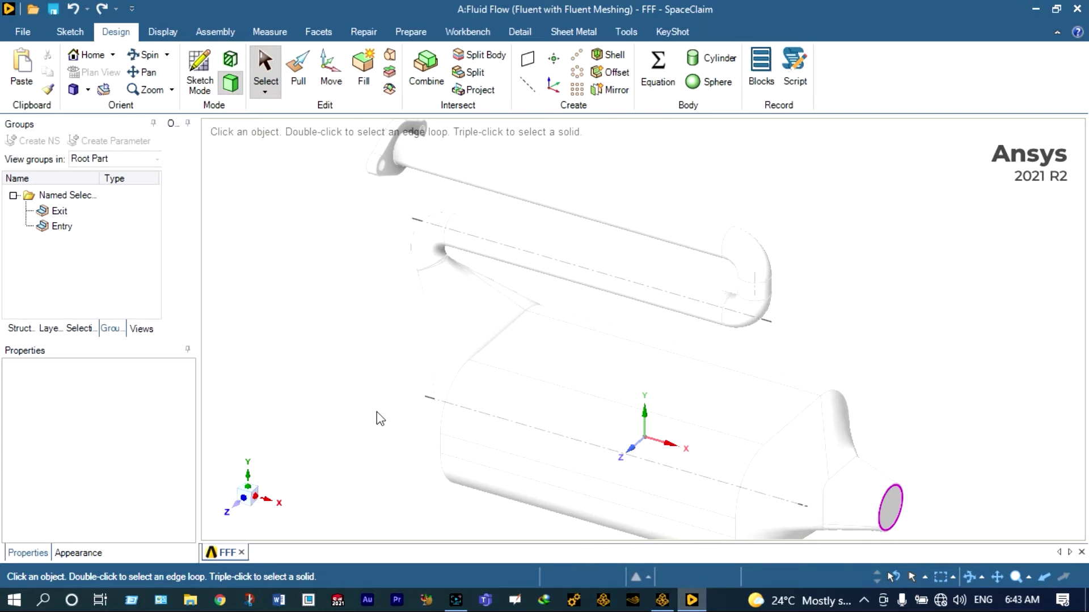
Step: Examine the exhaust system's outer shape and its hollow interior in a lengthwise section view
scroll(544, 376, "down", 3)
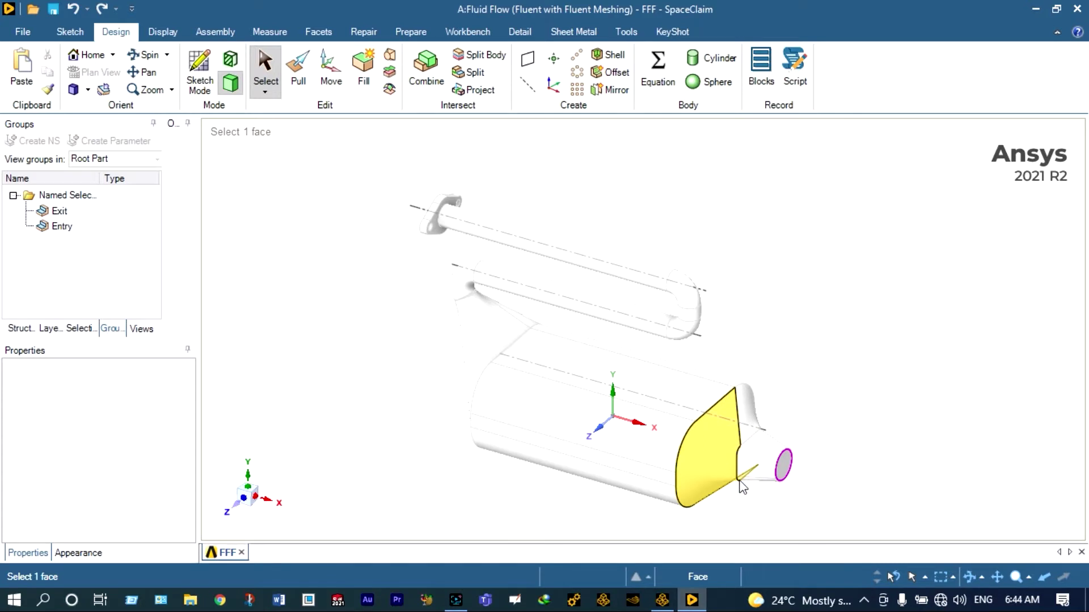
scroll(743, 488, "up", 1)
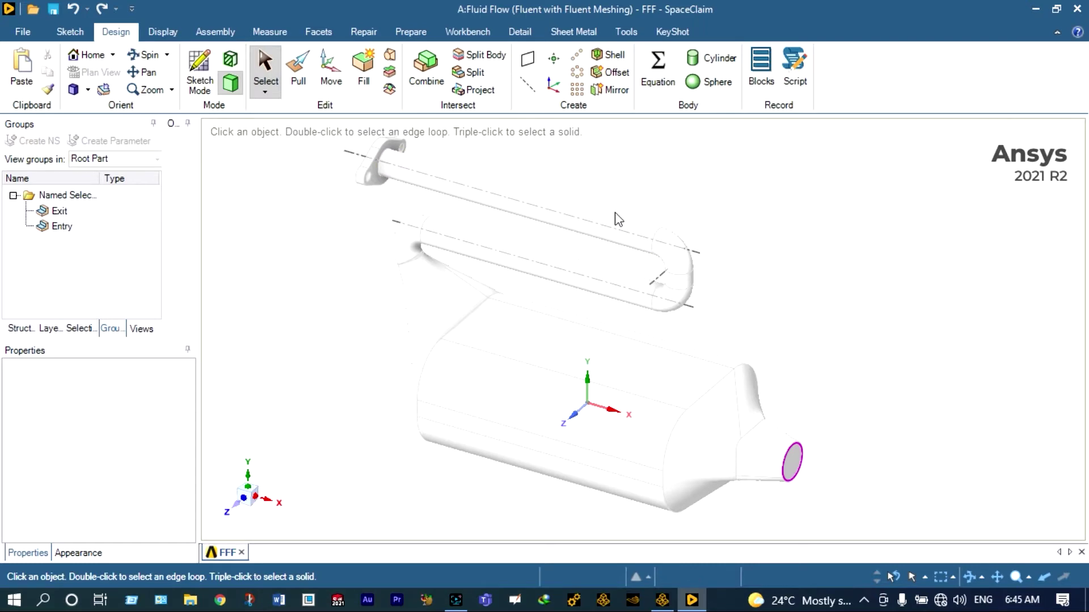
key("x")
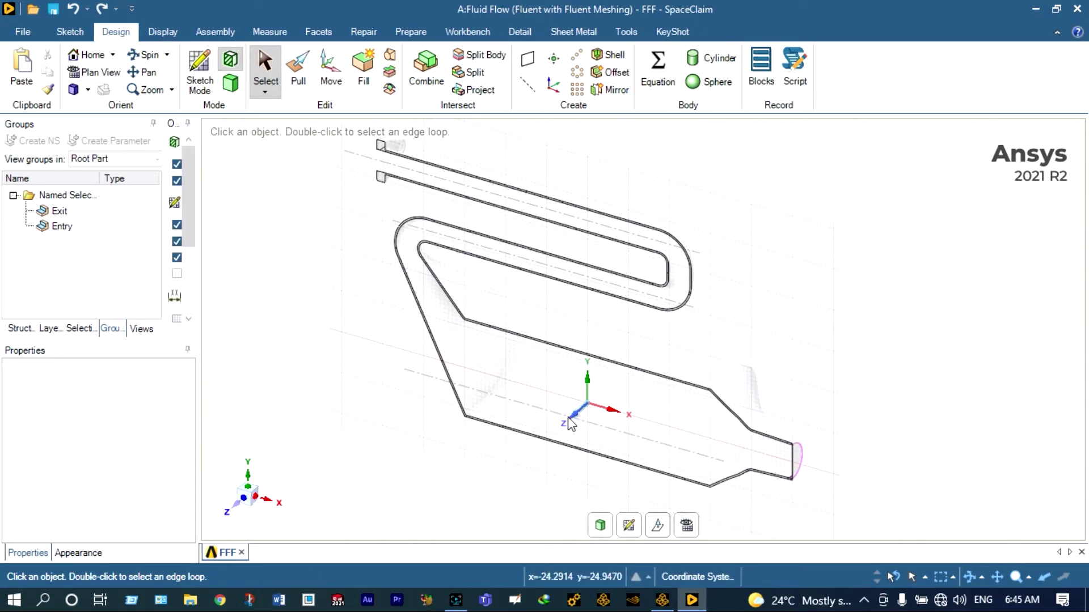
scroll(595, 403, "up", 2)
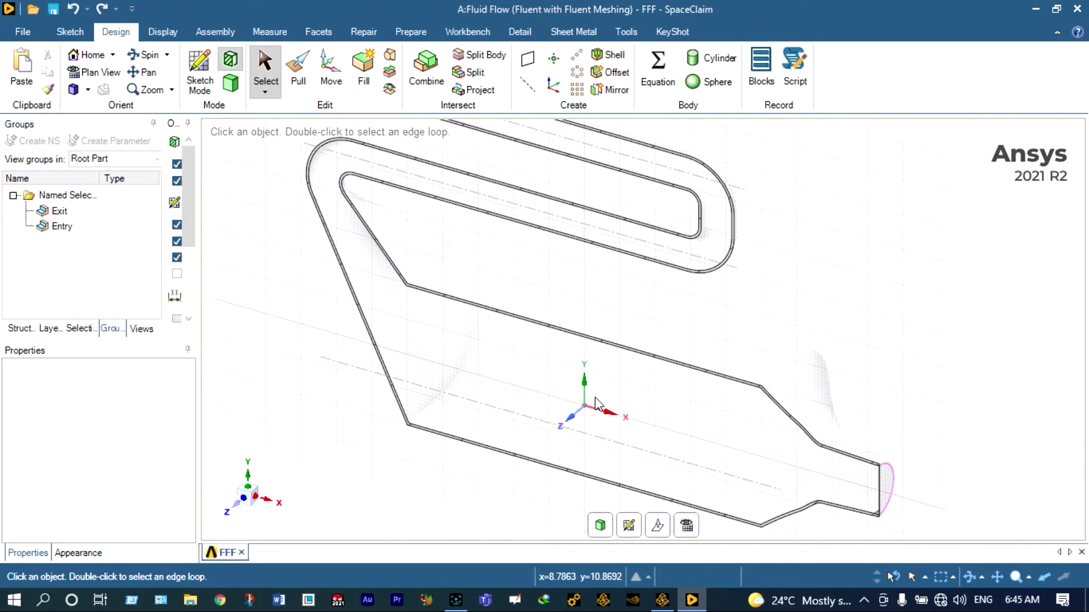
scroll(595, 403, "up", 1)
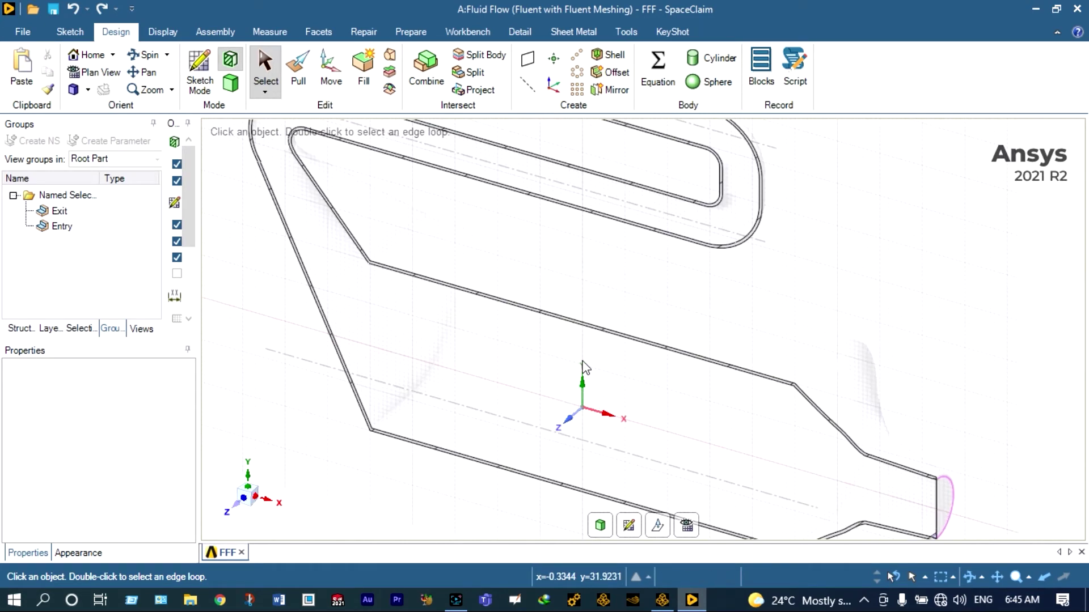
scroll(596, 404, "down", 2)
scroll(510, 352, "up", 4)
scroll(509, 350, "down", 5)
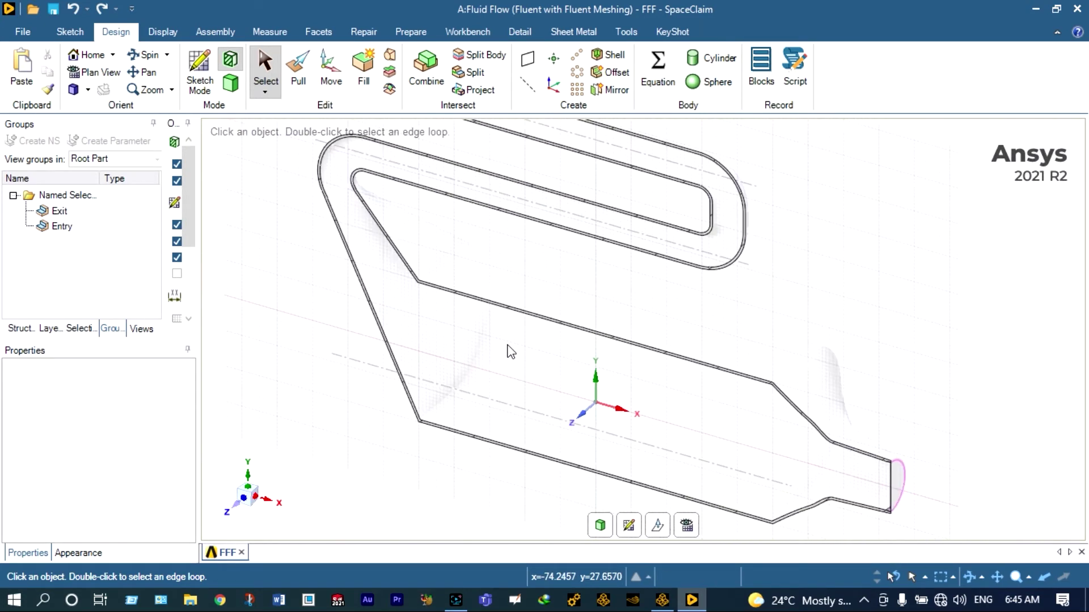
left_click(506, 189)
scroll(503, 189, "up", 1)
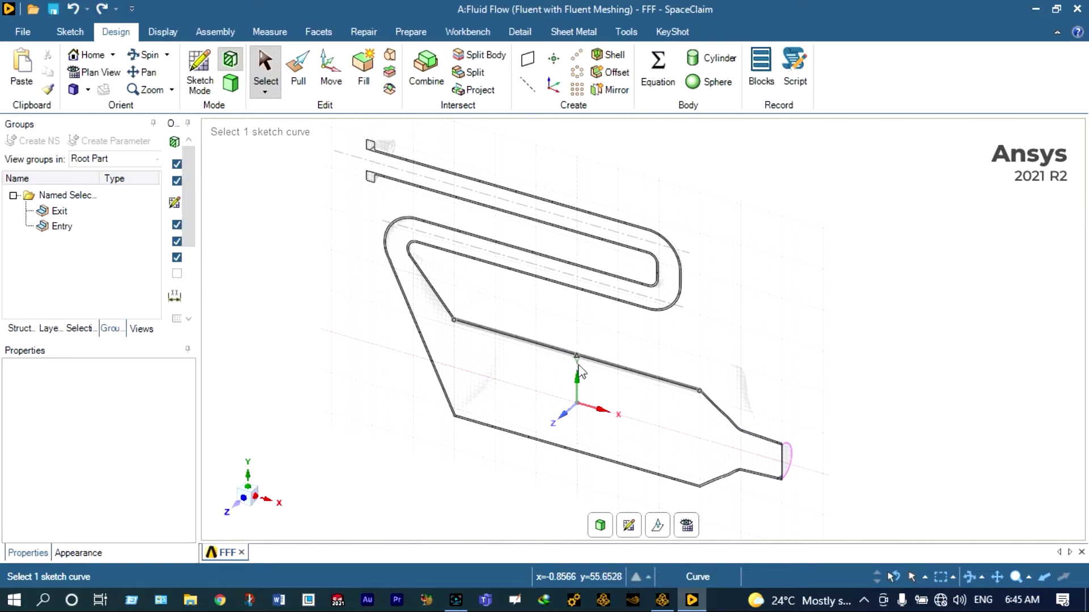
Step: Examine the muffler body and pipes in a crosswise section, and return to the 3D solid view
scroll(558, 350, "up", 5)
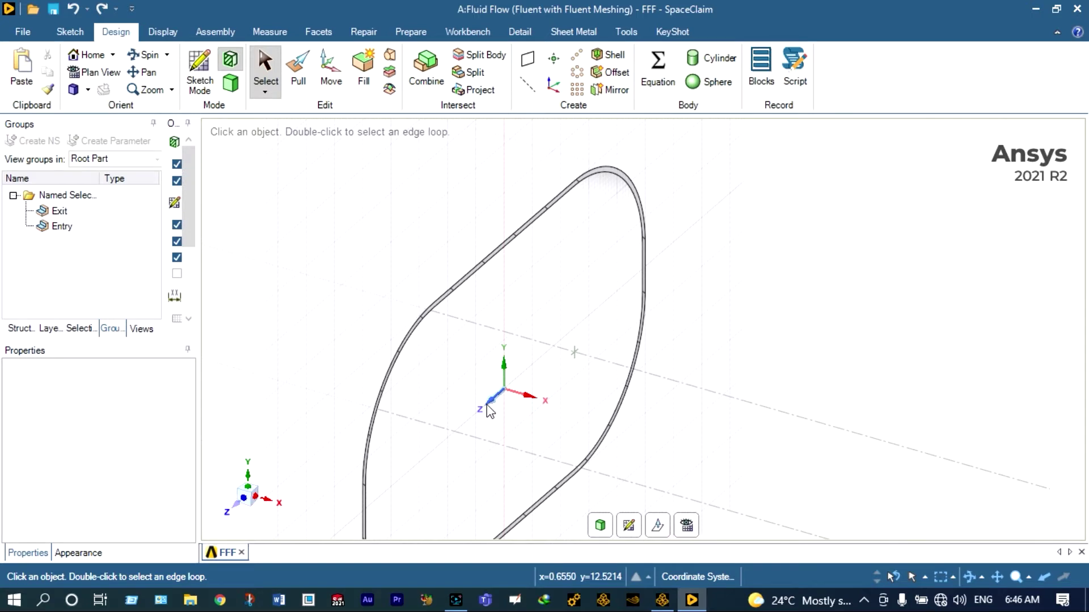
scroll(490, 410, "down", 3)
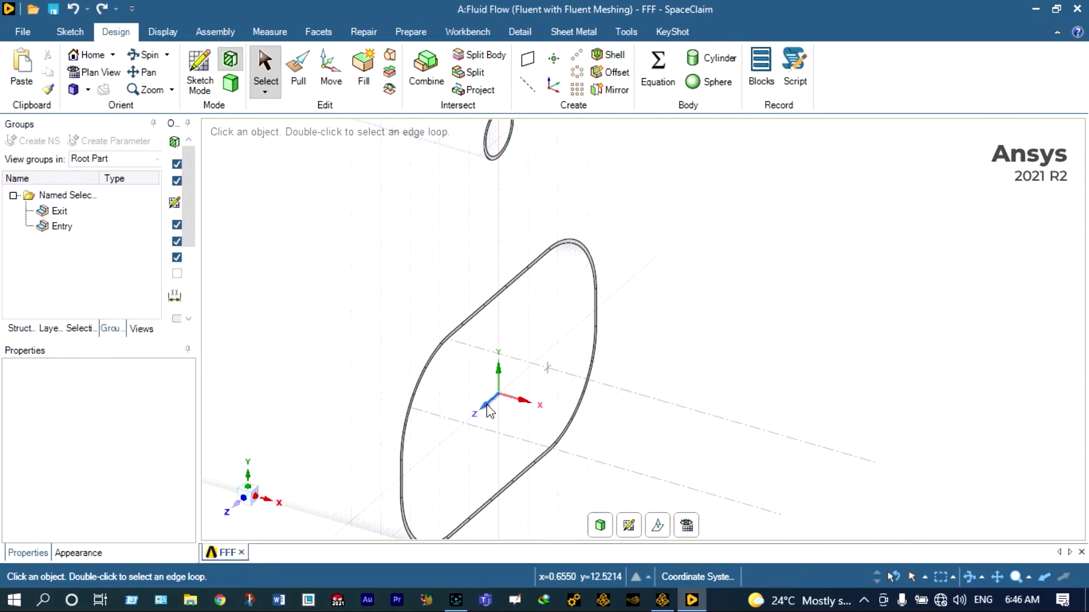
scroll(489, 409, "down", 3)
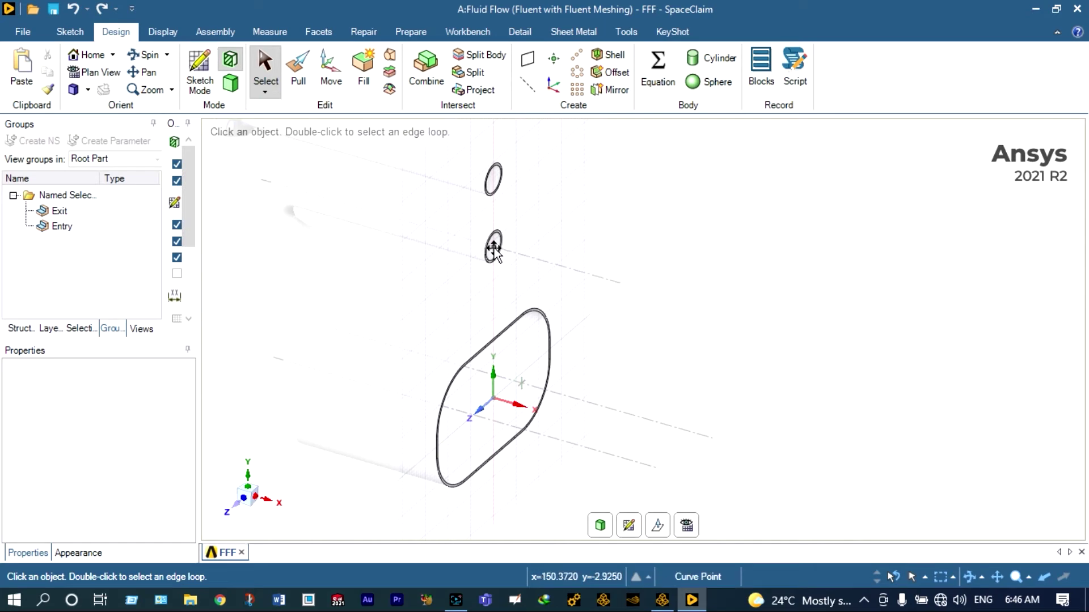
scroll(494, 244, "down", 1)
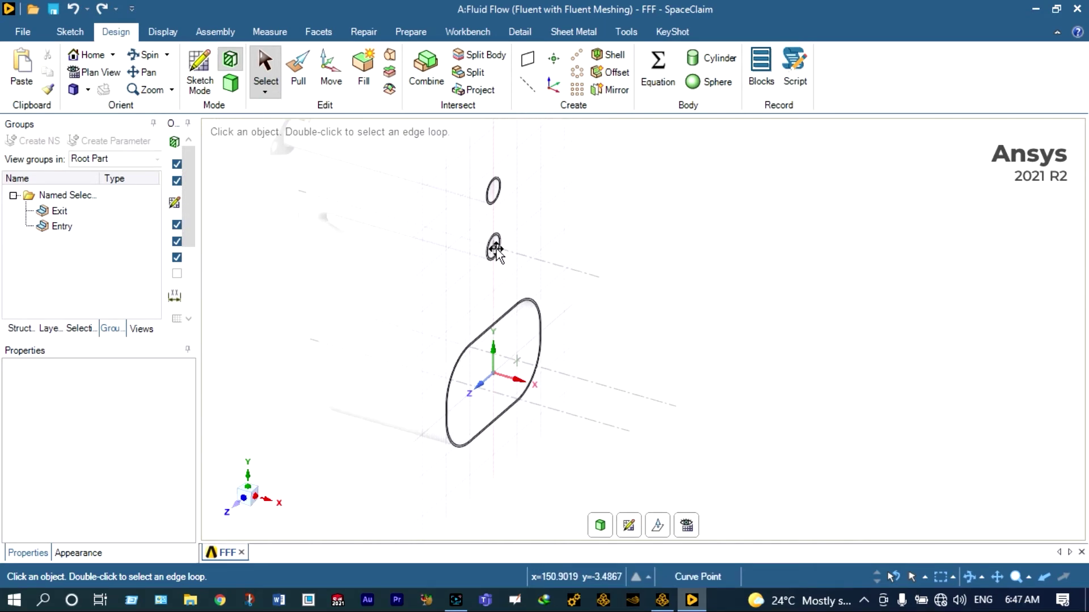
left_click(602, 527)
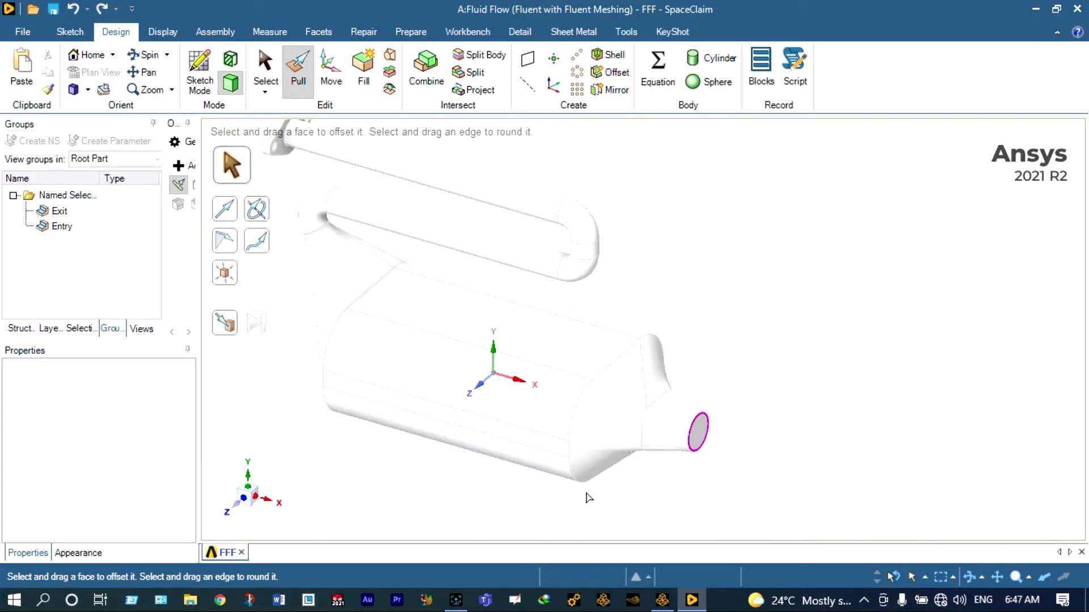
left_click(380, 276)
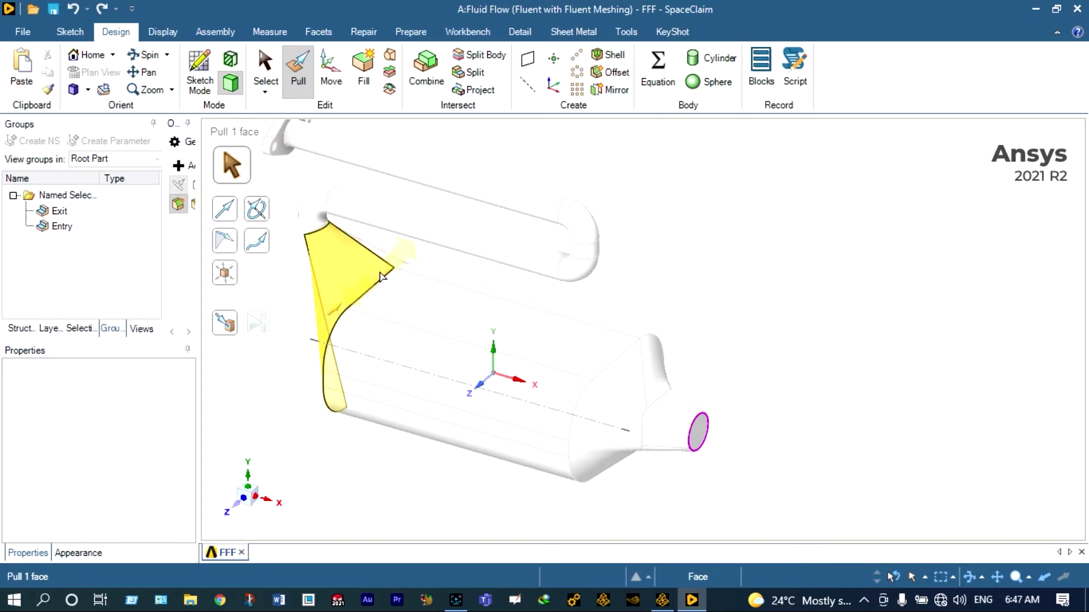
scroll(380, 275, "down", 2)
key("Escape")
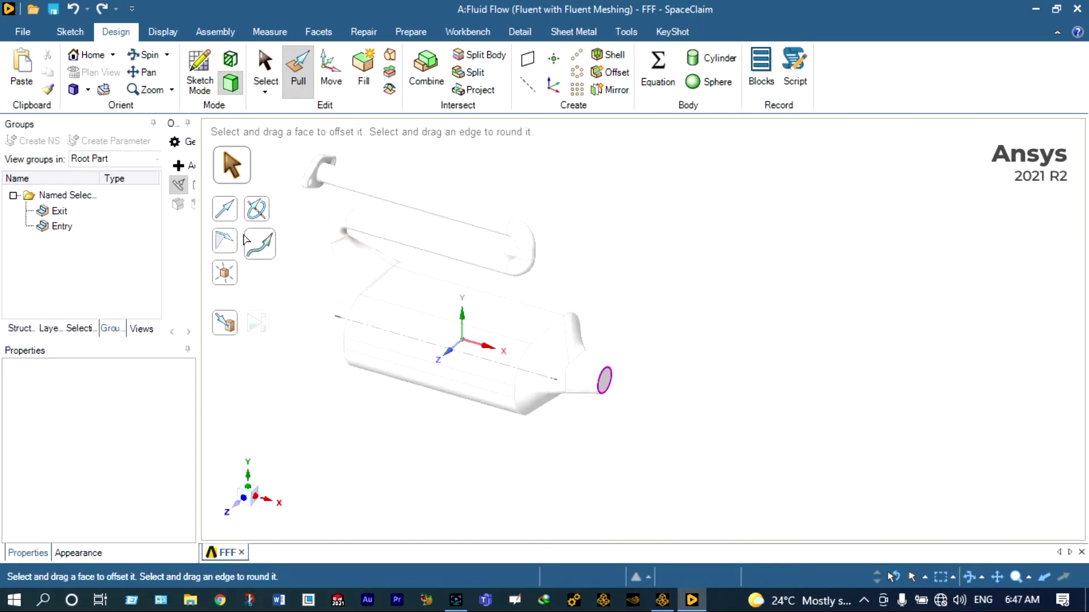
scroll(272, 224, "up", 2)
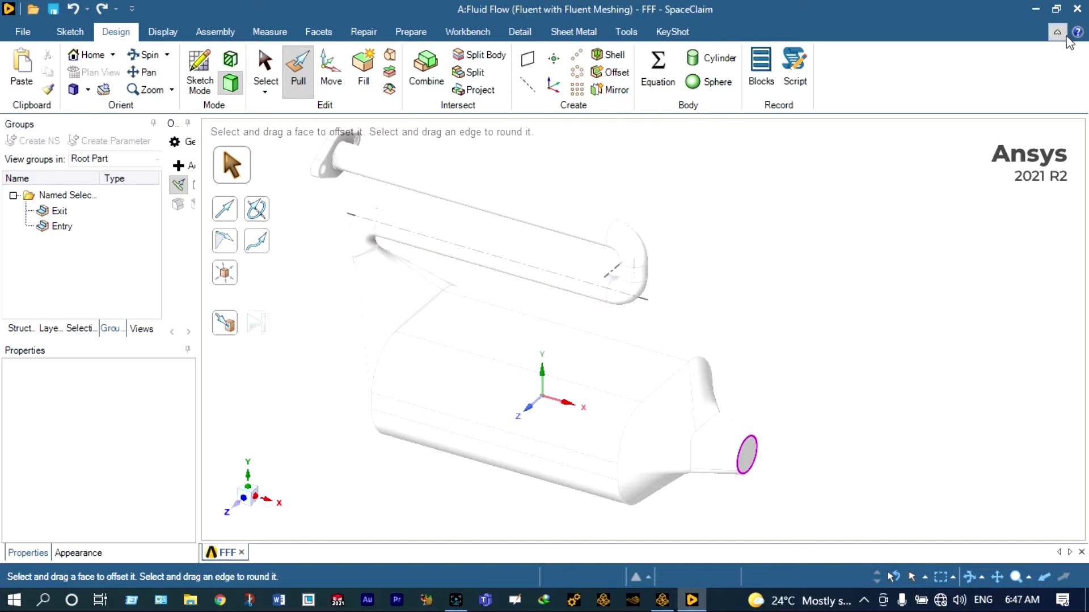
Step: Close the geometry editor, start Fluent in Meshing mode with double precision, and dismiss the behavioral changes notice
left_click(1077, 8)
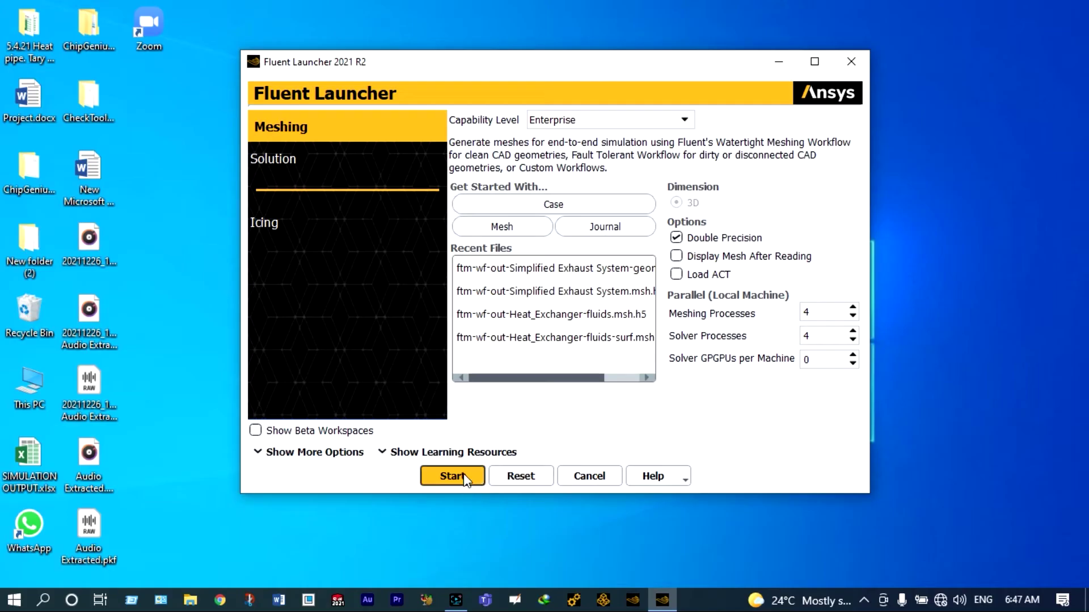
left_click(462, 470)
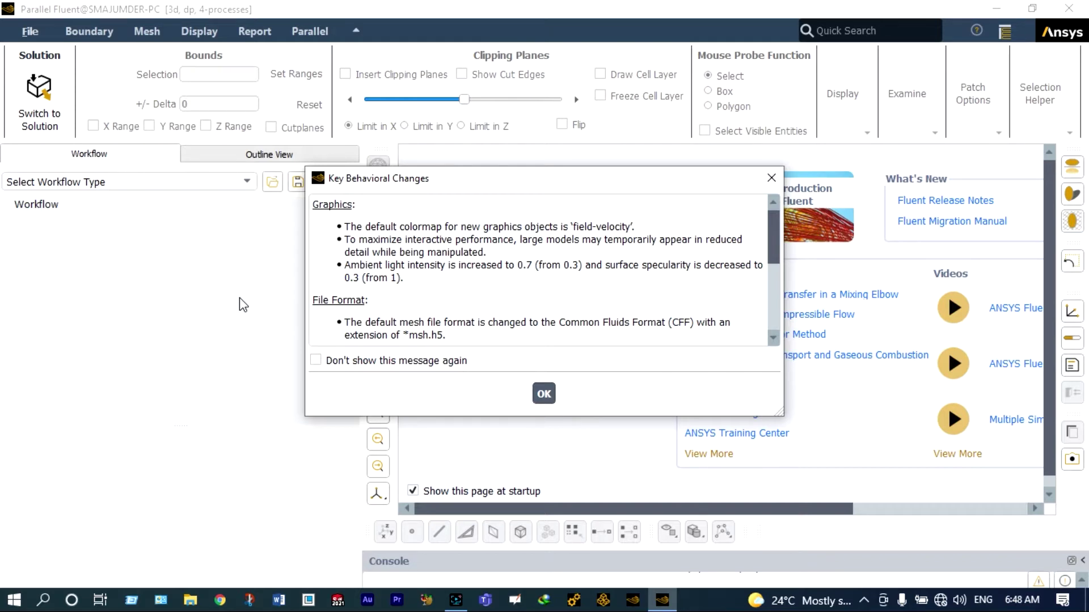
left_click(544, 395)
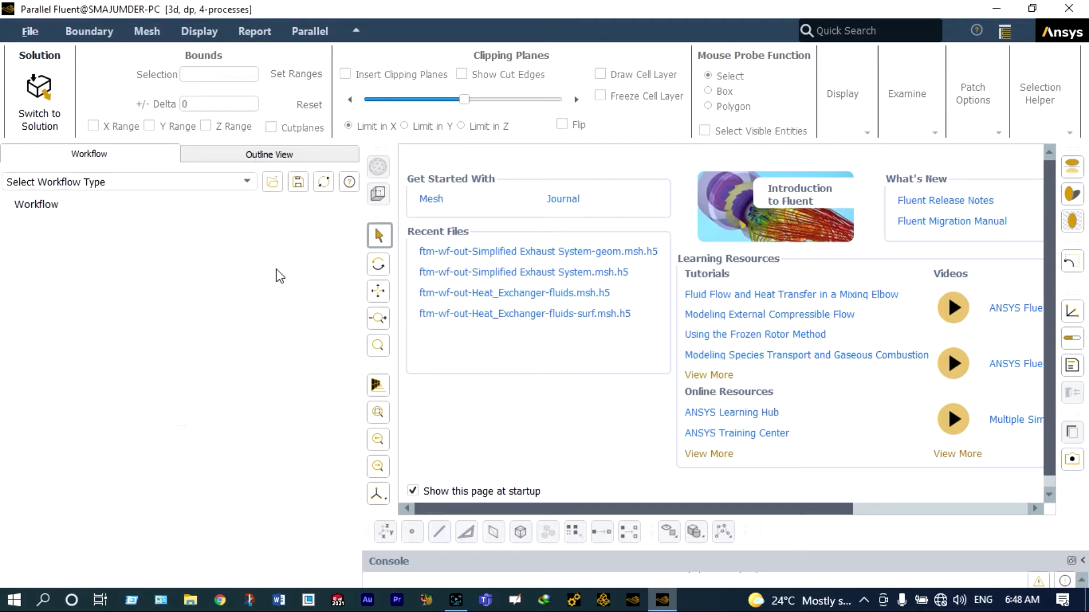
Step: Choose the Fault-tolerant Meshing workflow and open its Import CAD and Part Management task
left_click(243, 181)
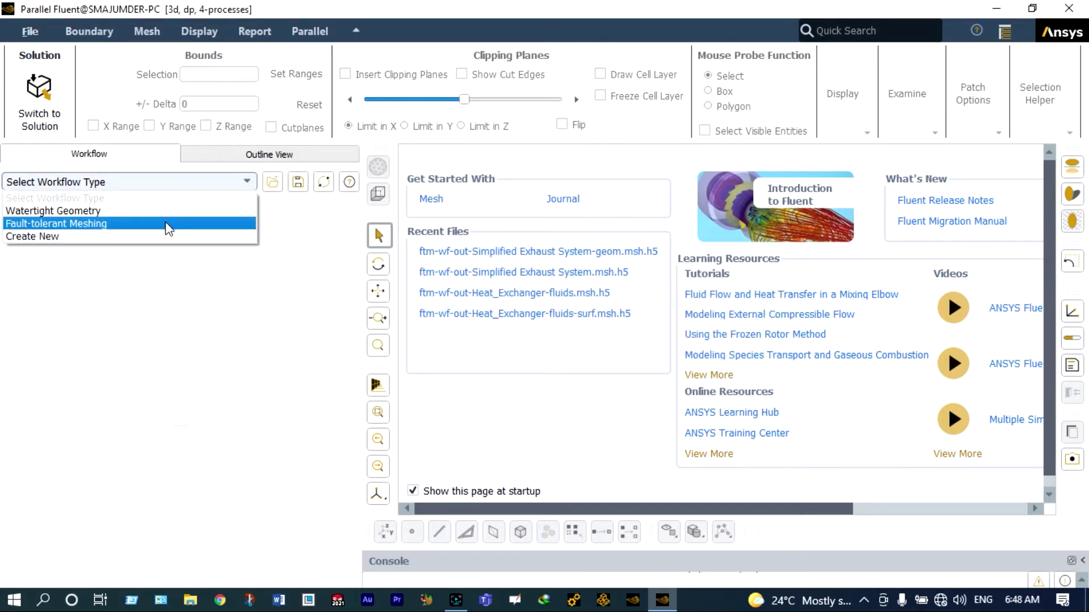
left_click(169, 224)
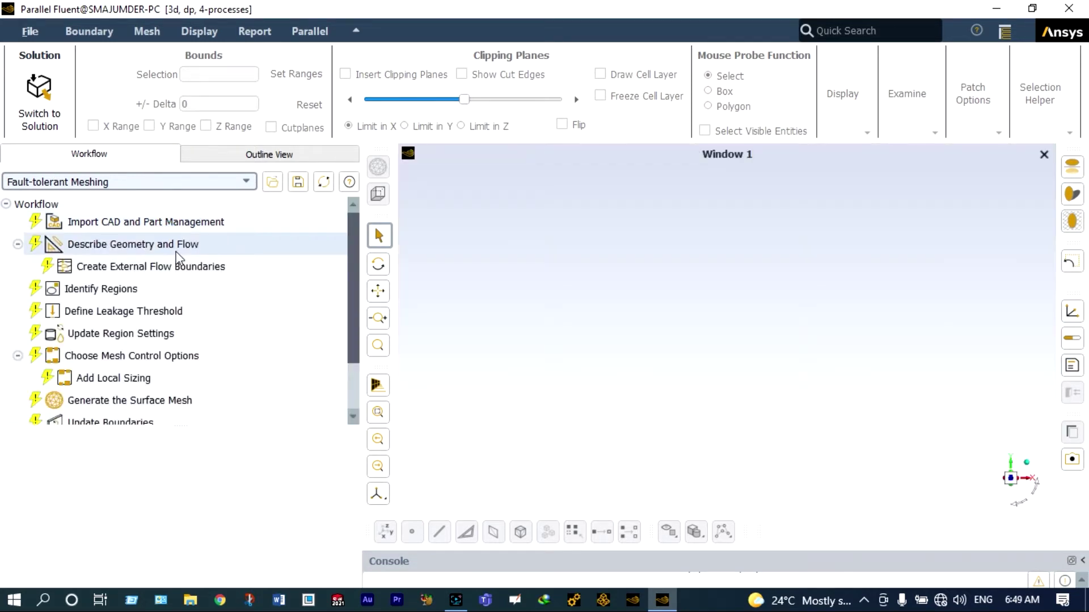
left_click(182, 223)
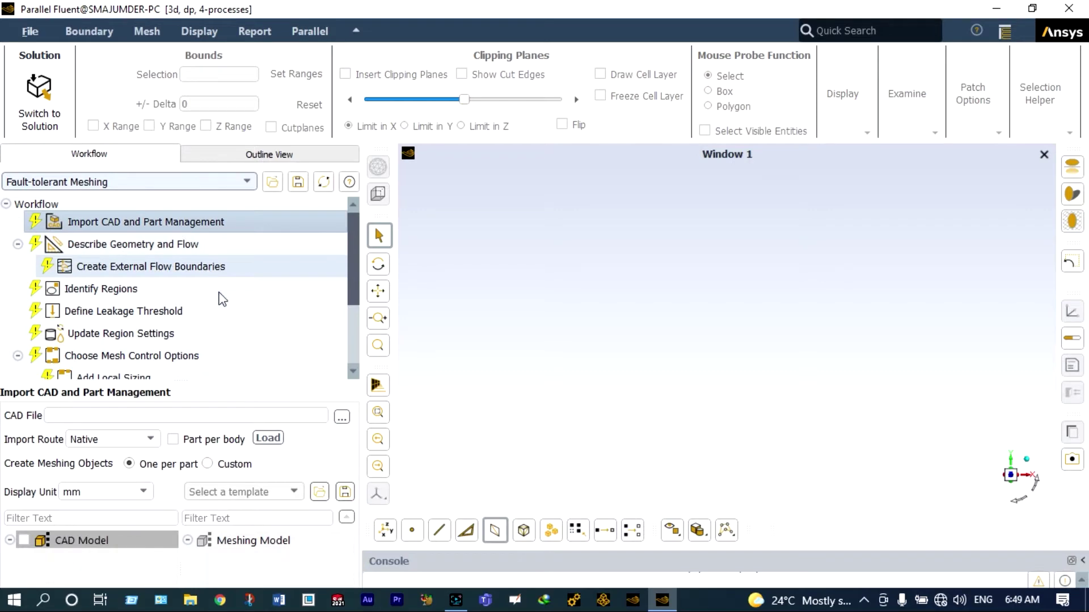
Step: Choose Catalytic converter.fmd from the Documents folder as the CAD file to import
left_click(341, 418)
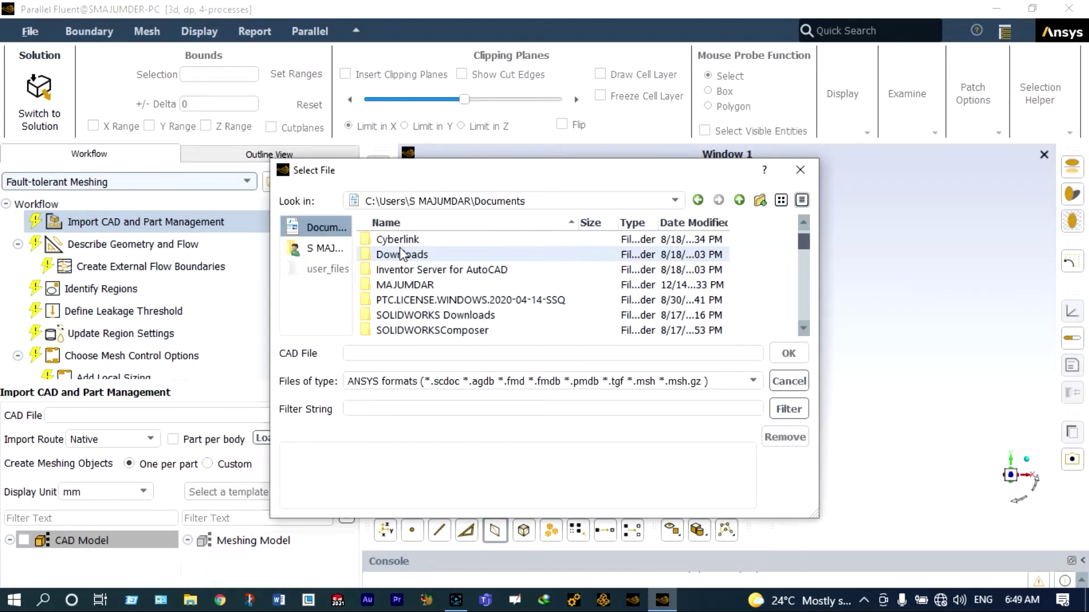
scroll(401, 253, "down", 2)
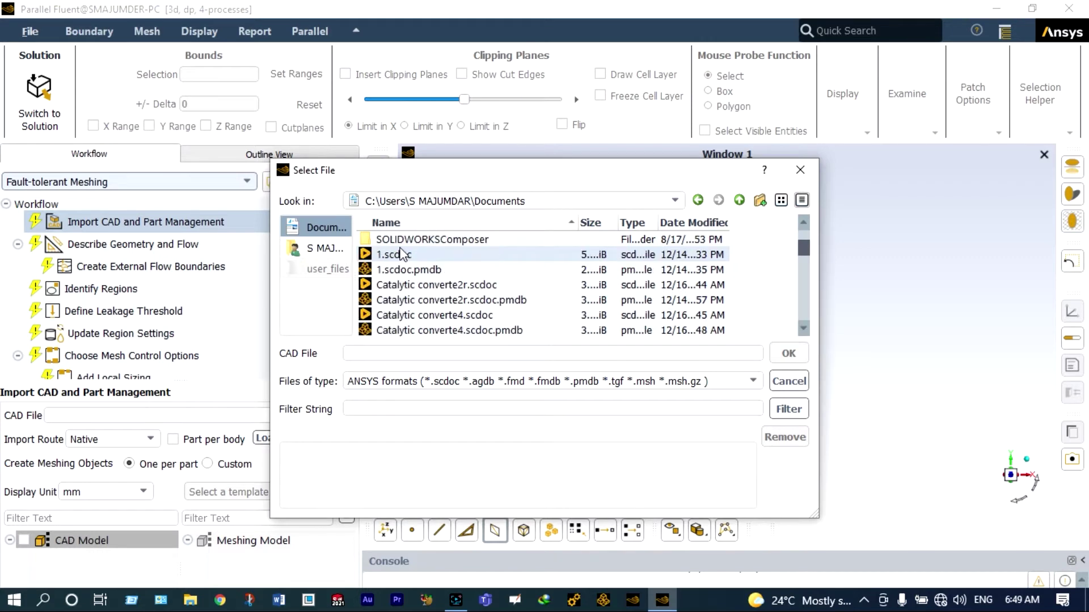
scroll(409, 284, "down", 1)
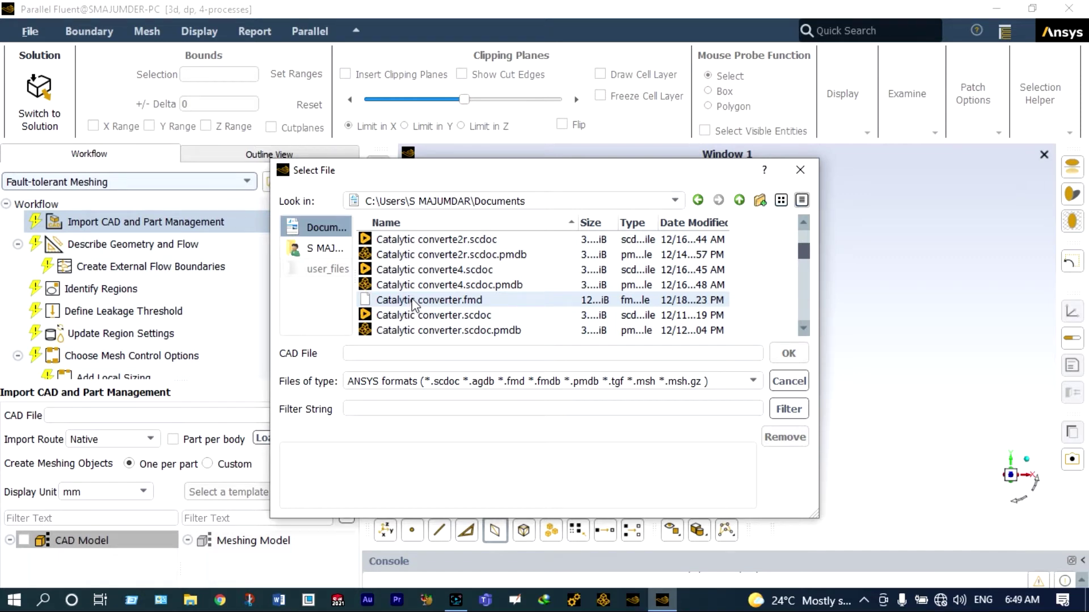
left_click(412, 302)
left_click(782, 358)
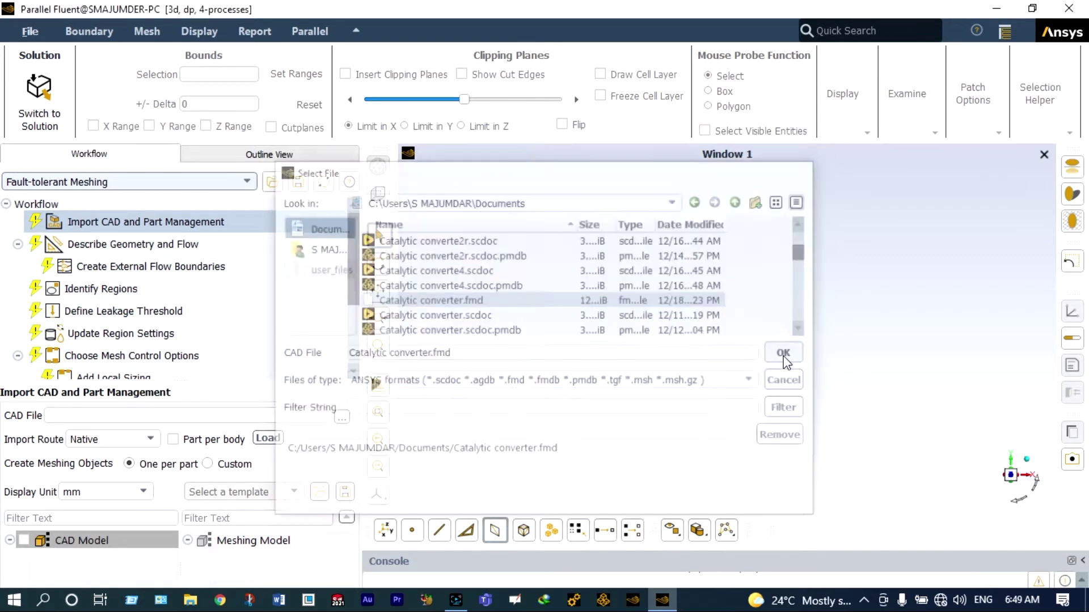
Step: Load the CAD file with custom meshing objects and add Component1 to the meshing model
left_click(234, 469)
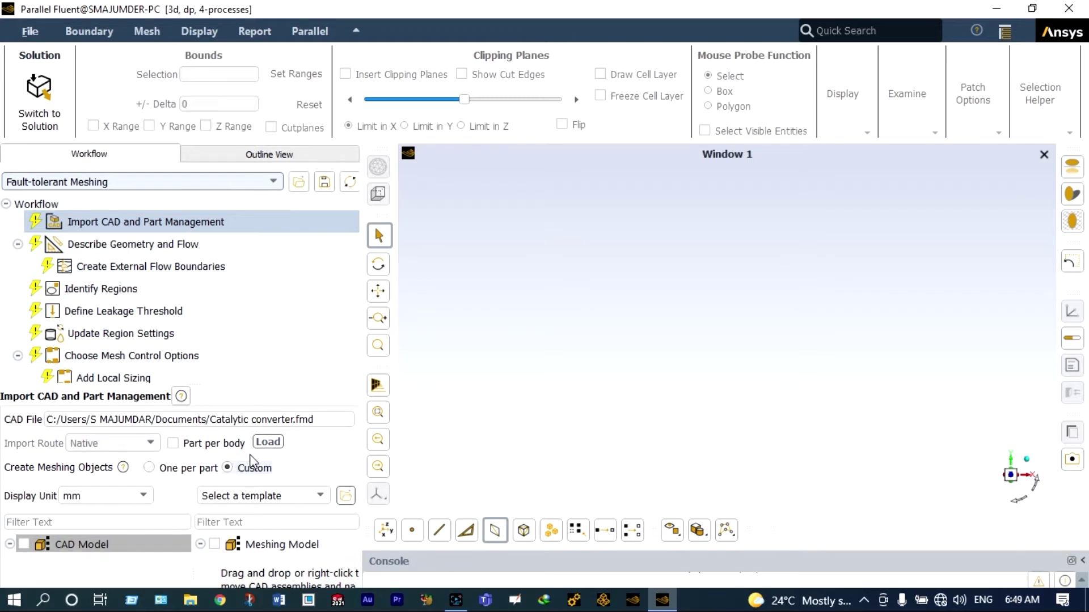
left_click(268, 441)
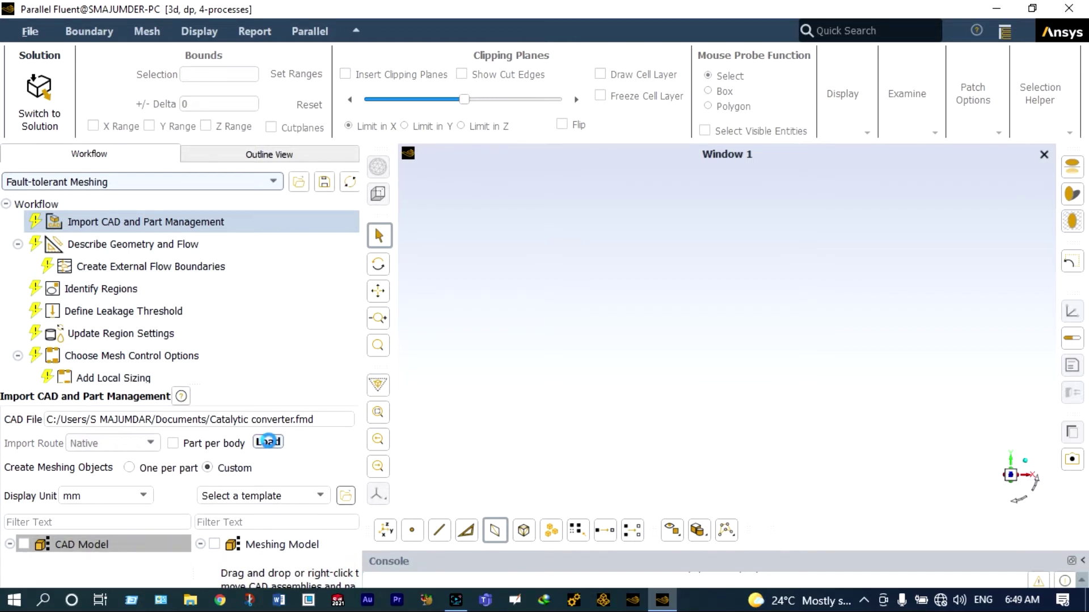
left_click(23, 486)
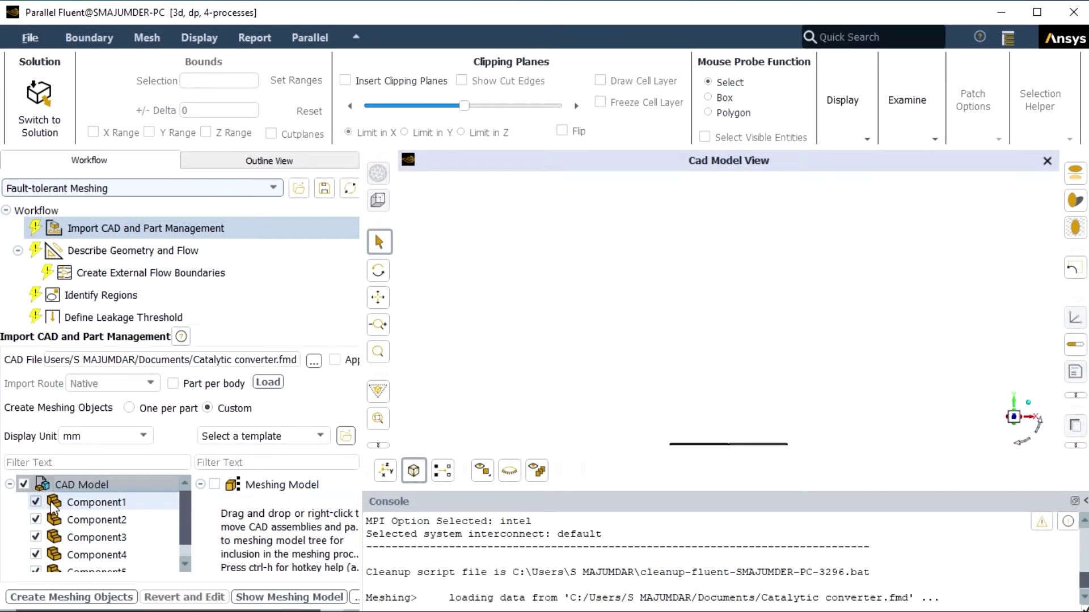
left_click_drag(112, 517, 216, 484, "shift")
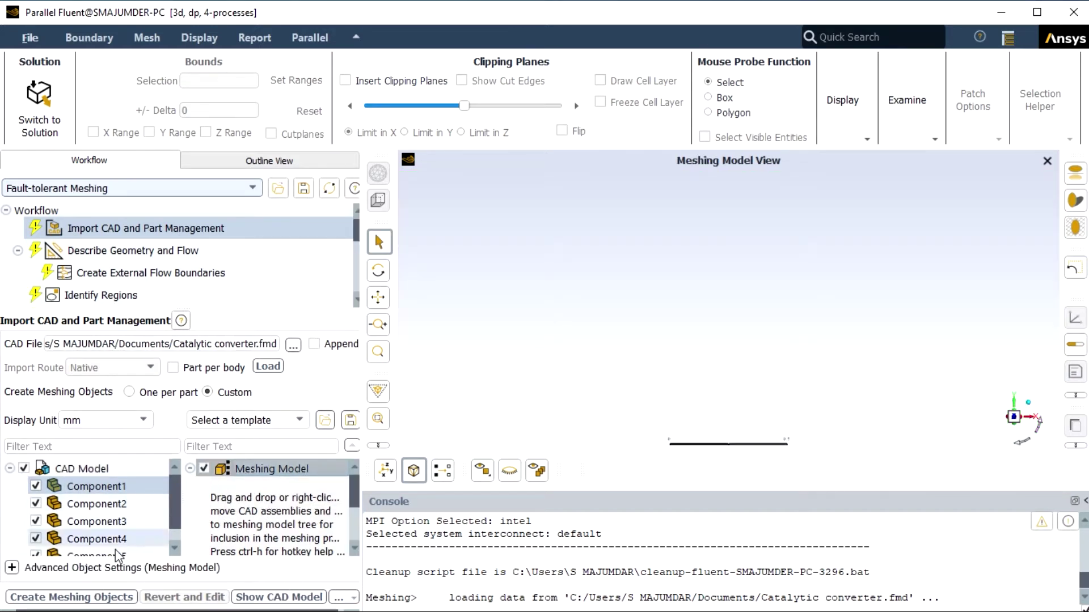
Step: Set one zone per part in the advanced object settings and create the meshing objects
left_click(12, 567)
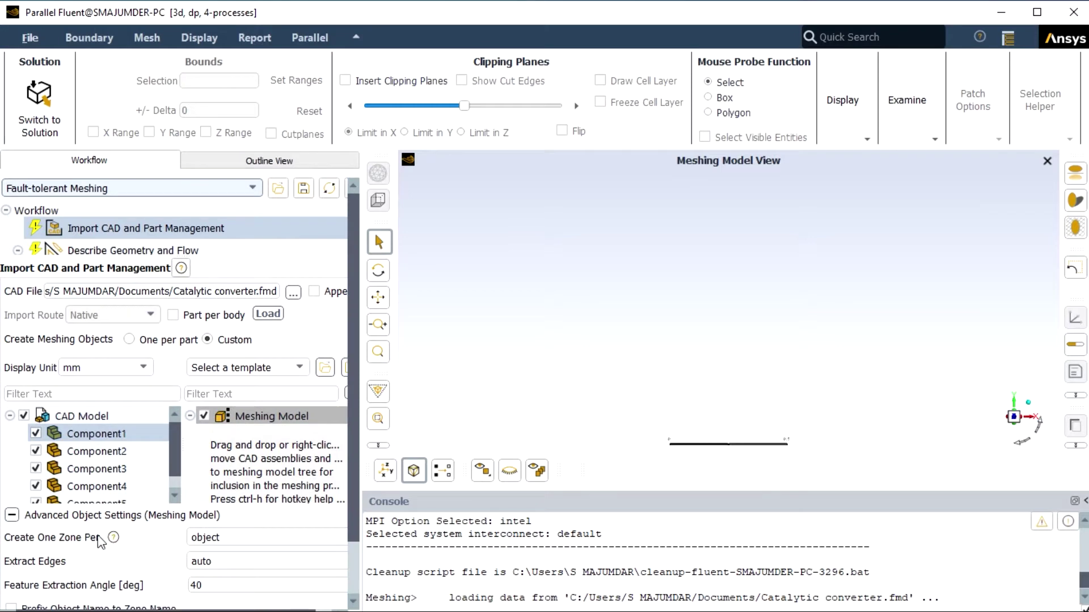
left_click(218, 537)
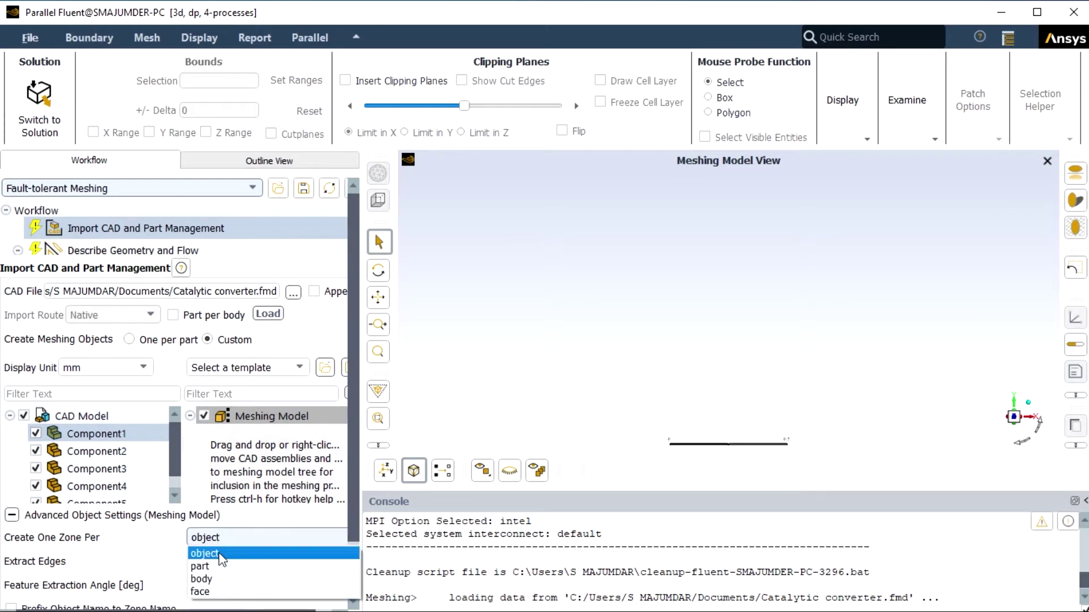
left_click(215, 564)
scroll(345, 495, "down", 2)
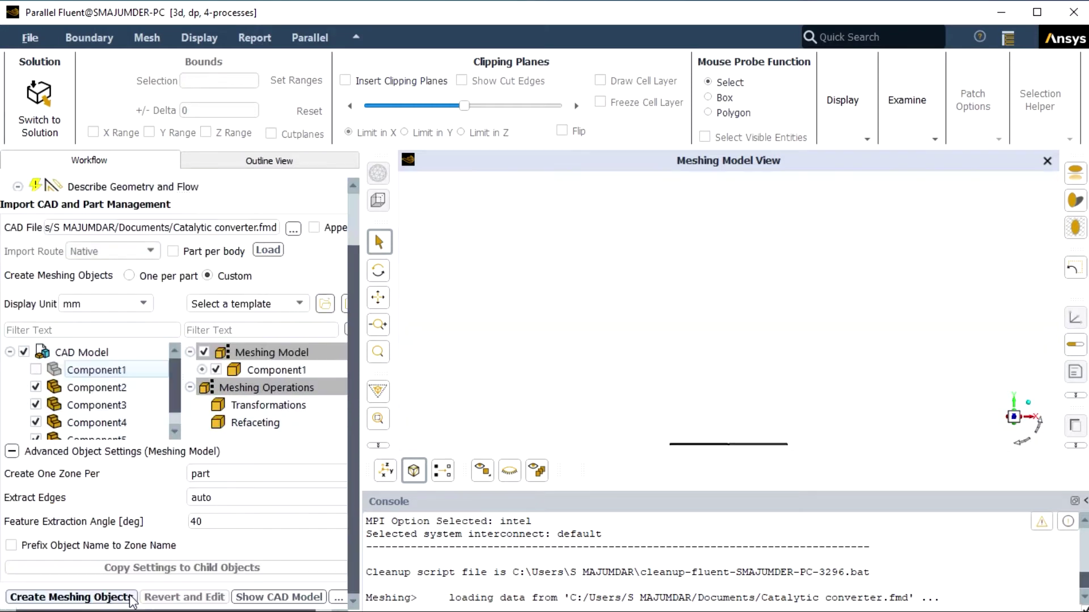
left_click(116, 598)
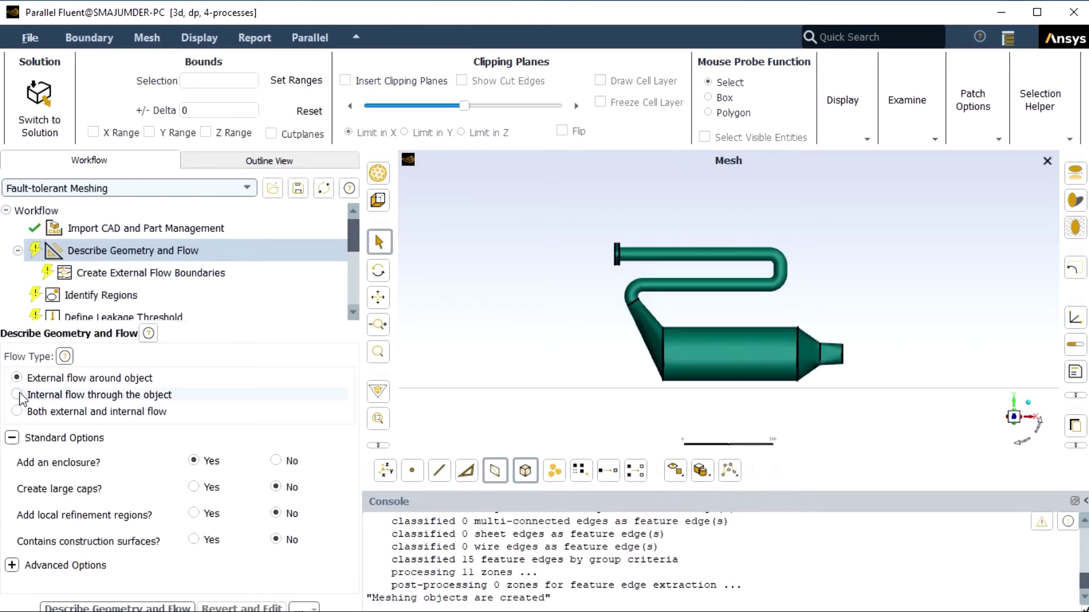
Step: Describe the geometry as internal flow through the object, with large caps and no enclosure
left_click(17, 395)
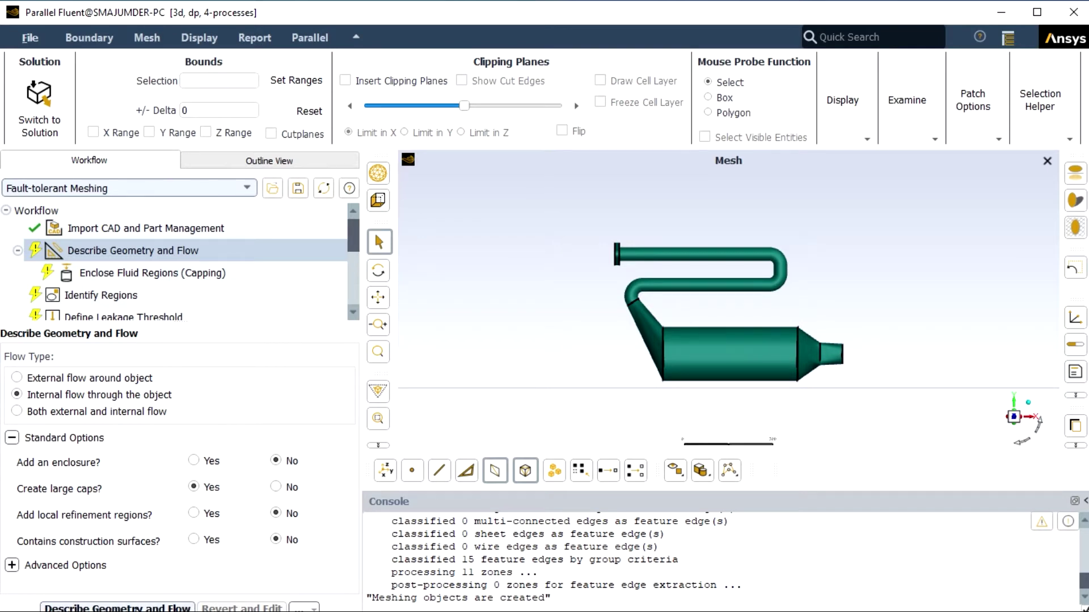
left_click(117, 608)
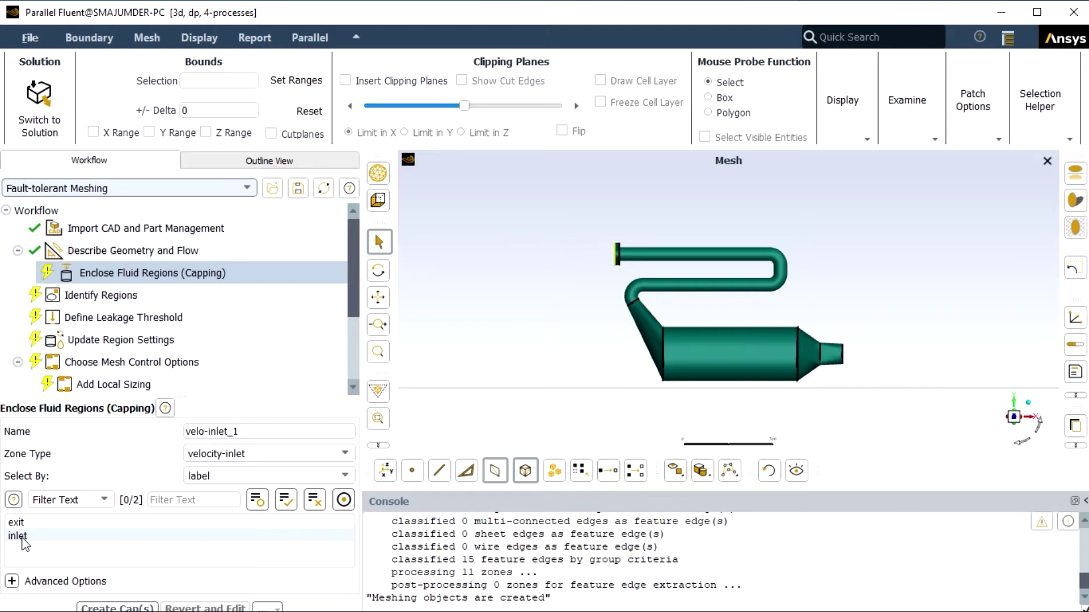
Step: Create a velocity-inlet cap named cap on the inlet label
left_click(21, 542)
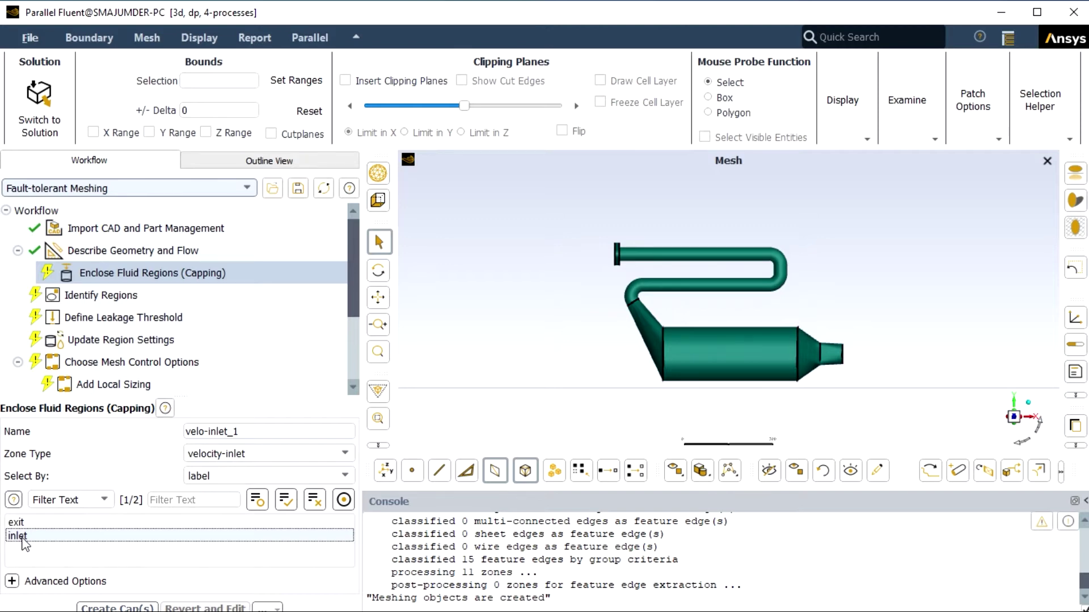
triple_click(247, 431)
key("BackSpace")
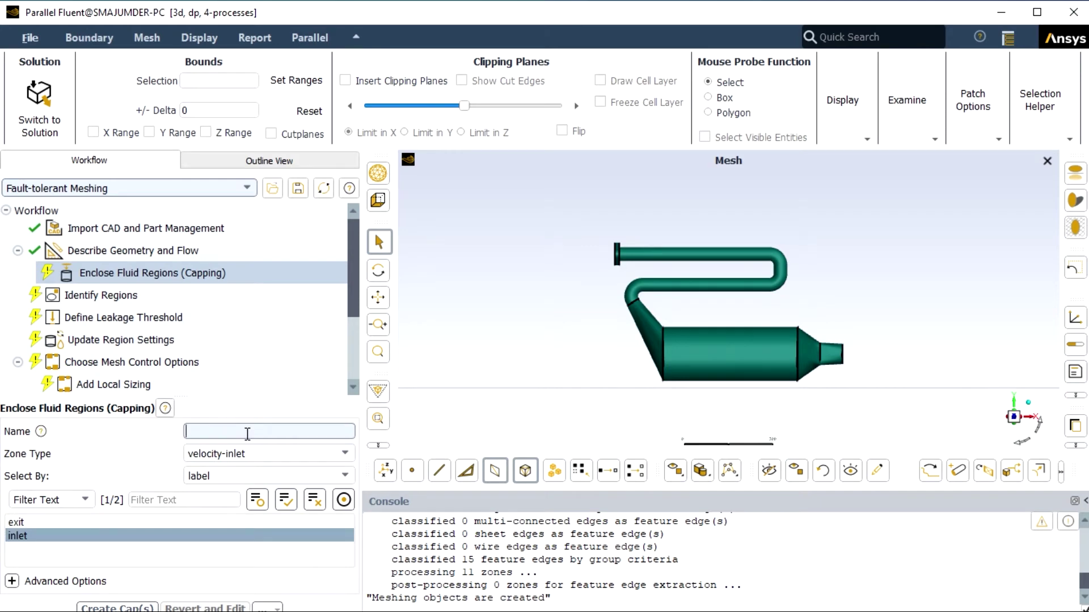
type("cap")
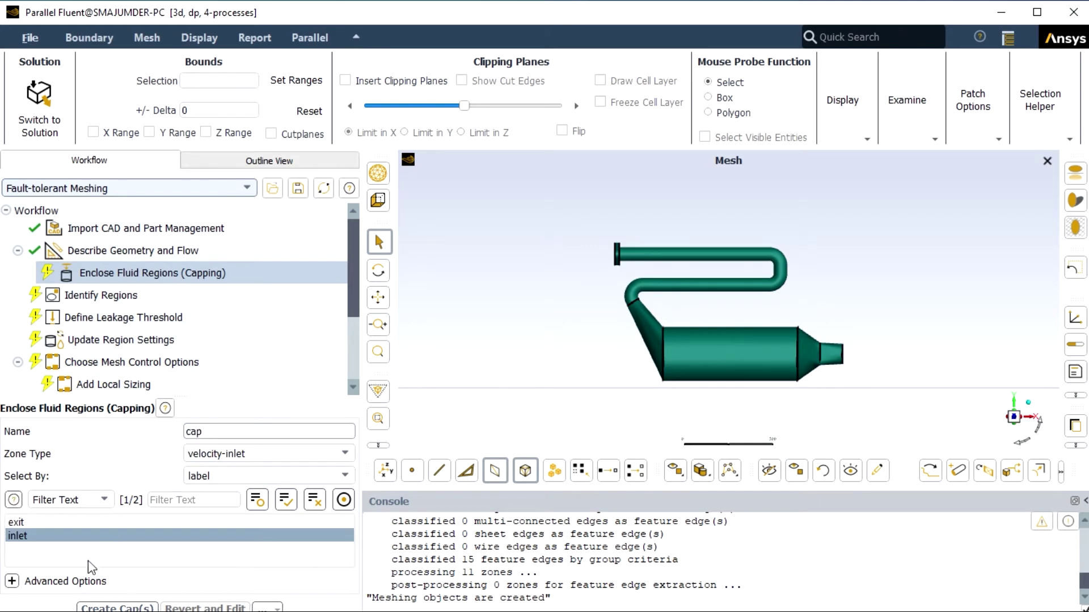
left_click(103, 607)
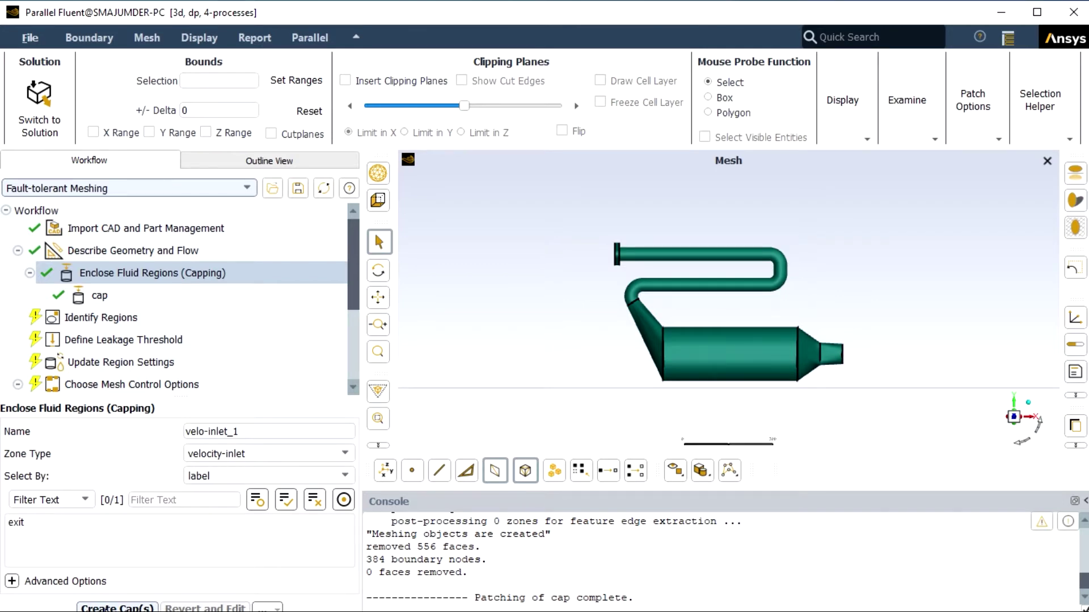
Step: Create a pressure-outlet cap named cap2 on the exit label
left_click(38, 526)
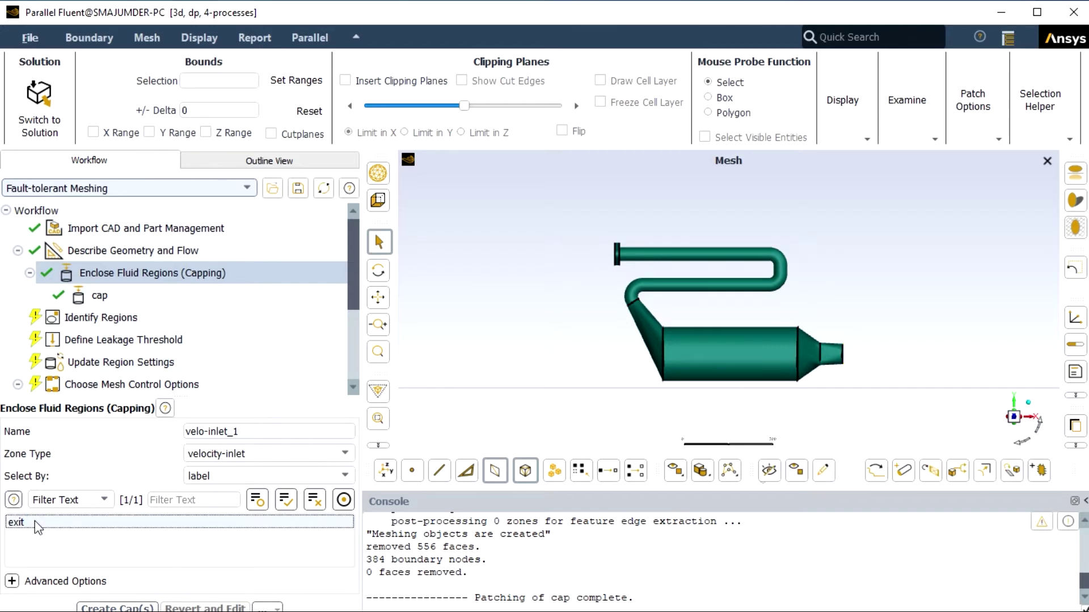
left_click(347, 464)
key("Escape")
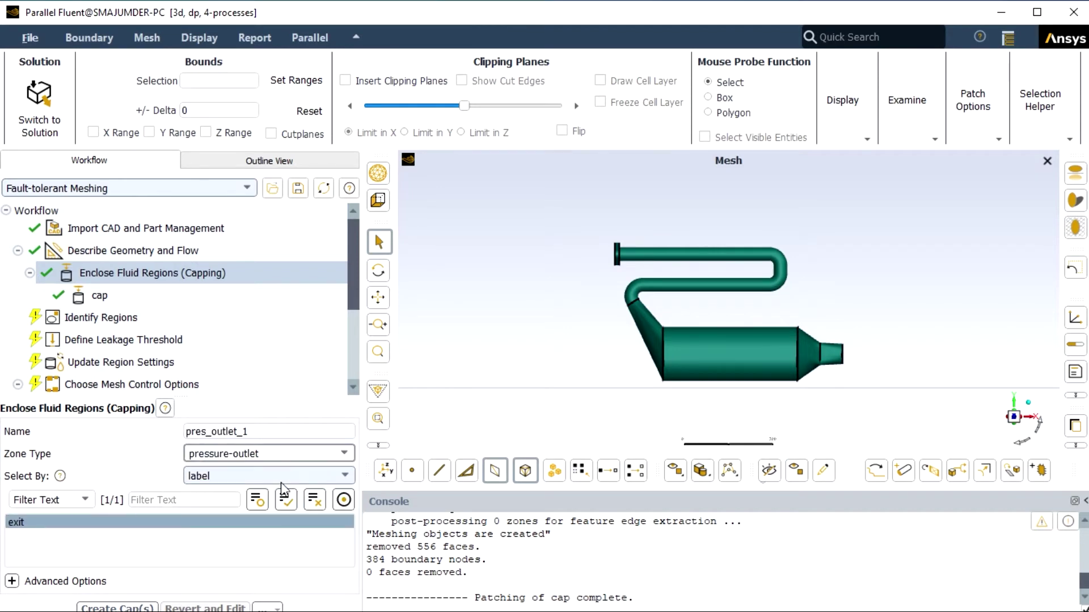
left_click(265, 431)
key("BackSpace")
key("BackSpace")
key("BackSpace")
key("BackSpace")
key("BackSpace")
key("BackSpace")
key("BackSpace")
key("BackSpace")
key("BackSpace")
key("BackSpace")
key("BackSpace")
key("BackSpace")
key("BackSpace")
type("cap2")
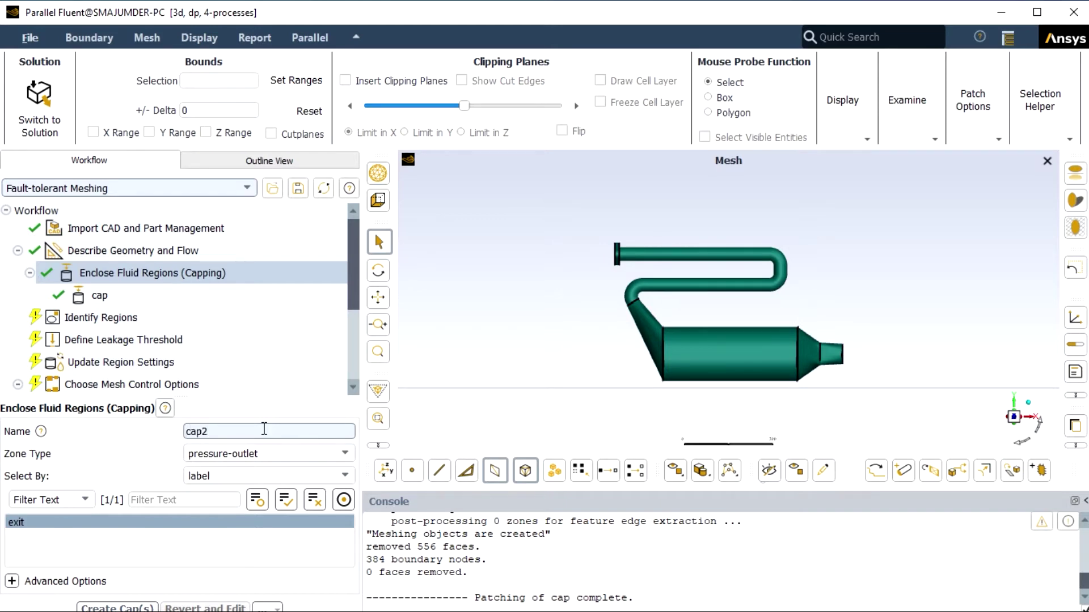
left_click(141, 607)
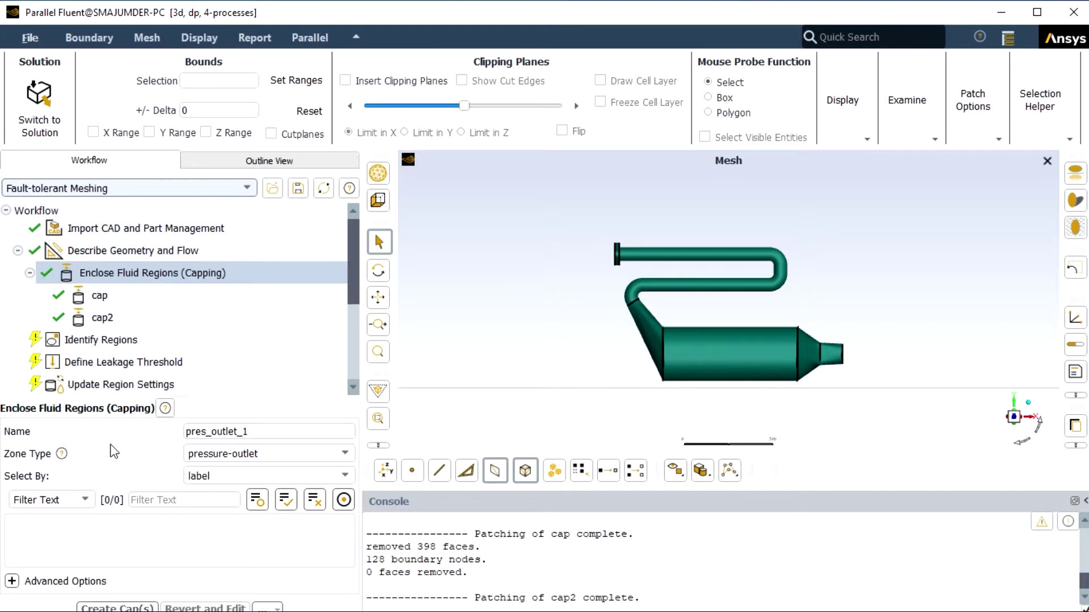
Step: Locate a fluid region in Identify Regions using the Offset Method from the cap object, with an X offset of 100
left_click(104, 340)
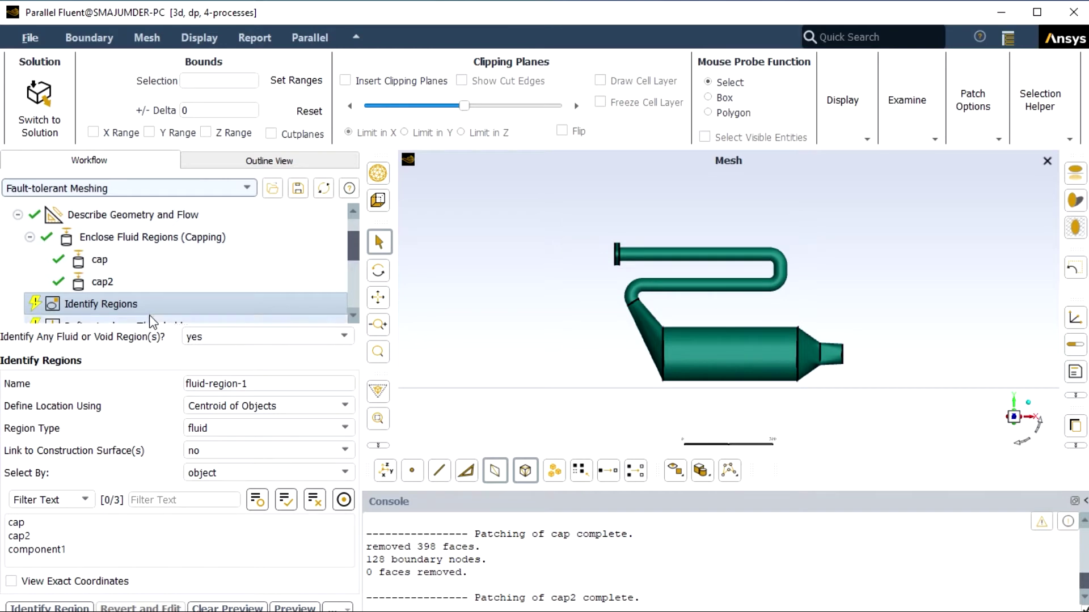
scroll(148, 315, "down", 1)
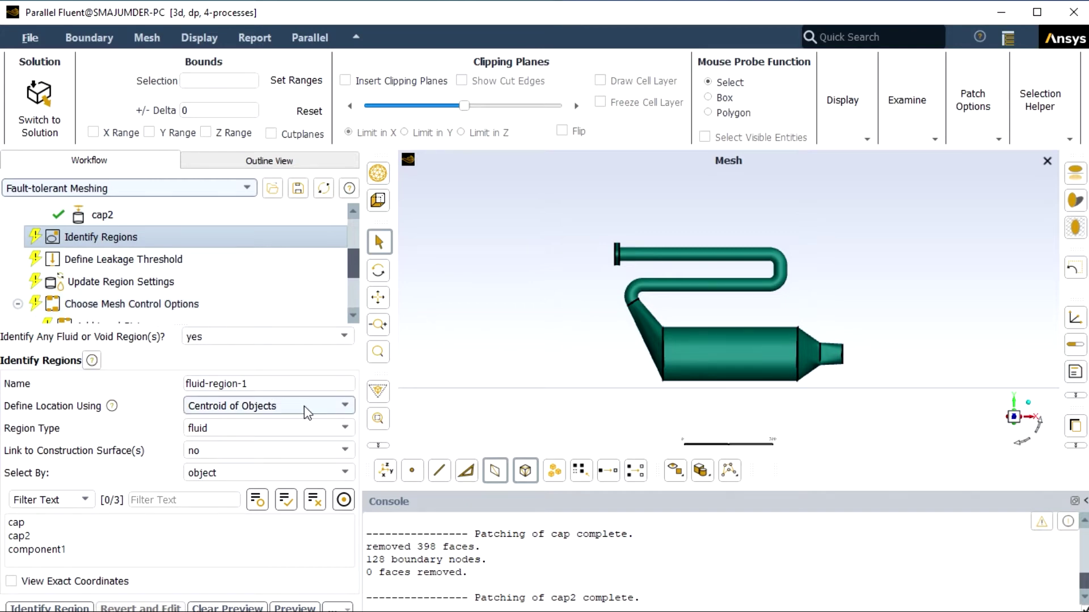
left_click(341, 403)
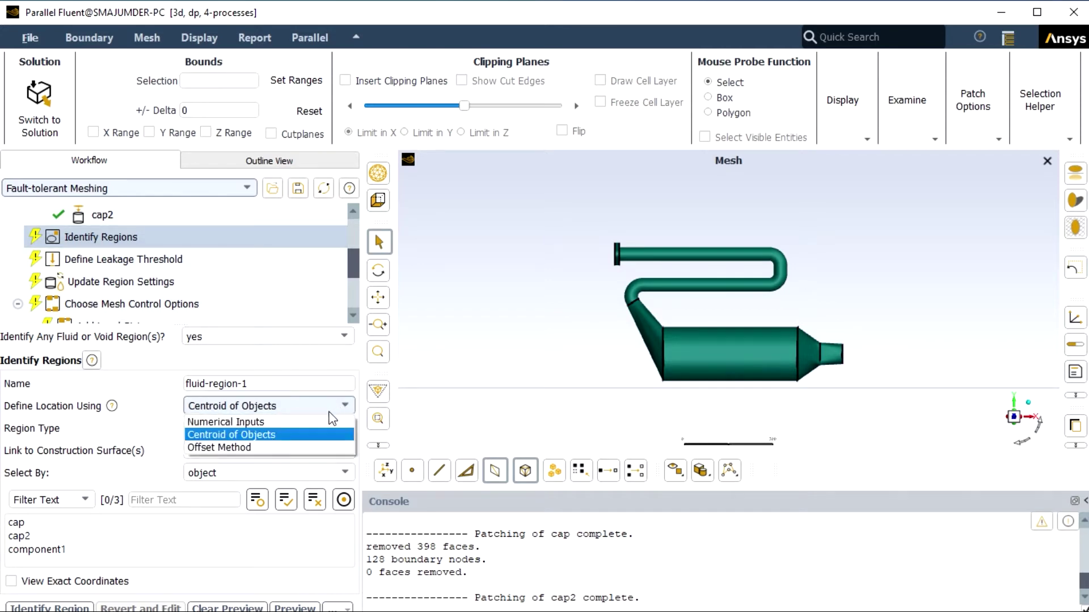
left_click(290, 443)
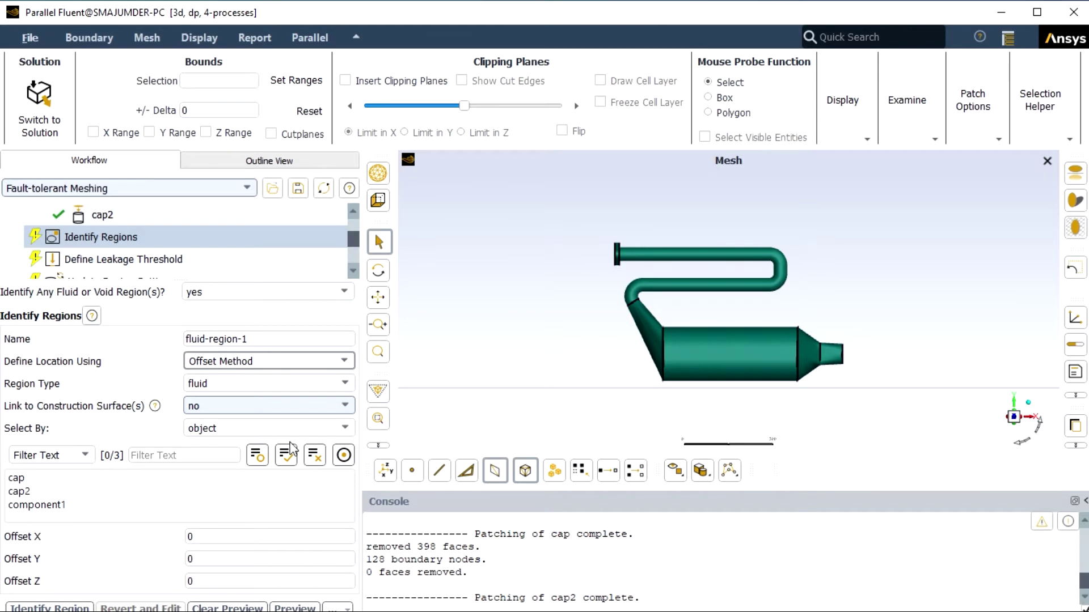
left_click(22, 479)
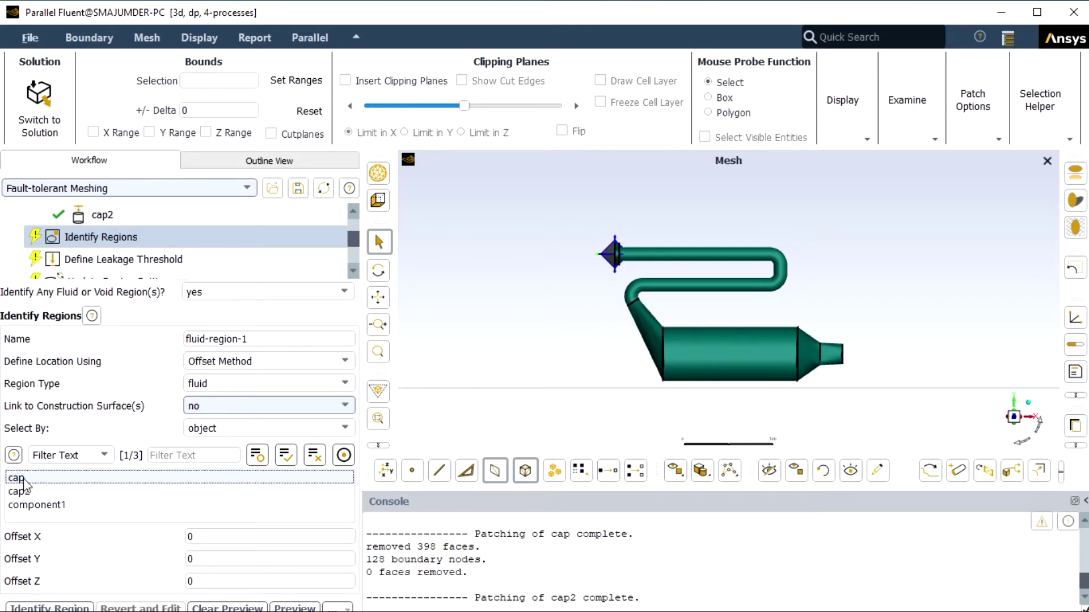
left_click(22, 480)
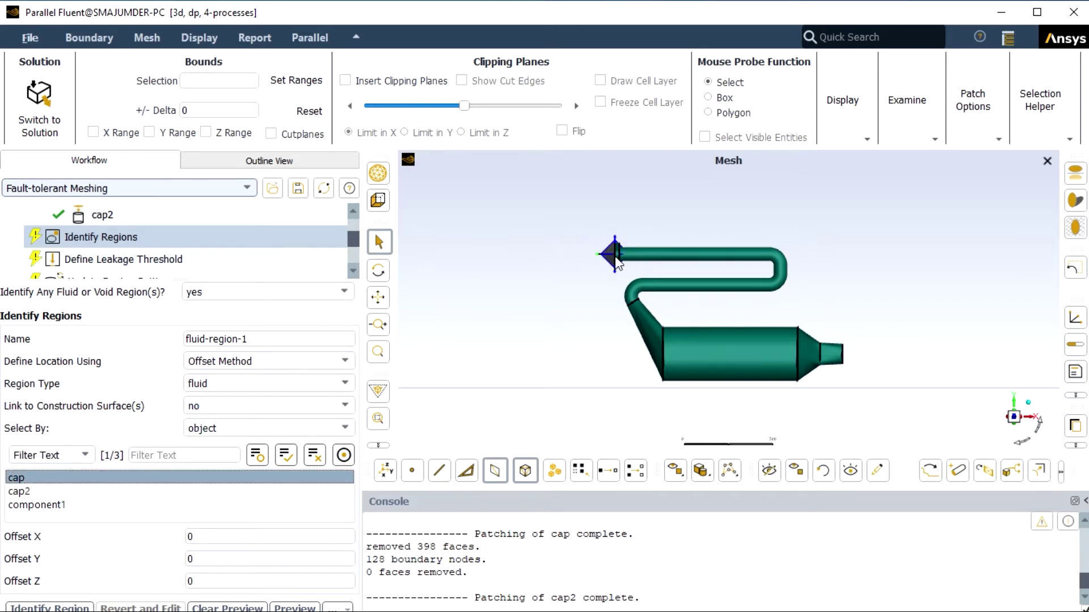
scroll(617, 262, "up", 5)
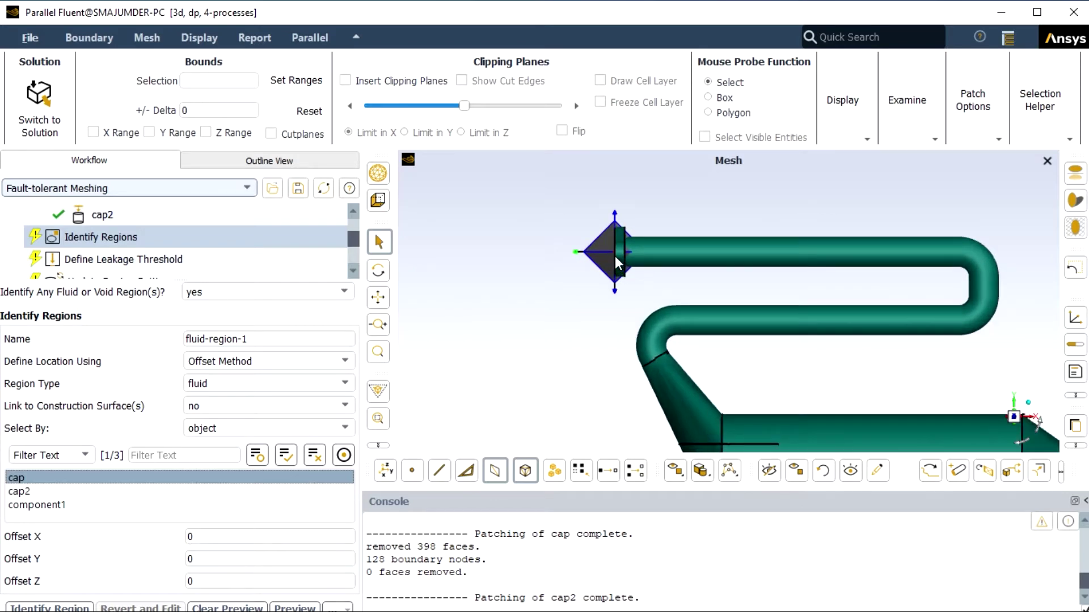
scroll(615, 256, "down", 4)
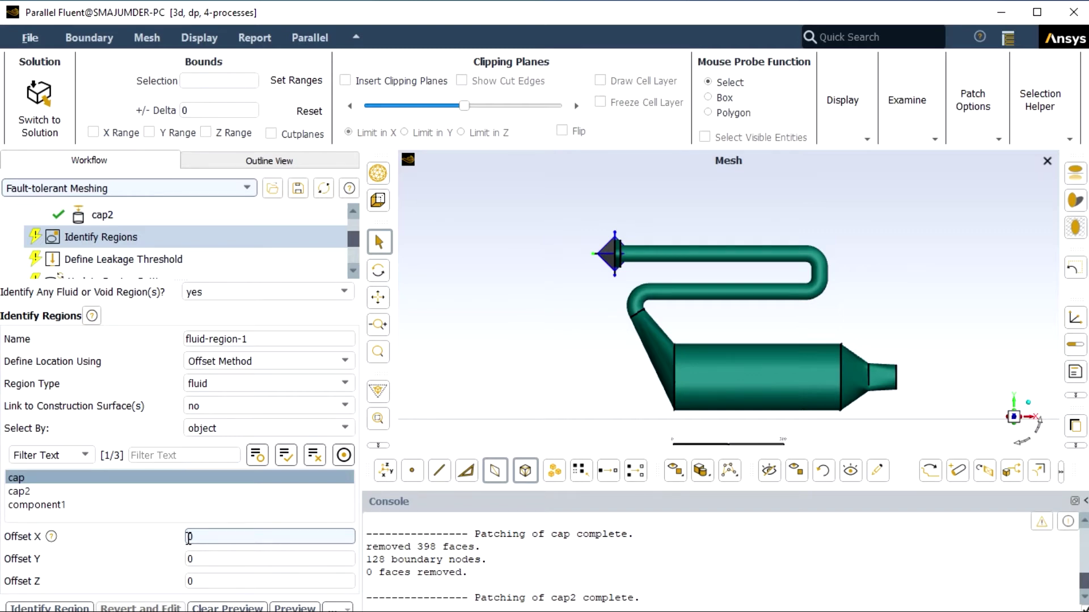
type("100")
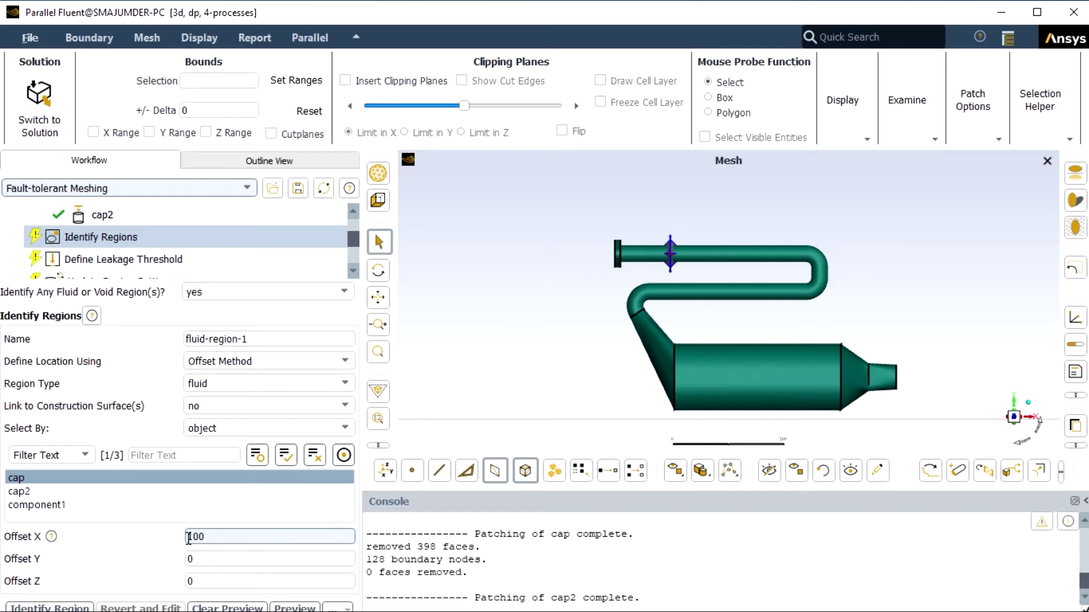
Step: Insert a clipping plane limited in Z to check the point inside the inlet pipe, and identify the fluid region
left_click(347, 81)
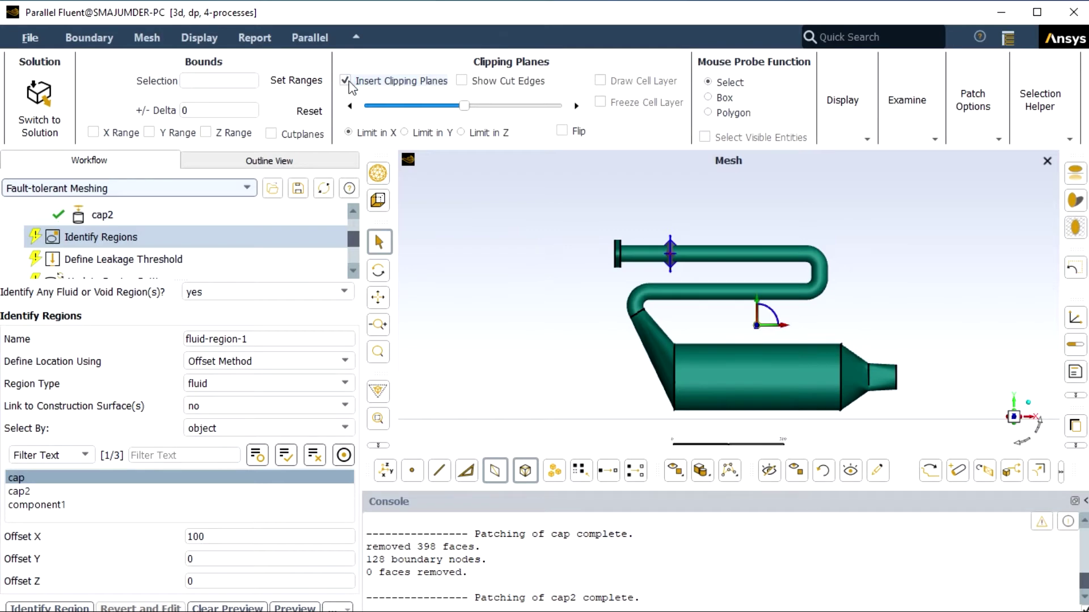
left_click(461, 131)
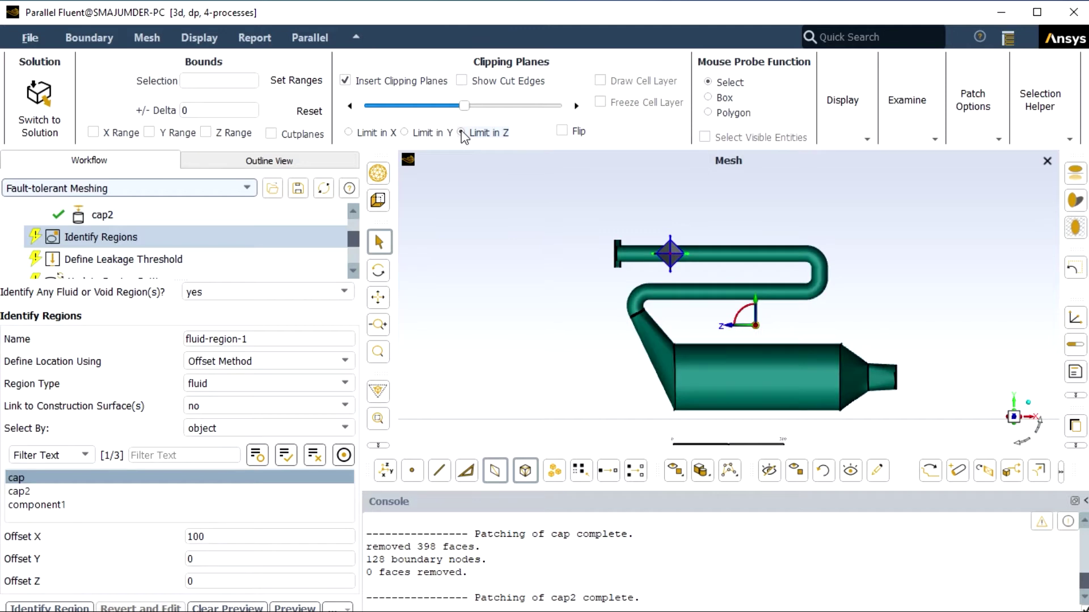
mouse_move(464, 106)
left_mouse_down()
mouse_move(520, 106)
mouse_move(469, 108)
mouse_move(457, 123)
left_mouse_up()
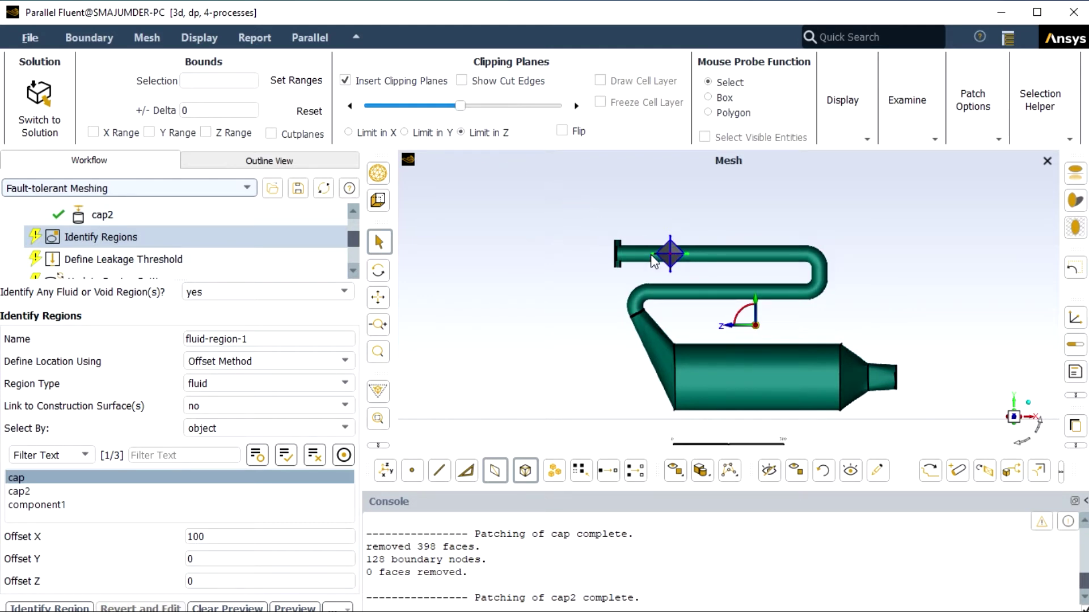
scroll(666, 252, "up", 4)
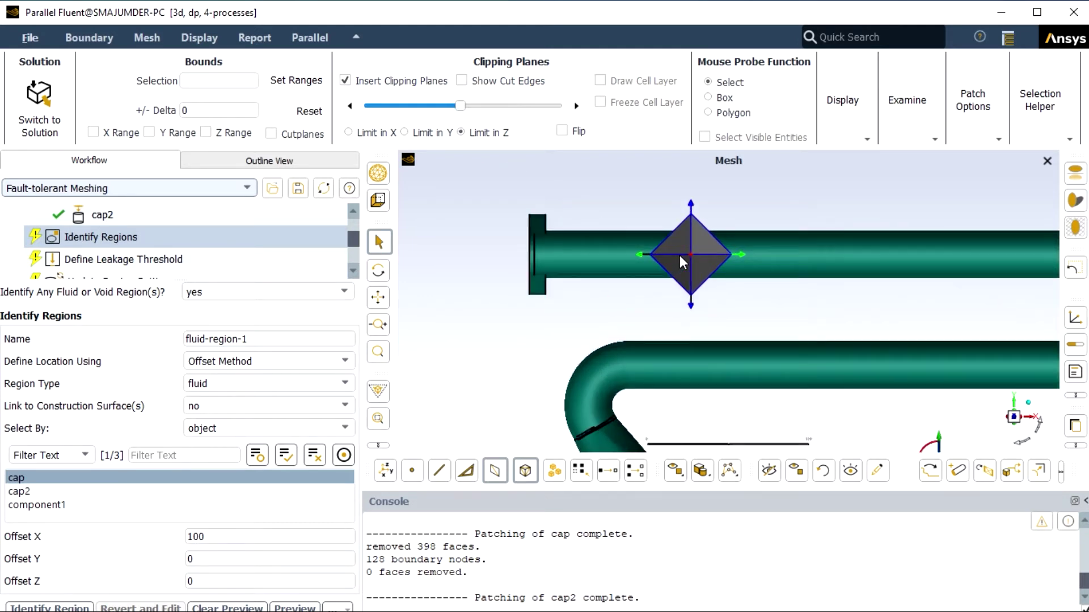
scroll(680, 256, "down", 4)
left_click(188, 559)
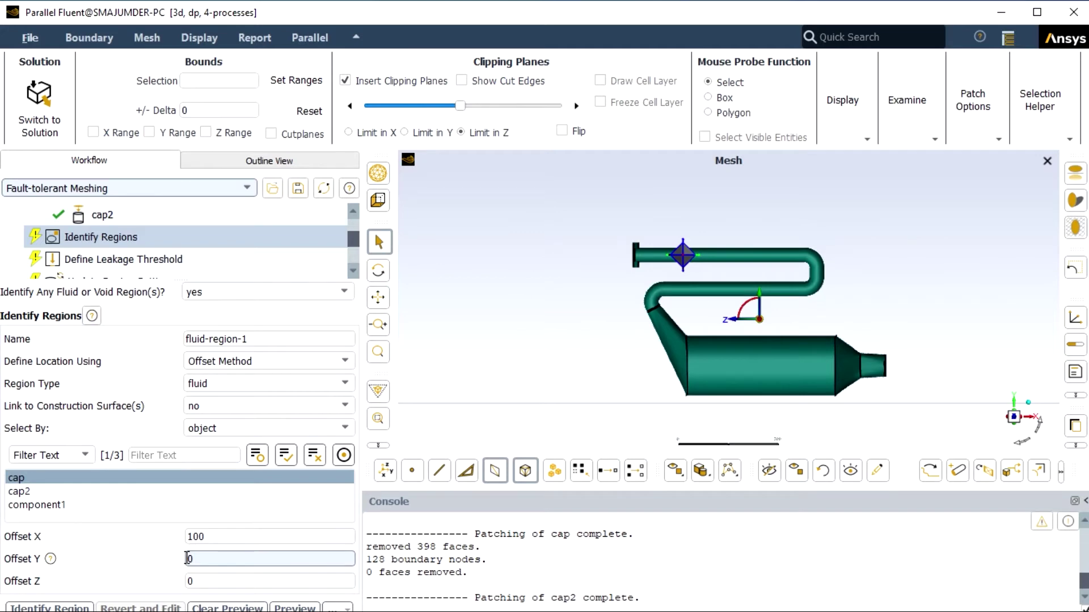
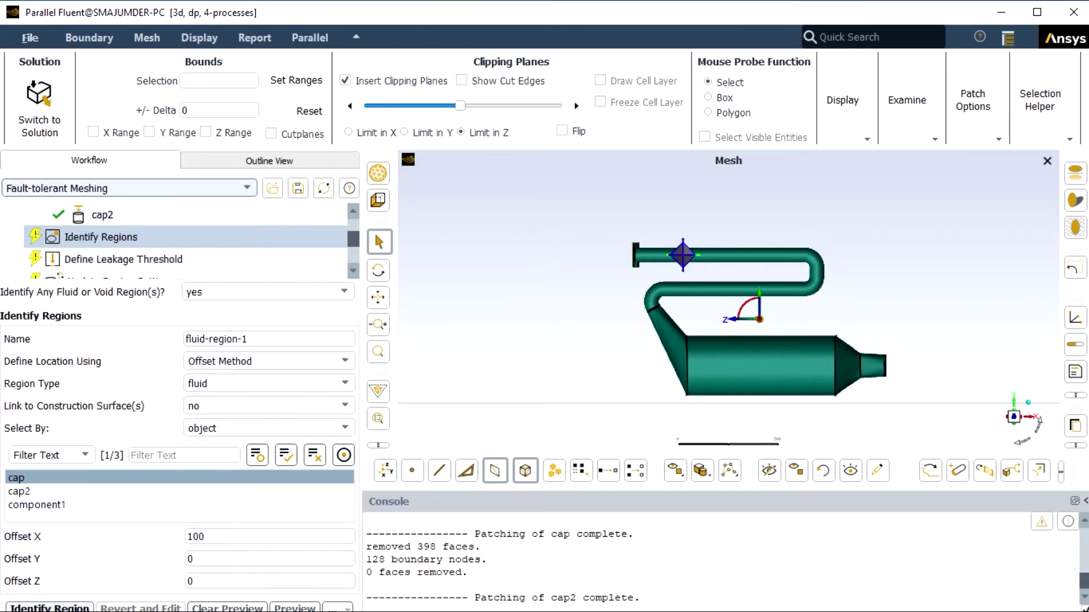
left_click(84, 605)
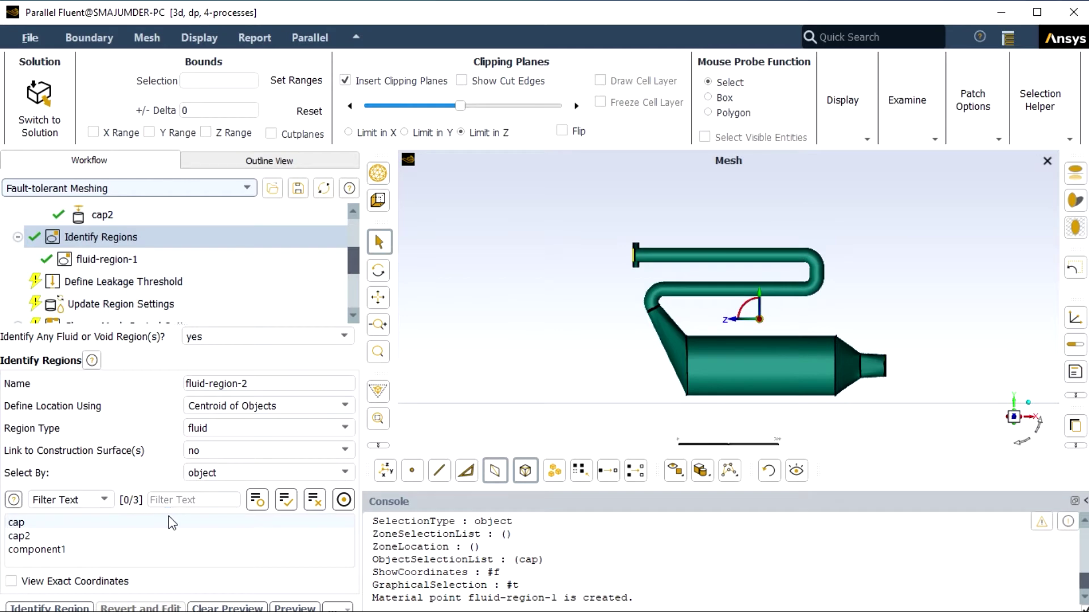
Step: Locate a second region using the Offset Method from component1, with an X offset of 200
left_click(59, 550)
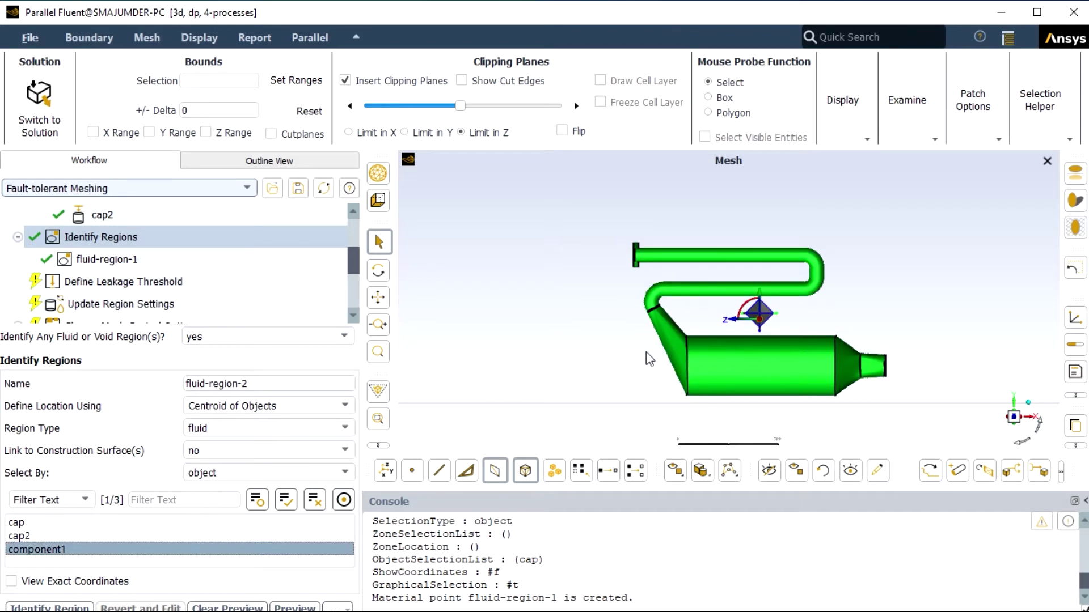
scroll(739, 315, "up", 3)
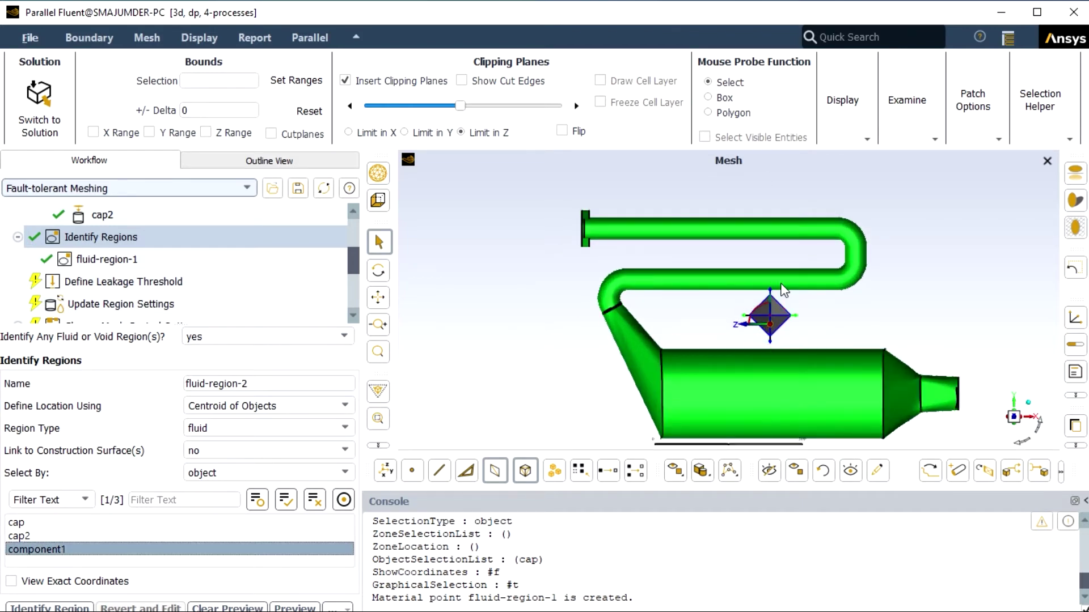
scroll(781, 286, "up", 2)
scroll(780, 285, "down", 2)
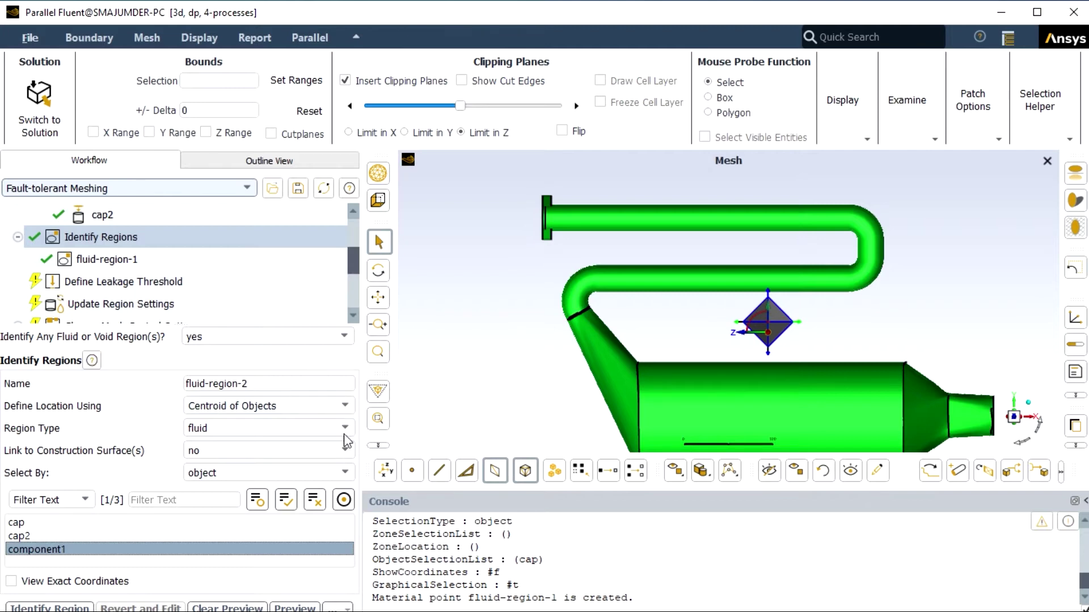
left_click(339, 406)
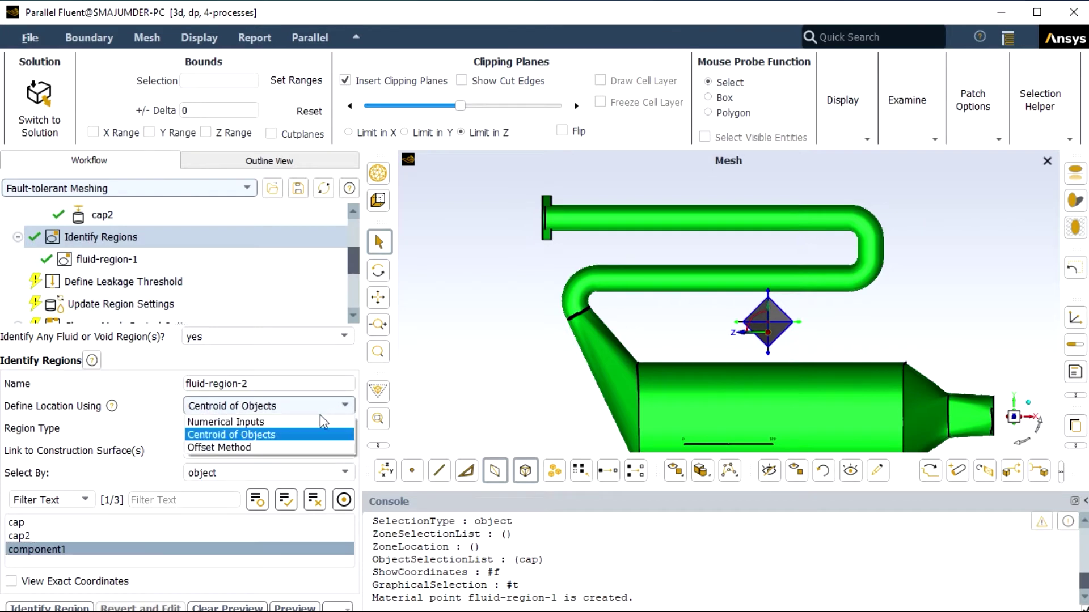
left_click(288, 445)
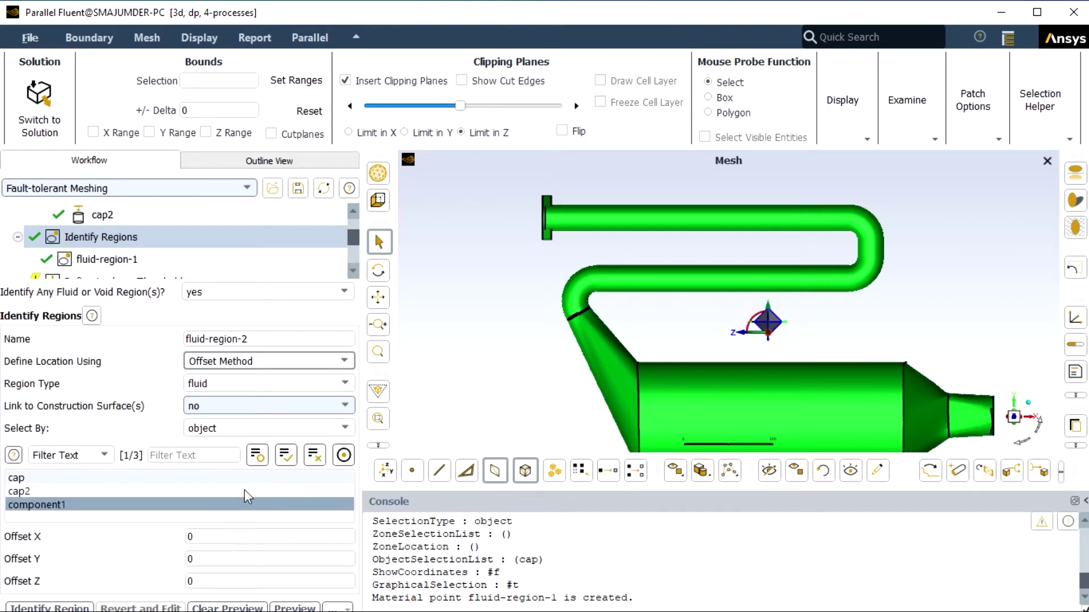
left_click(190, 538)
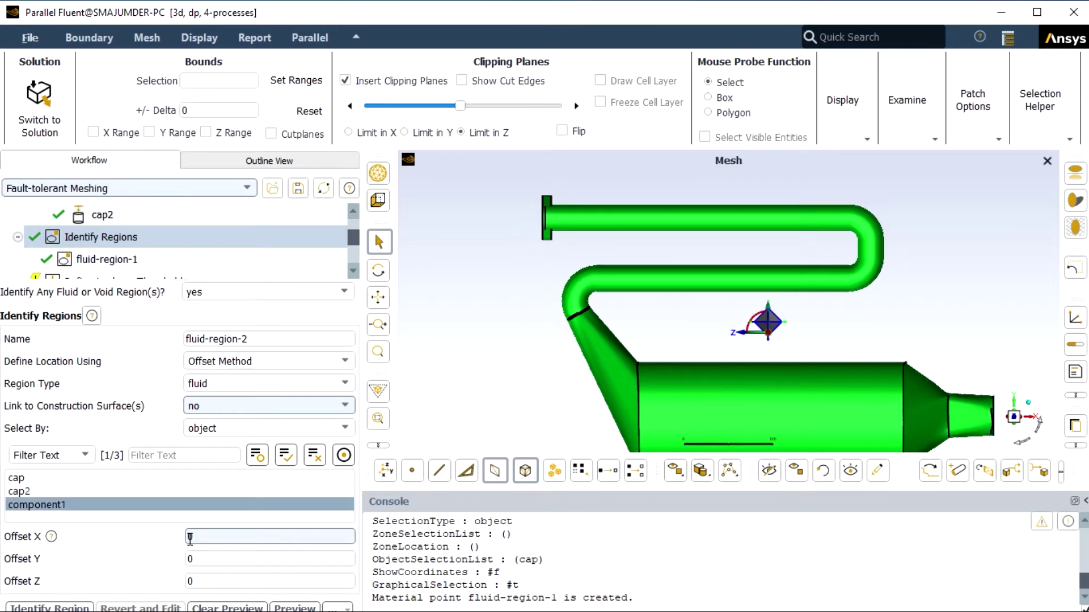
type("200")
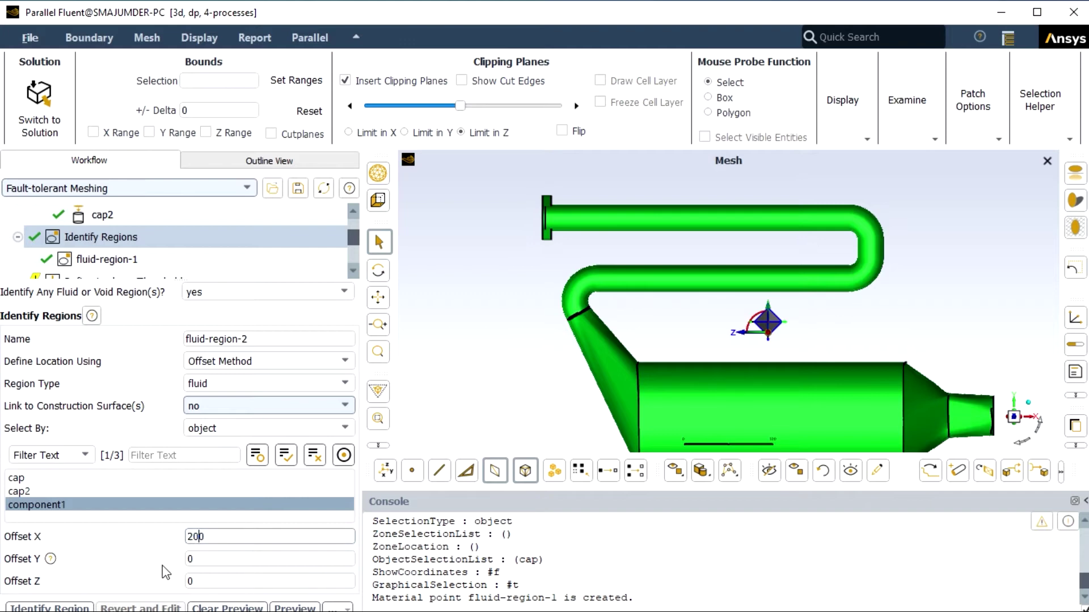
left_click(188, 557)
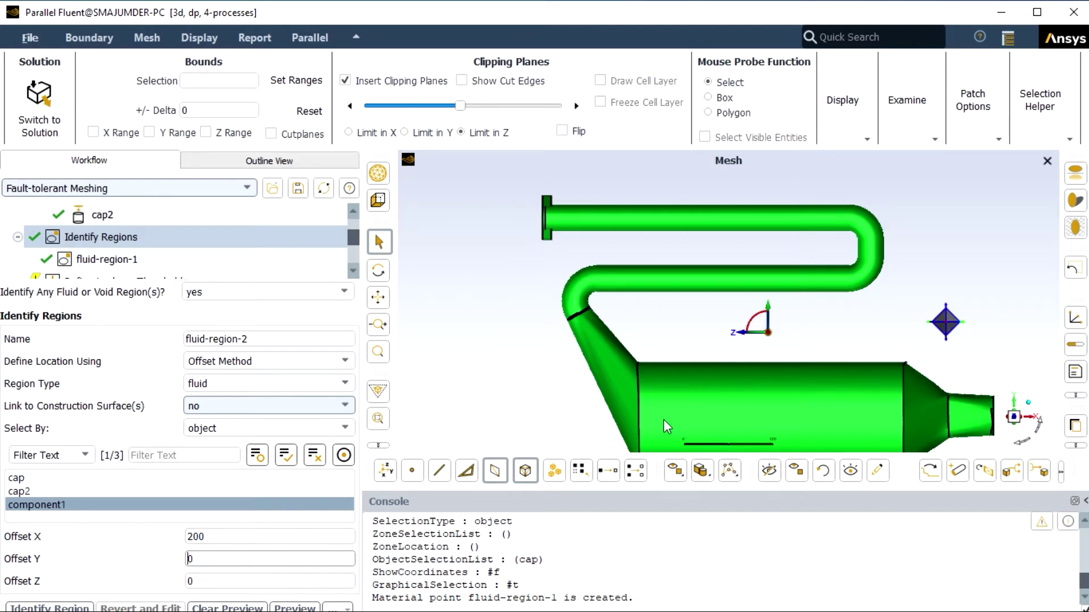
Step: Set the region type of the point outside the geometry to void and identify the region
scroll(780, 394, "down", 3)
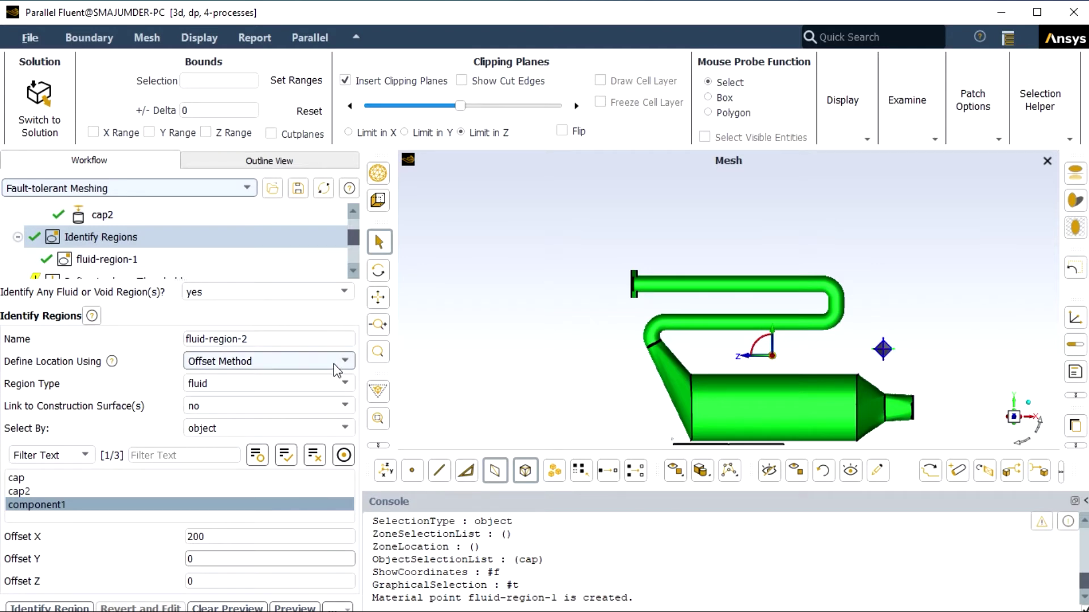
scroll(266, 385, "down", 1)
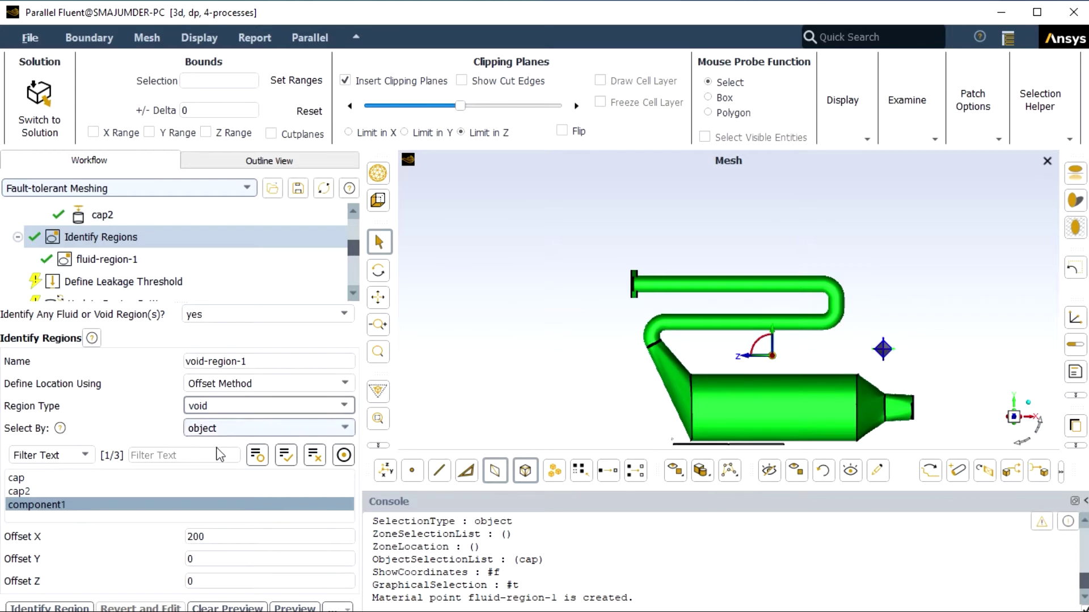
left_click(49, 608)
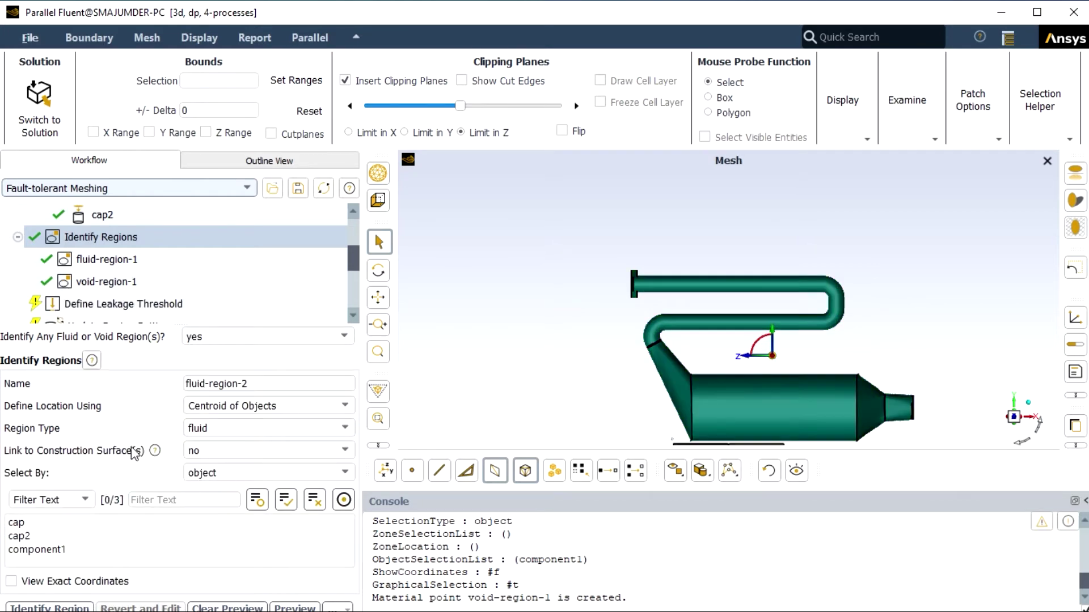
Step: Complete the Define Leakage Threshold task without closing any leakages
left_click(197, 308)
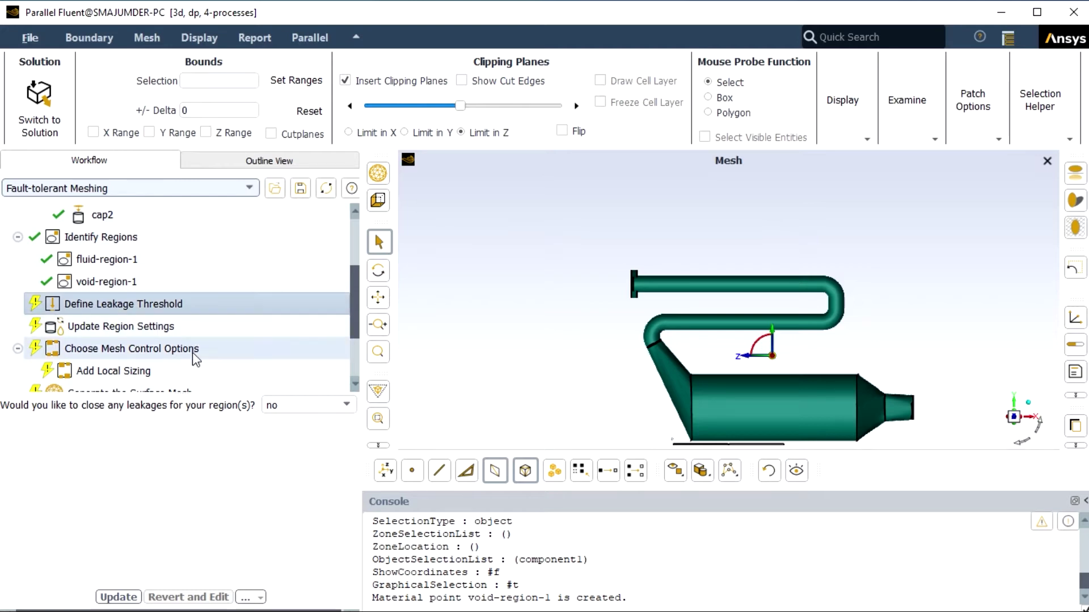
left_click(116, 597)
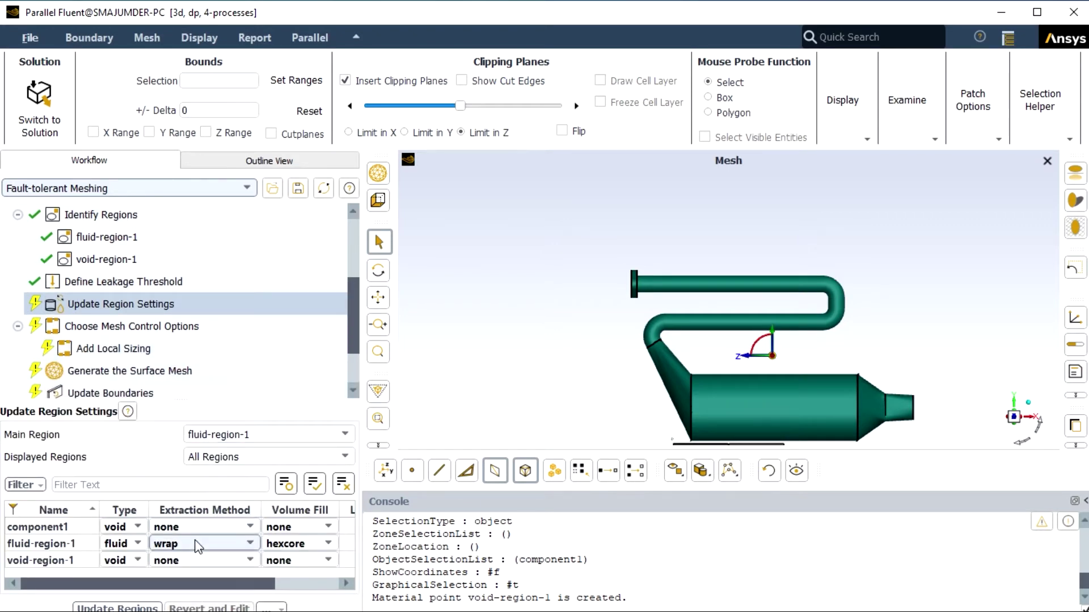
Step: Set void-region-1's type to solid, give fluid-region-1 and void-region-1 a poly-hexcore volume fill, and update the regions
left_click(137, 559)
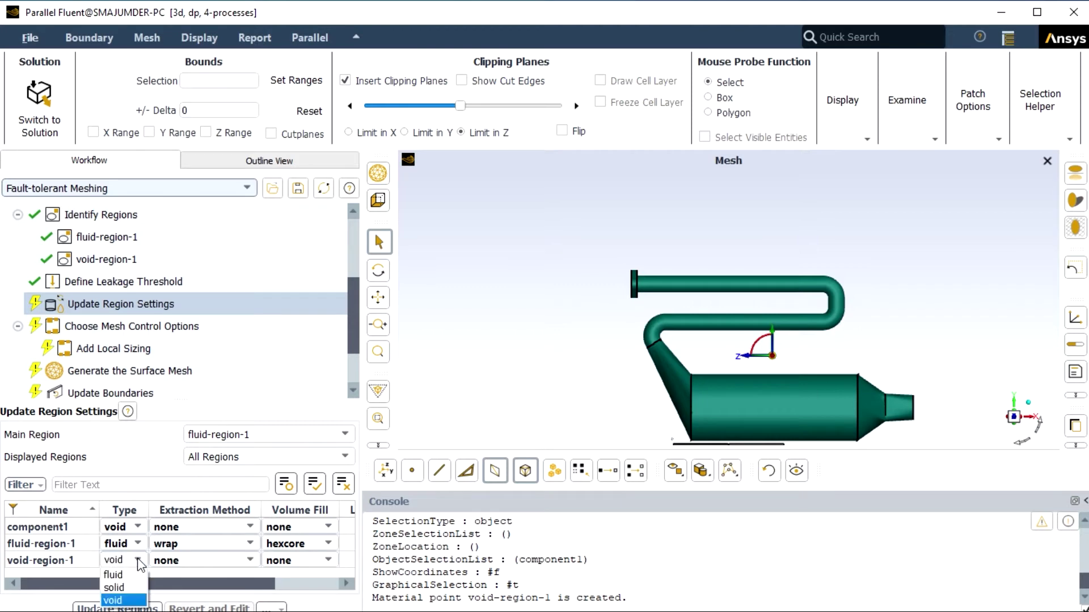
left_click(130, 587)
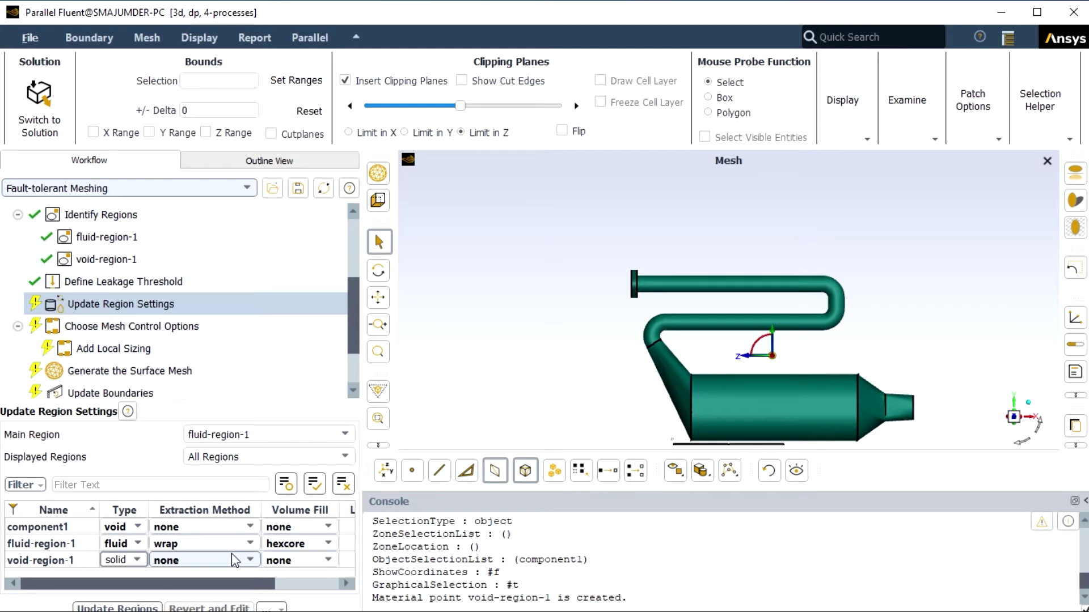
left_click(300, 543)
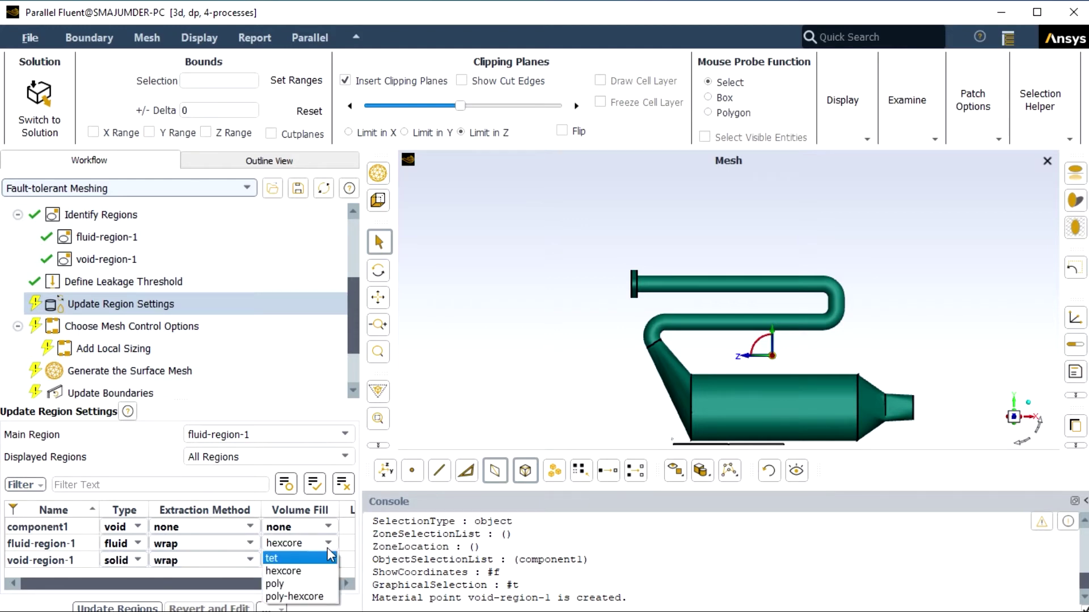
left_click(317, 595)
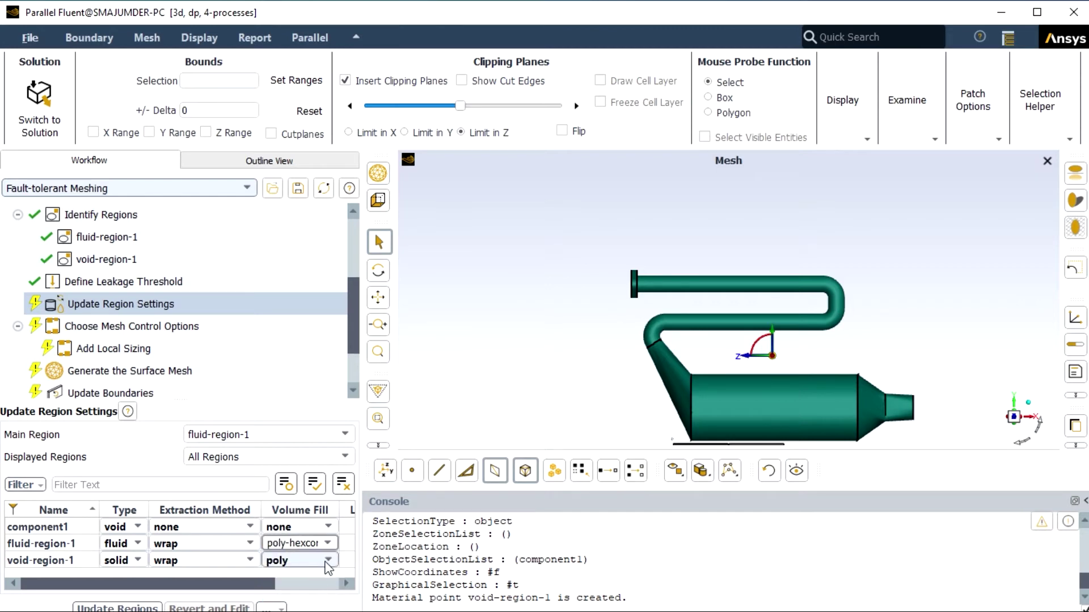
left_click(327, 563)
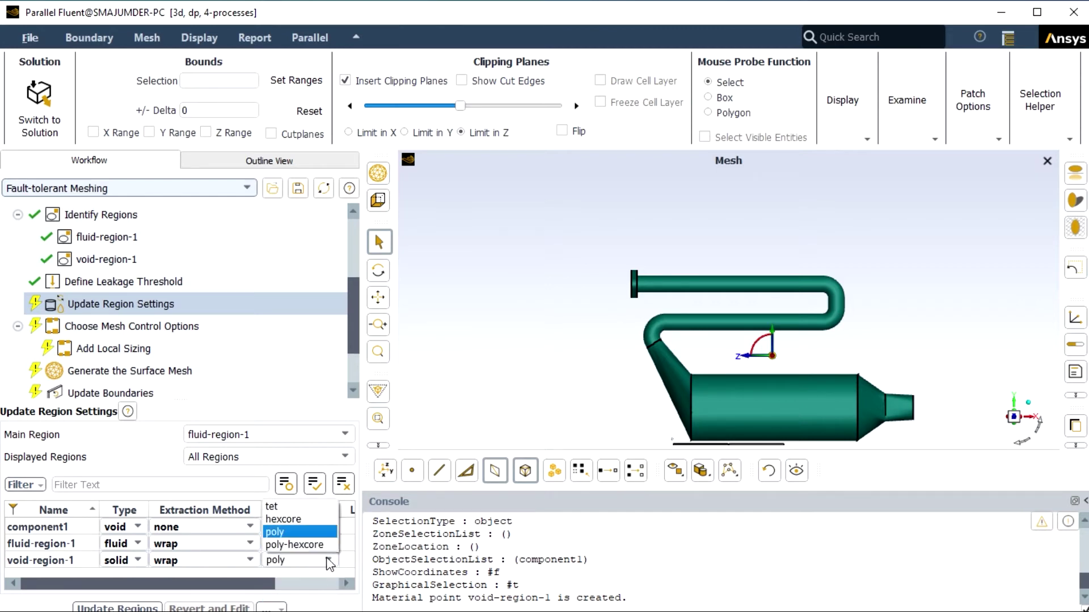
left_click(322, 545)
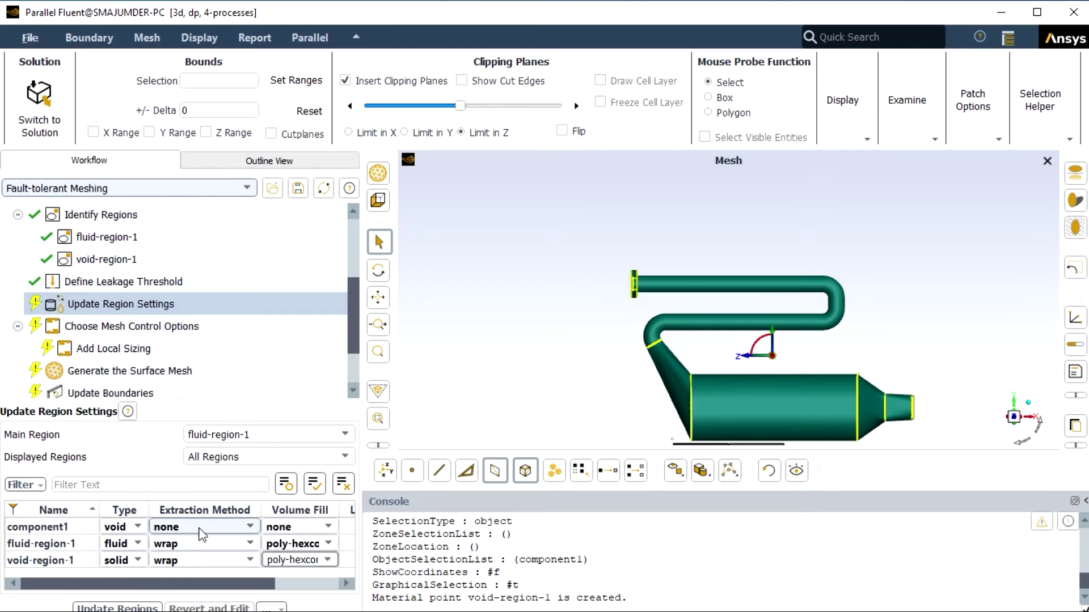
left_click(117, 608)
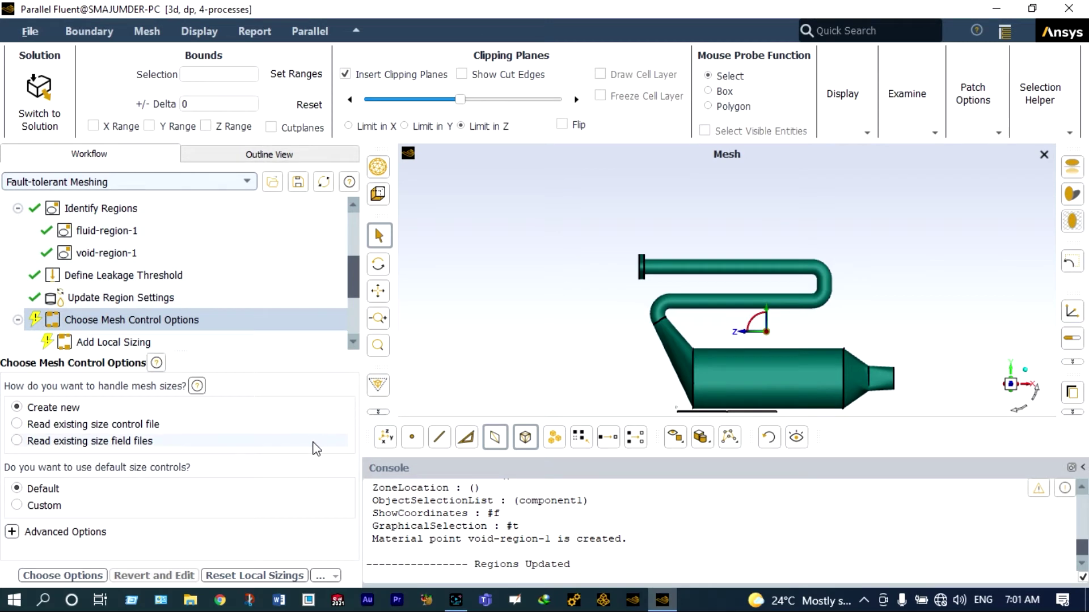
Step: Apply the mesh control options with newly created mesh sizes and default size controls
mouse_move(197, 470)
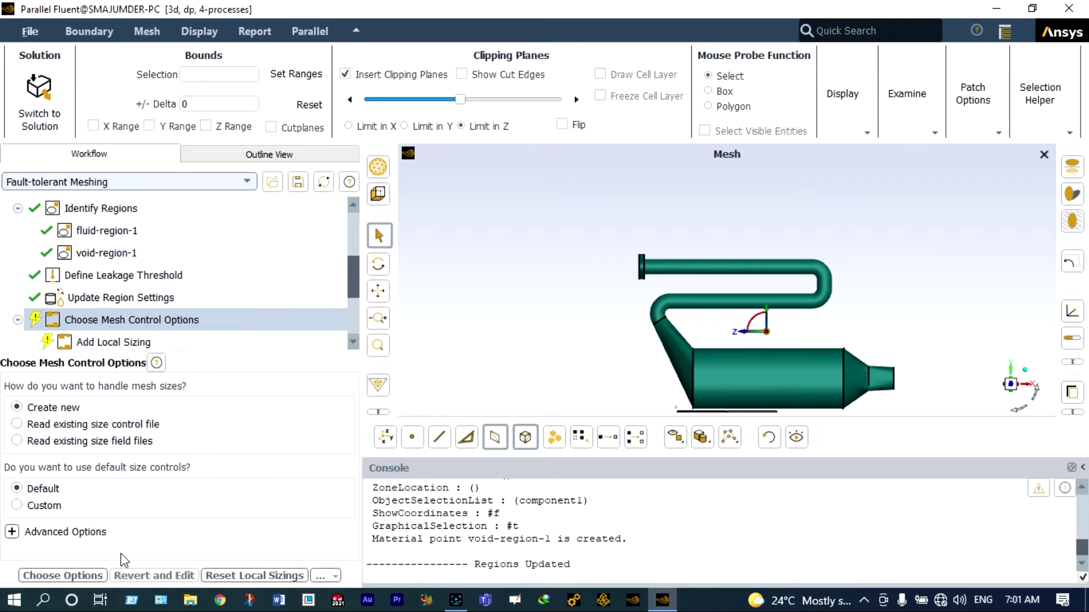
left_click(96, 574)
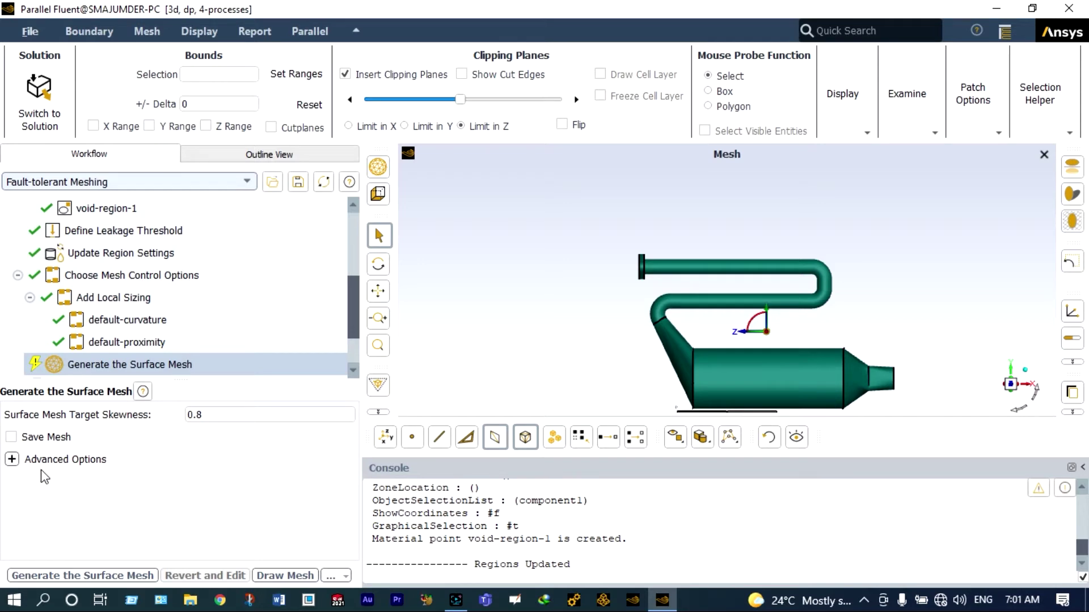
Step: Generate the surface mesh with Separate Contact Pairs set to Yes and a Global Minimum of 1 in the advanced options
left_click(12, 459)
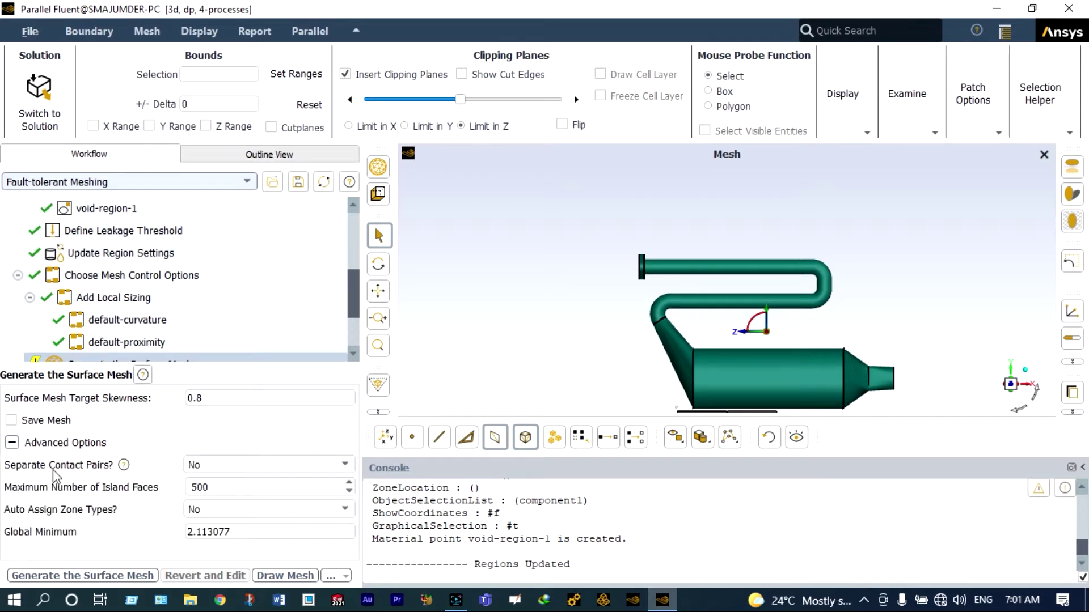
left_click(343, 465)
left_click(287, 494)
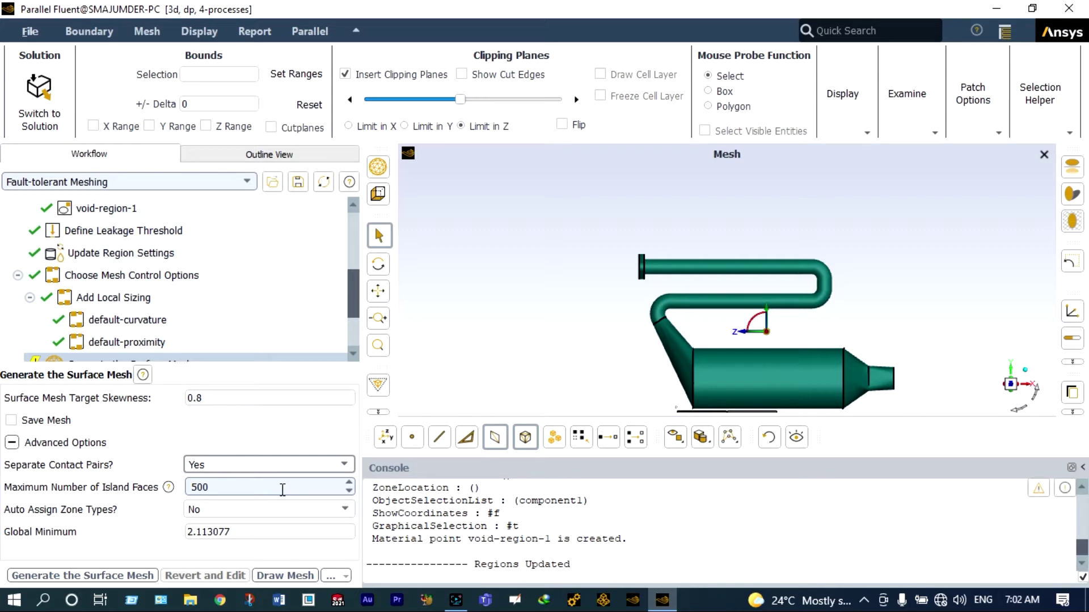
left_click(240, 531)
key("BackSpace")
key("BackSpace")
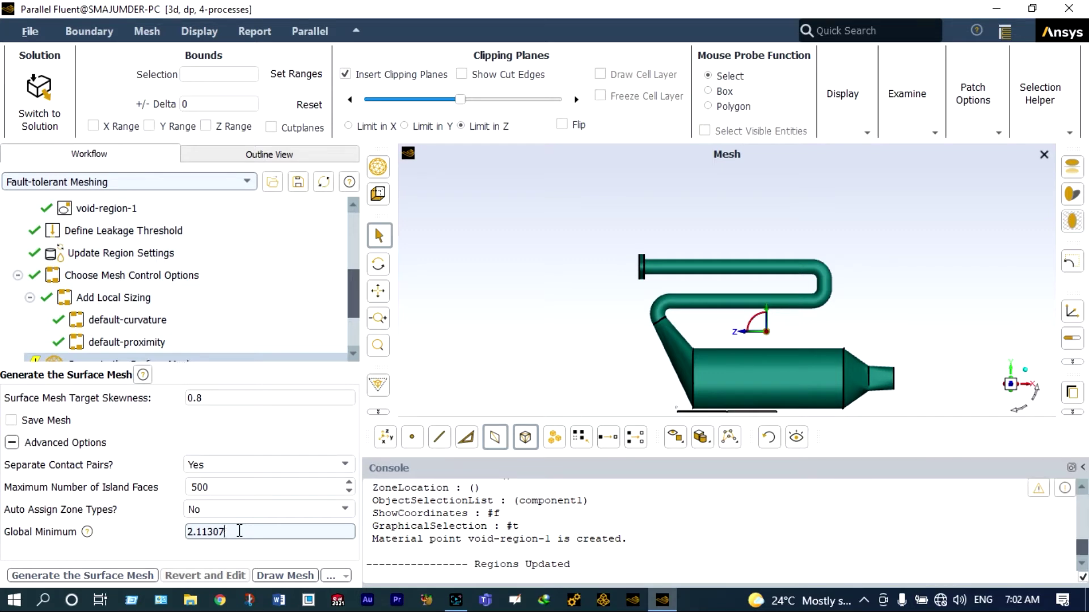
key("BackSpace")
key("BackSpace")
key("BackSpace")
key("BackSpace")
key("BackSpace")
key("BackSpace")
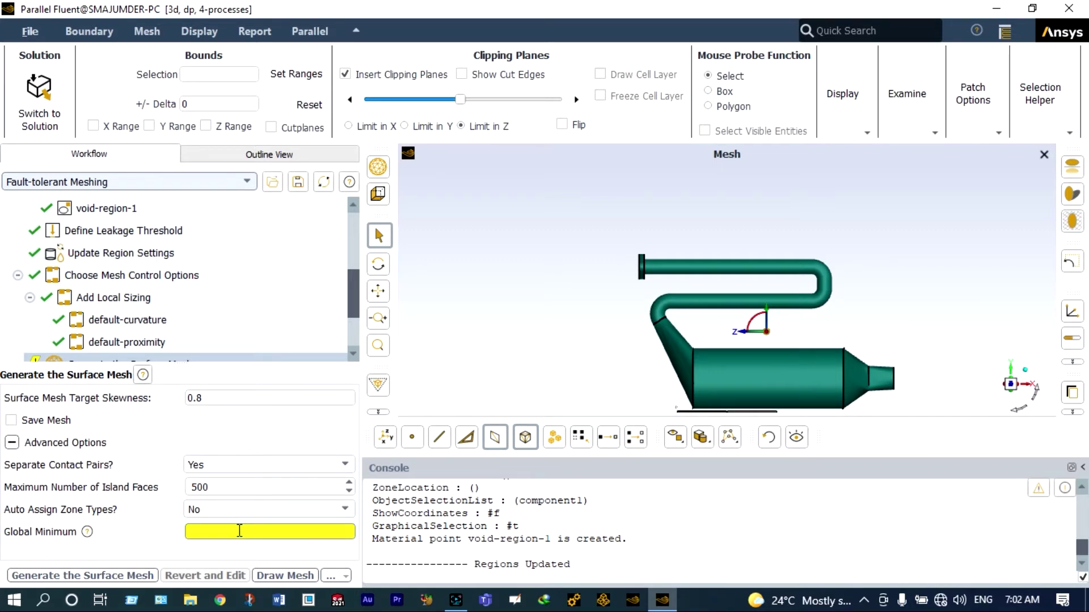
type("1")
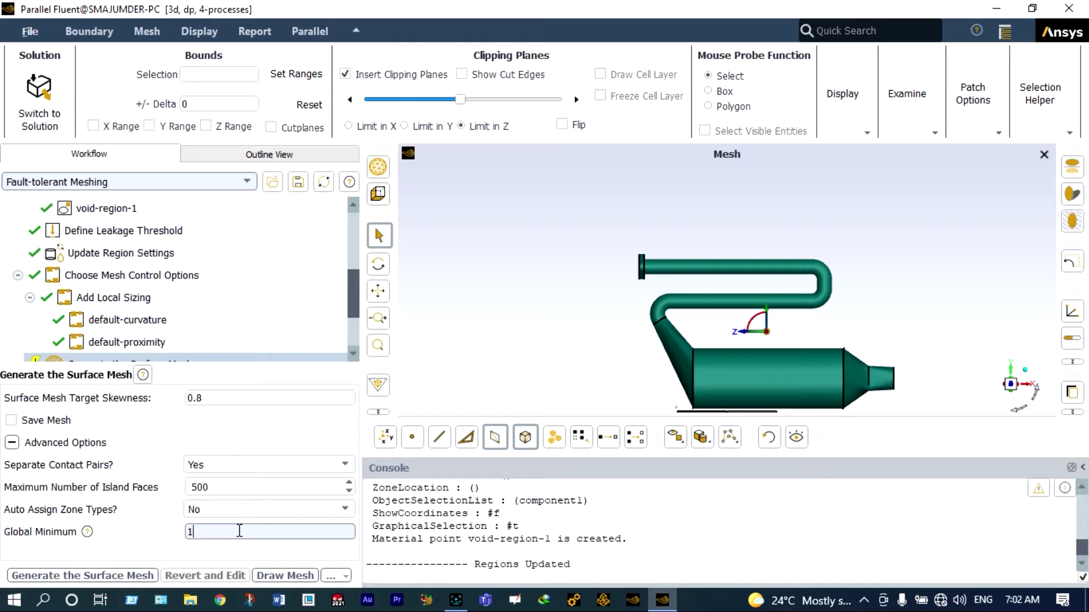
left_click(101, 576)
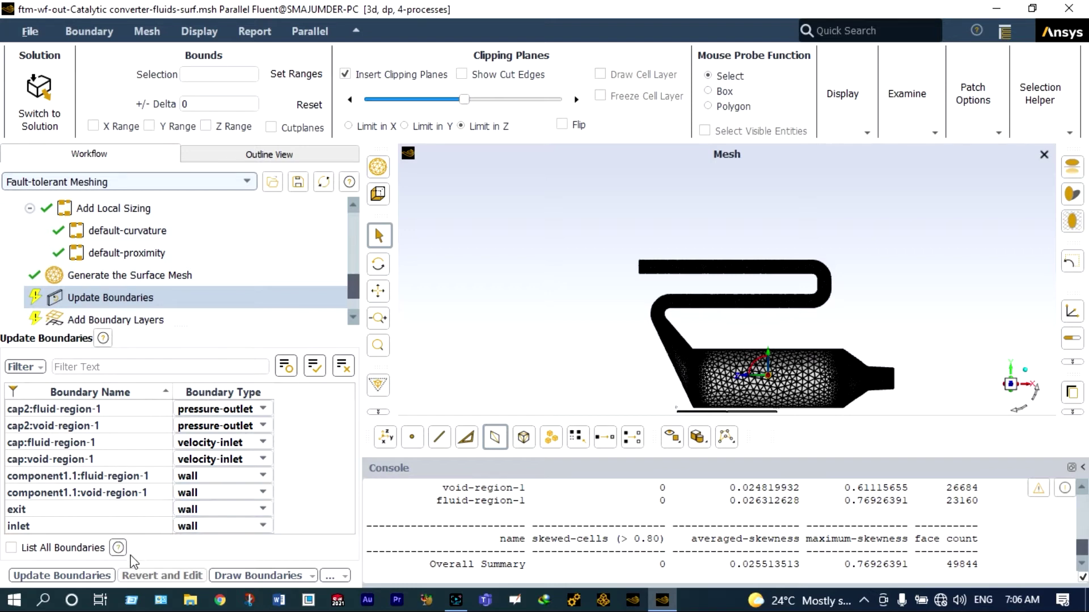
Step: Update the boundaries with their assigned types, and add aspect-ratio boundary layers in the fluid regions with 2 layers
left_click(90, 577)
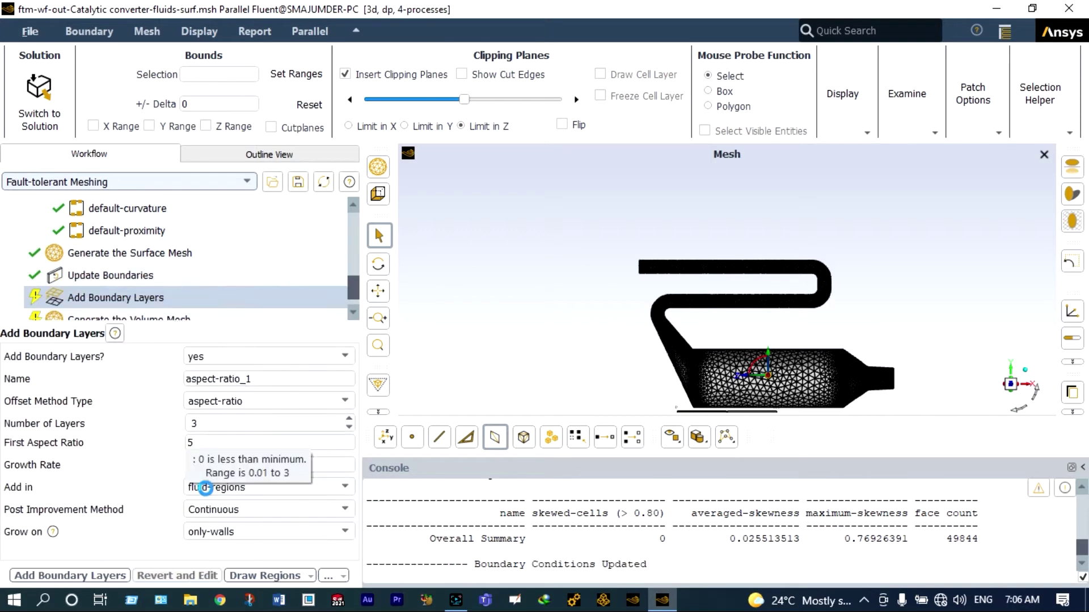
scroll(807, 412, "up", 5)
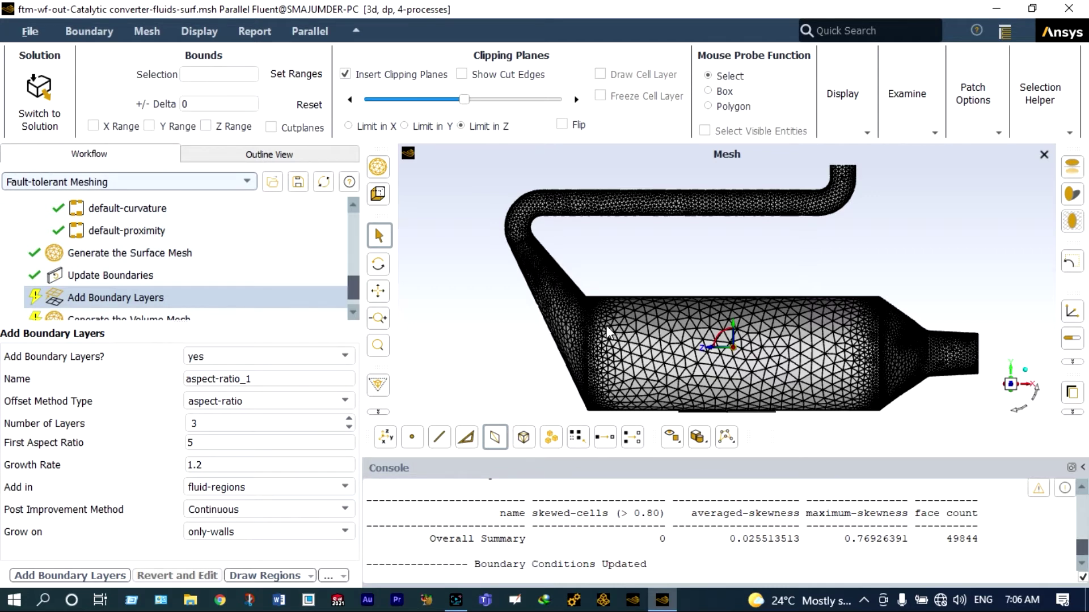
scroll(607, 332, "up", 5)
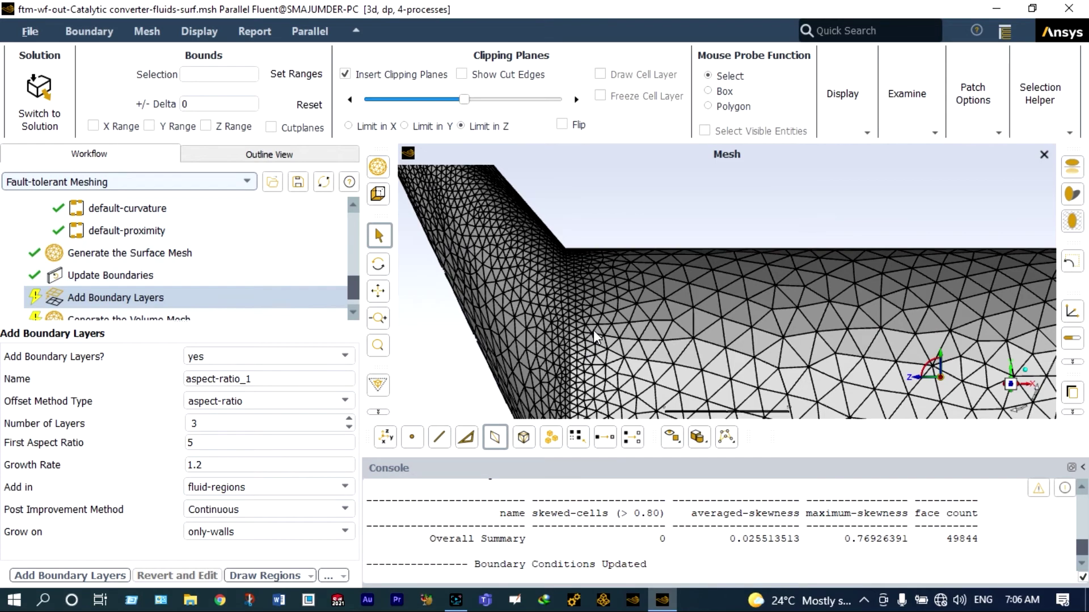
scroll(591, 332, "down", 5)
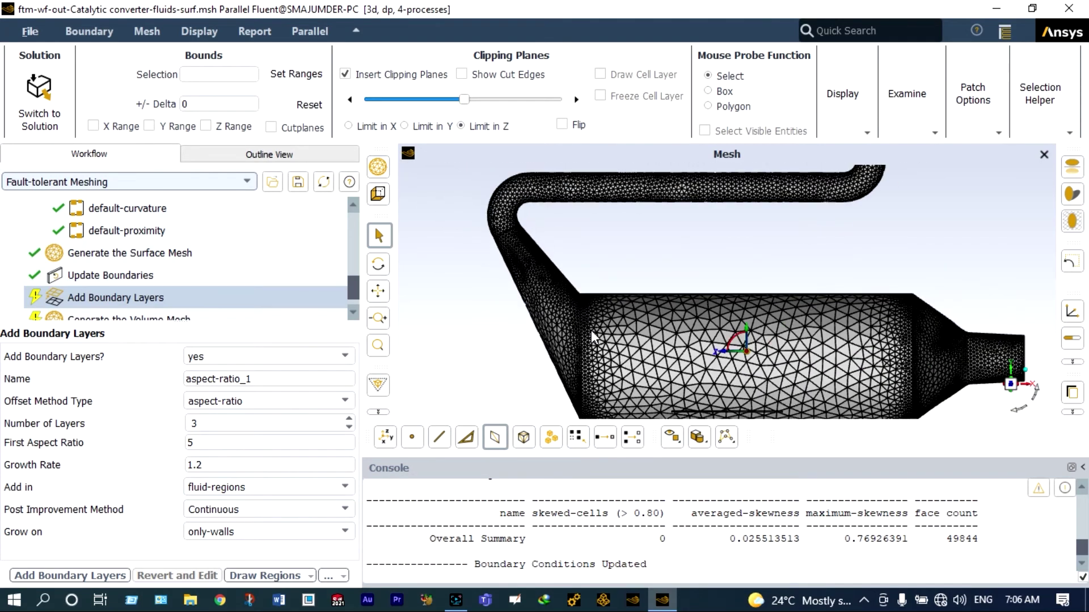
scroll(591, 330, "down", 1)
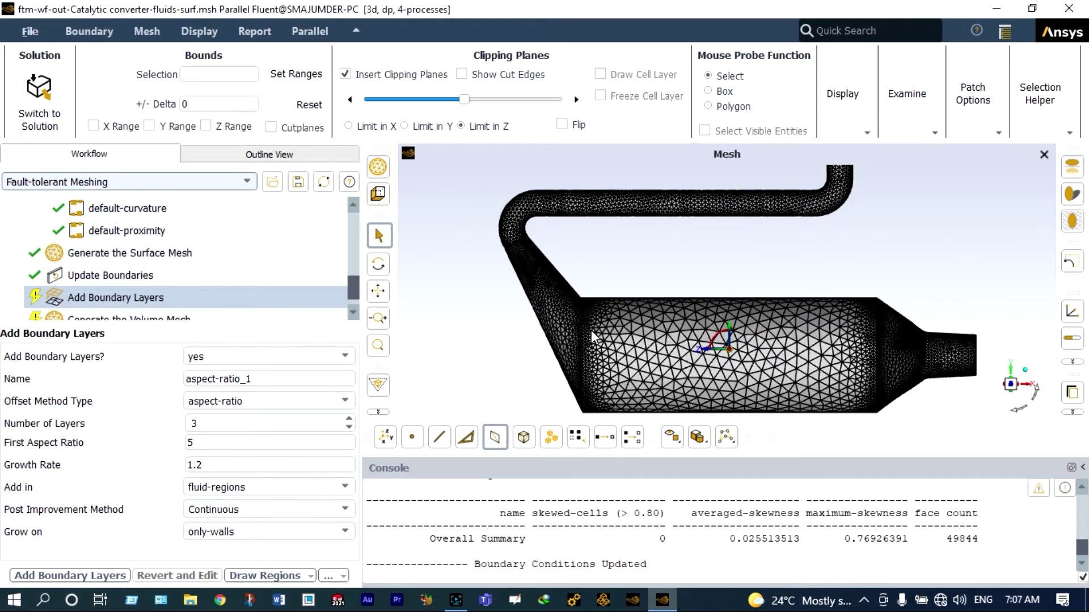
left_click(349, 428)
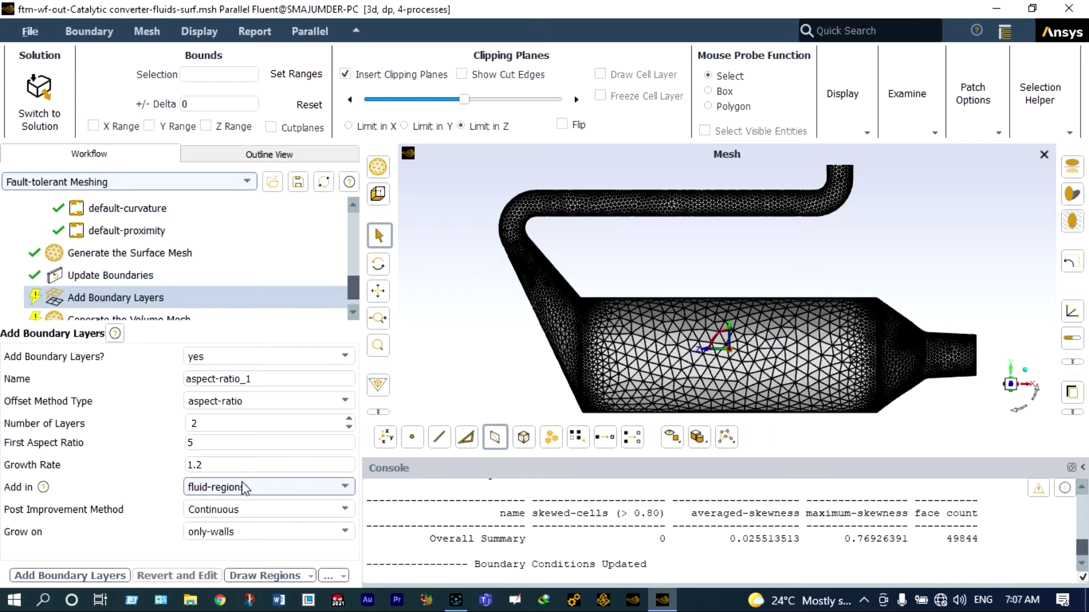
left_click(122, 575)
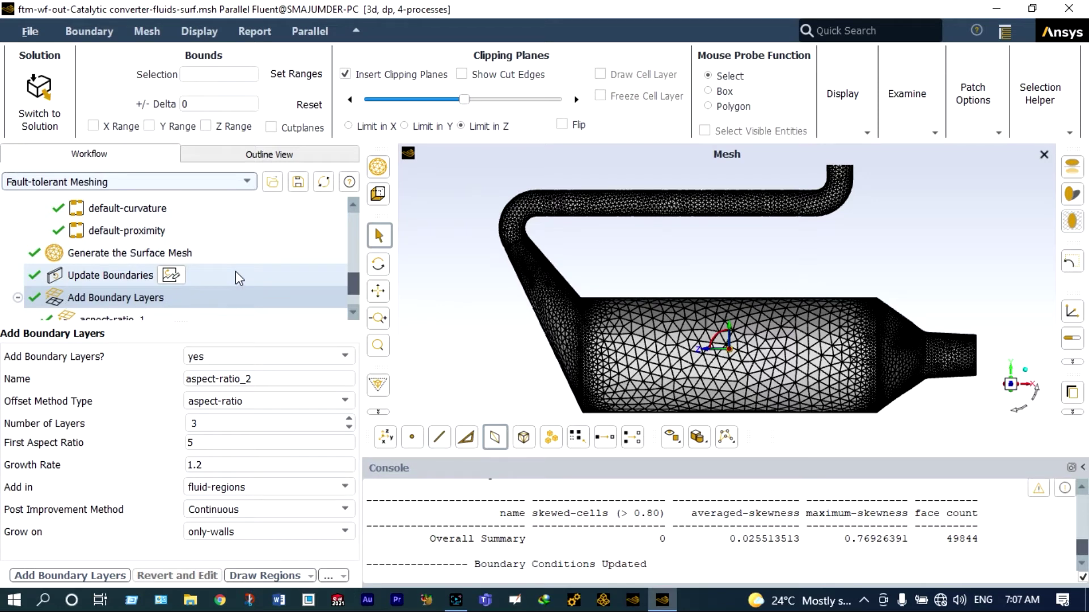
Step: Generate the volume mesh with the default quality improve limit and advanced options
scroll(236, 277, "down", 1)
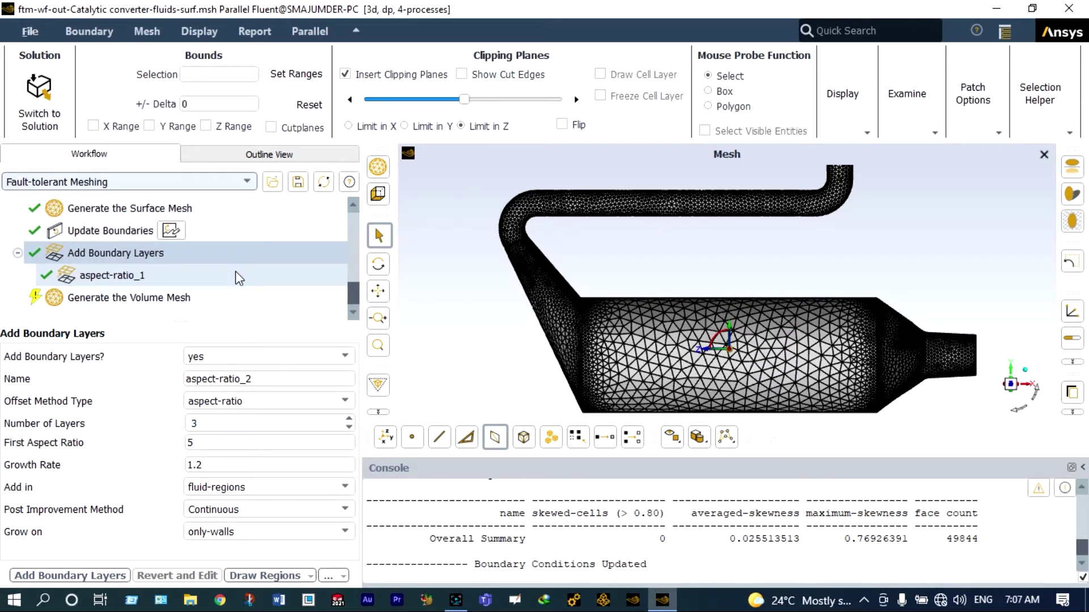
left_click(196, 298)
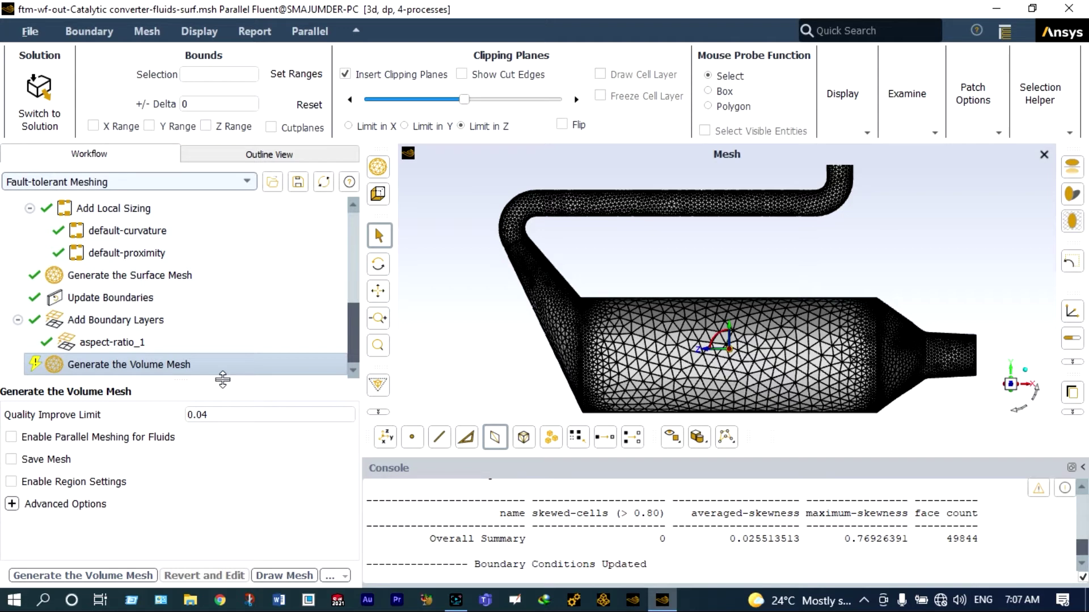
left_click(12, 503)
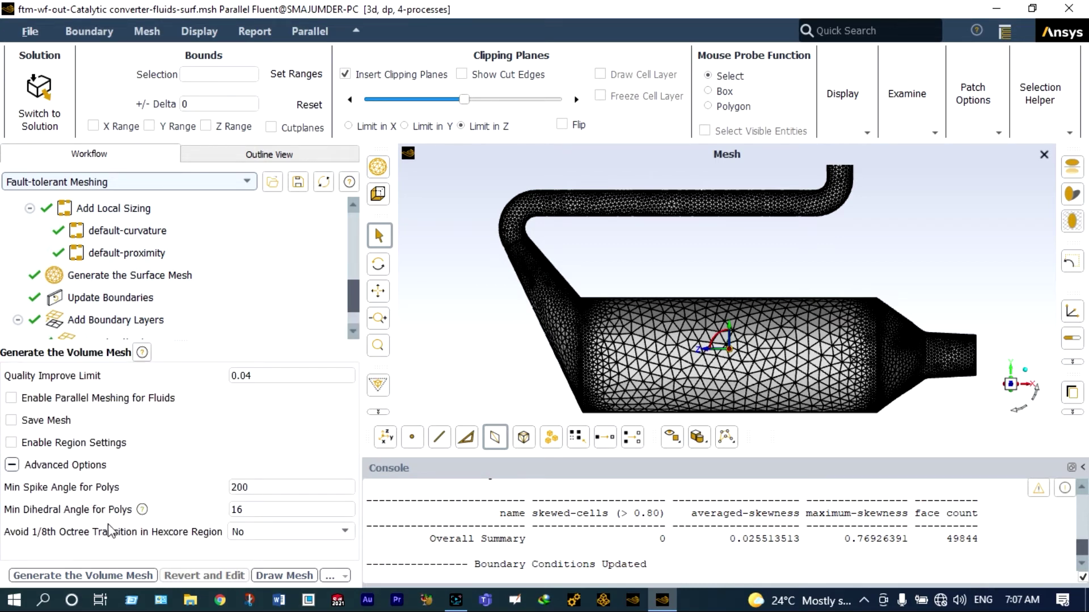
left_click(116, 571)
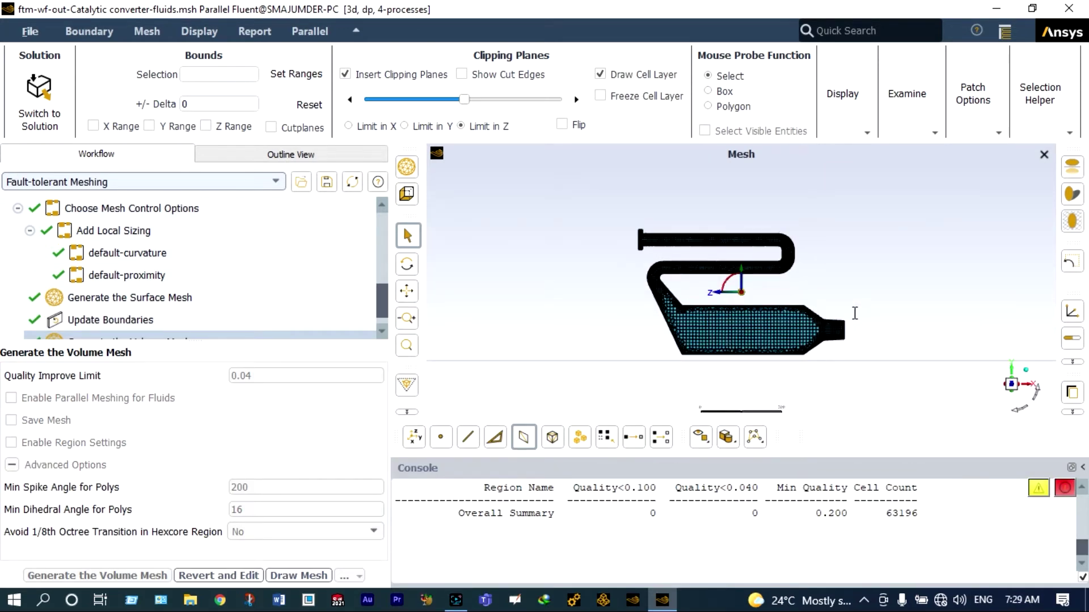
Step: Check the cell layers on the clipped volume mesh, and switch from meshing to solution mode
scroll(812, 338, "up", 3)
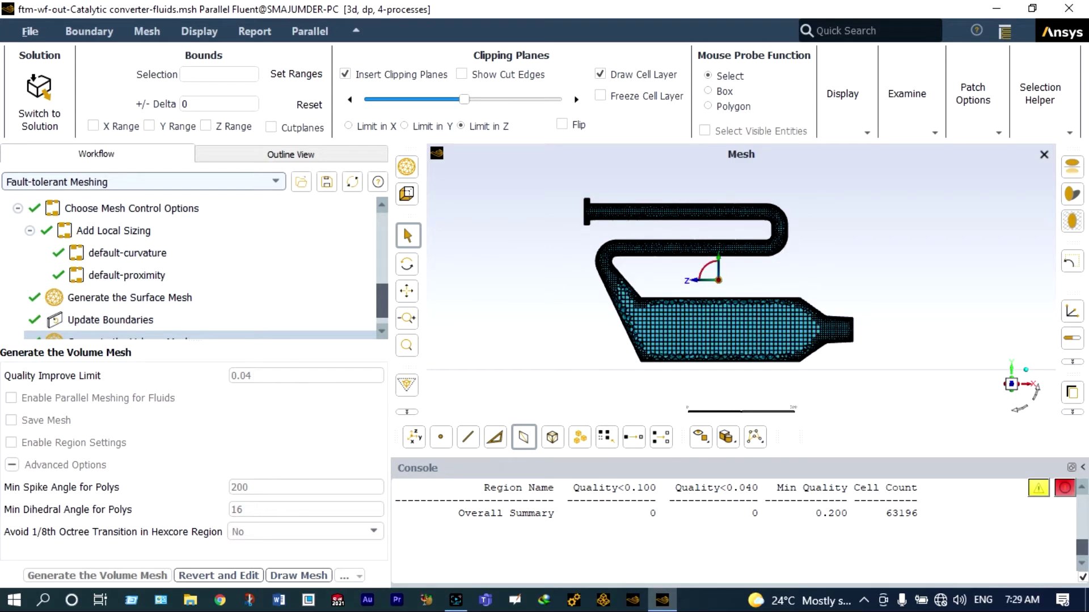
scroll(807, 337, "up", 2)
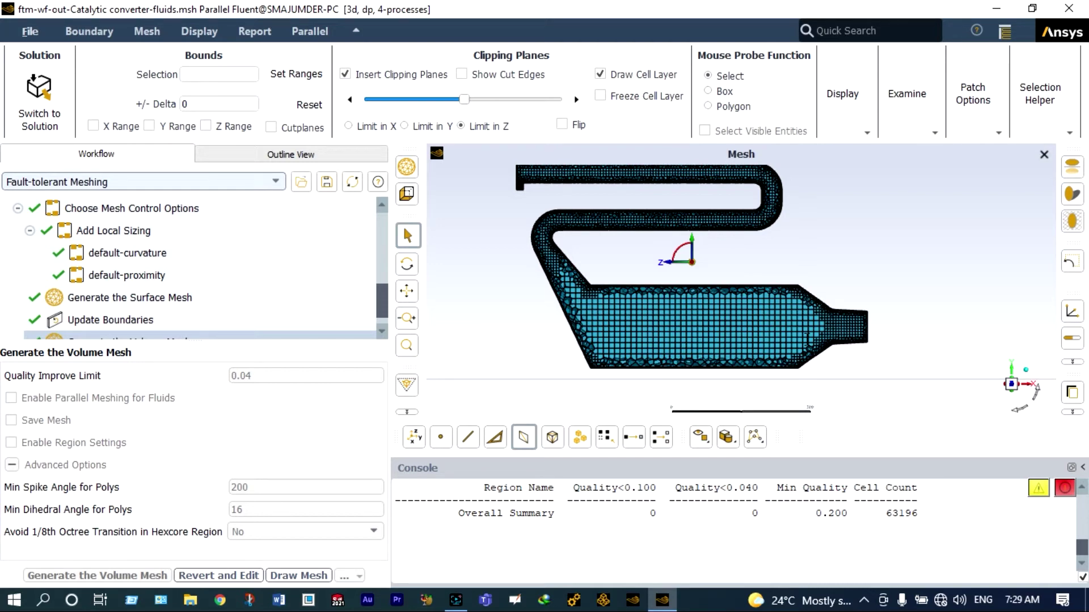
scroll(719, 293, "up", 5)
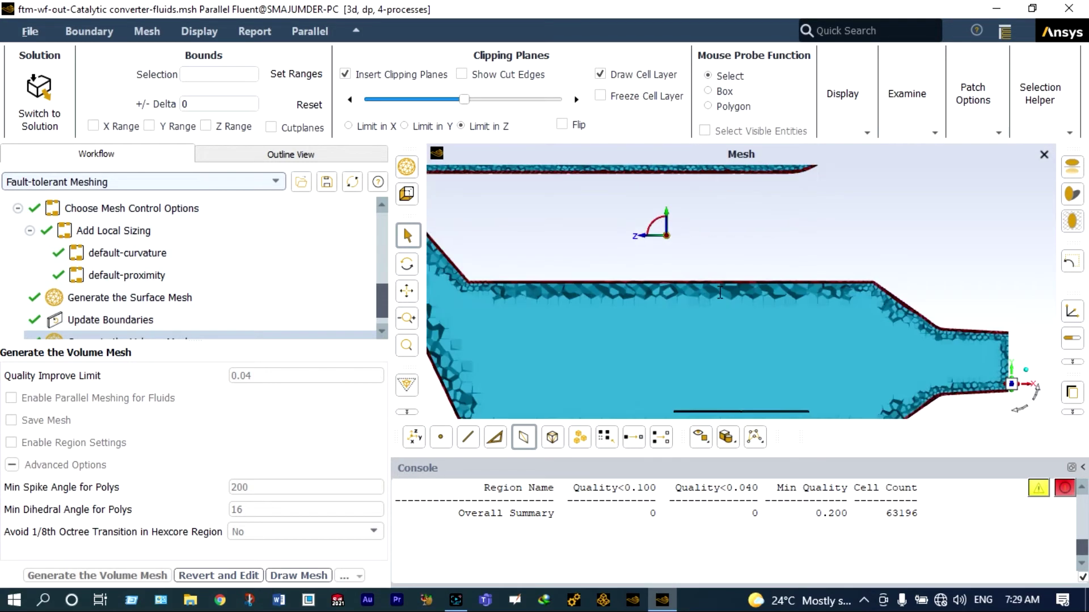
scroll(719, 294, "down", 3)
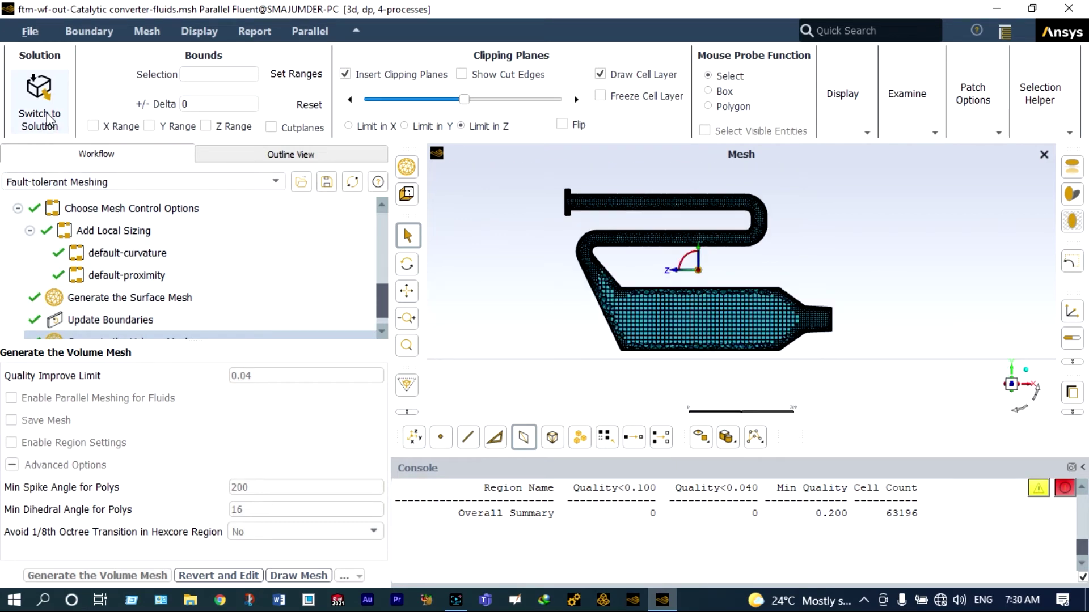
left_click(39, 91)
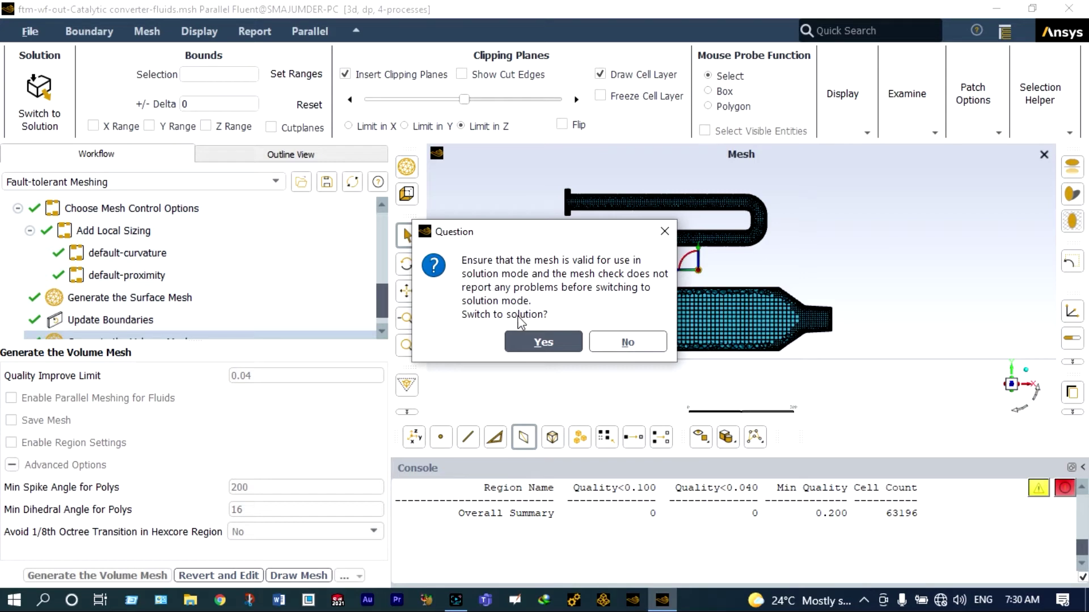
left_click(539, 342)
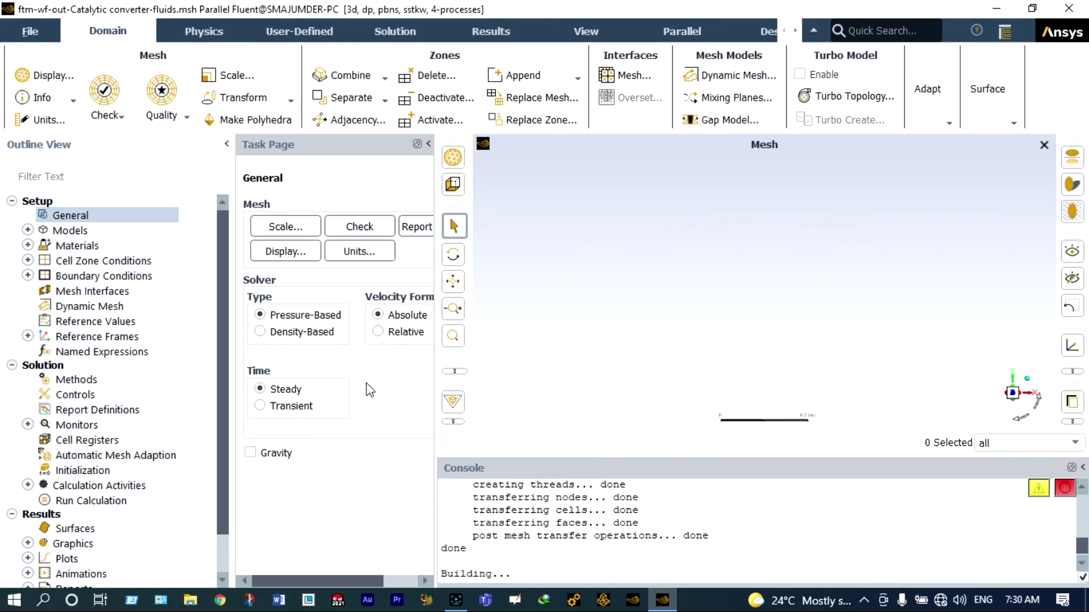
Step: Set the length unit to mm and the temperature unit to C
left_click(359, 252)
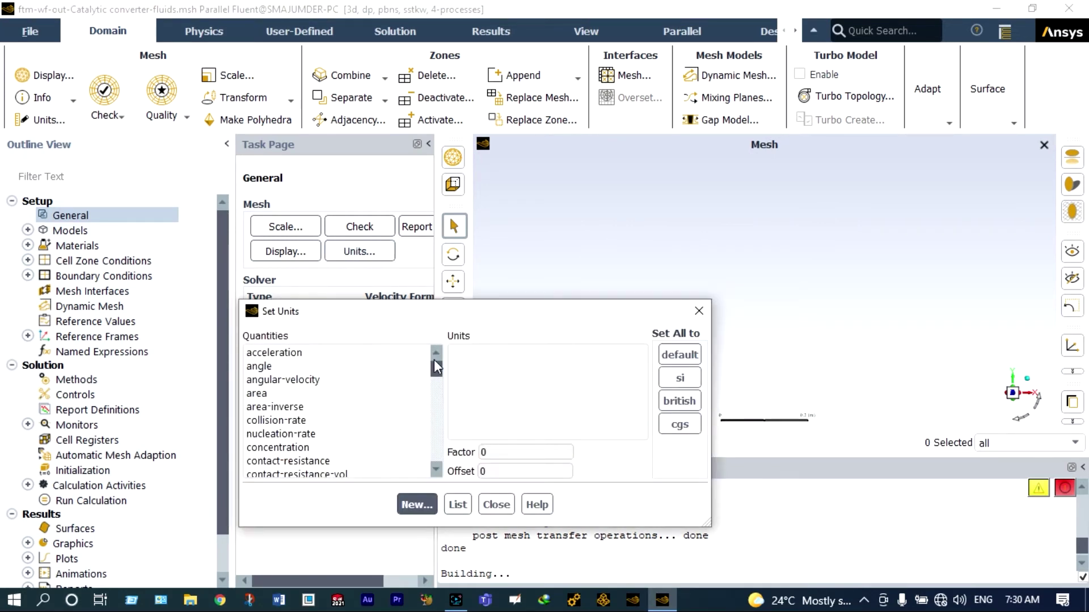
left_click_drag(437, 363, 434, 397)
scroll(340, 397, "up", 1)
left_click(261, 352)
left_click(457, 379)
left_click_drag(433, 399, 435, 443)
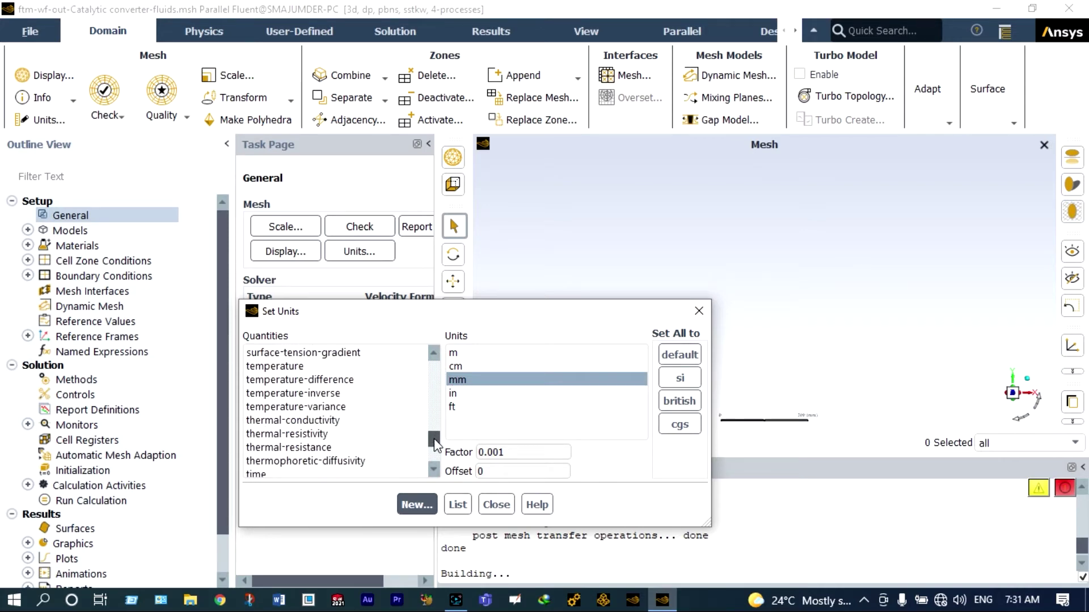
left_click(306, 367)
left_click(451, 367)
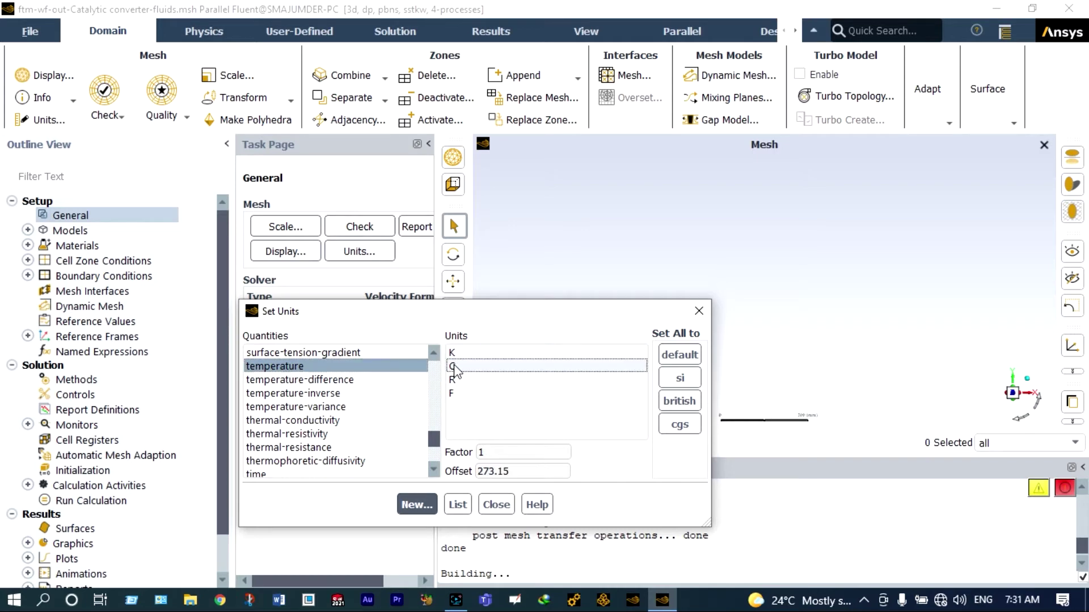
left_click(496, 506)
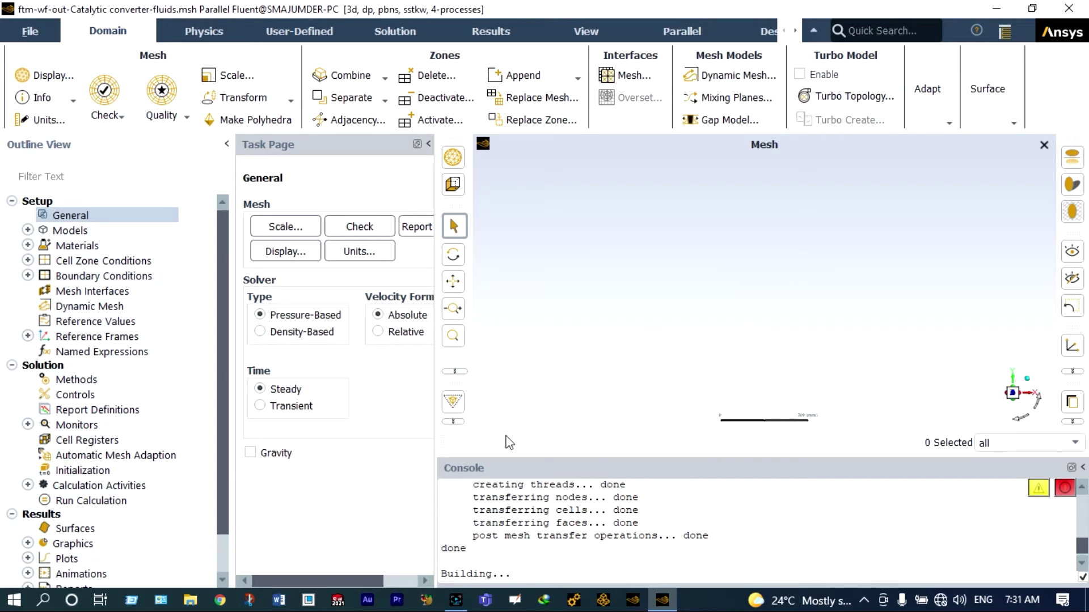
Step: Enable gravity with a Y gravitational acceleration of -9.81 m/s²
left_click(250, 454)
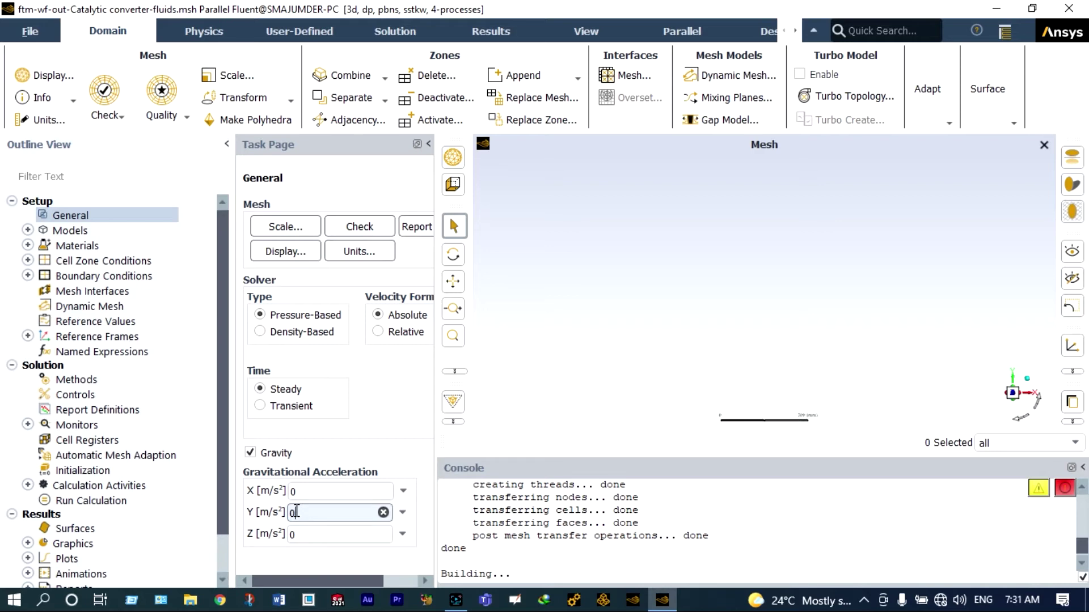
left_click(295, 512)
key("BackSpace")
type("-9.81")
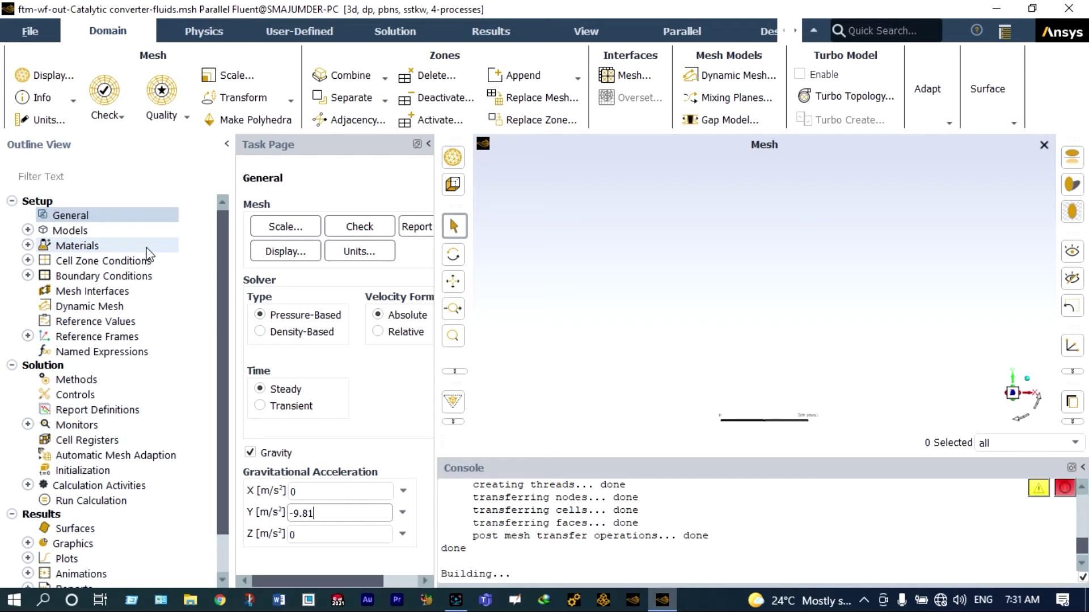
Step: Turn on the energy equation in the physics models
left_click(27, 230)
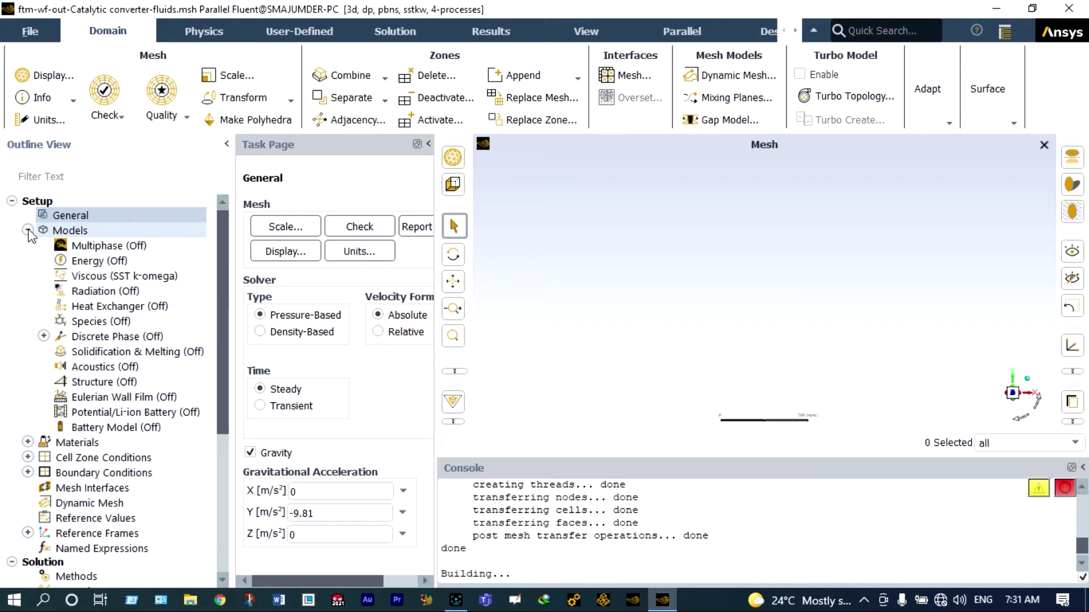
left_click(102, 263)
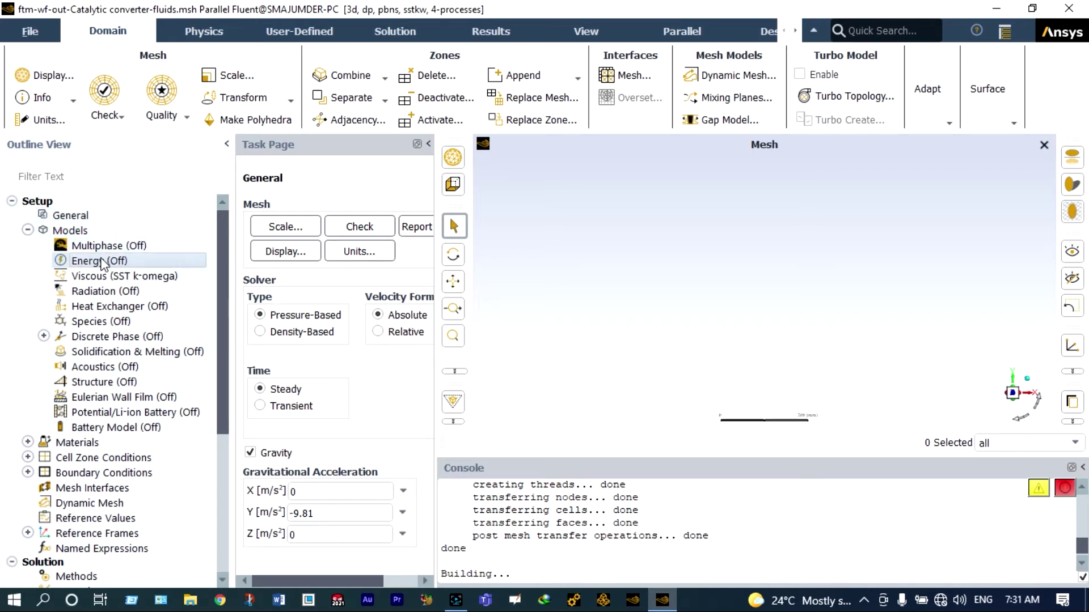
double_click(102, 263)
left_click(258, 353)
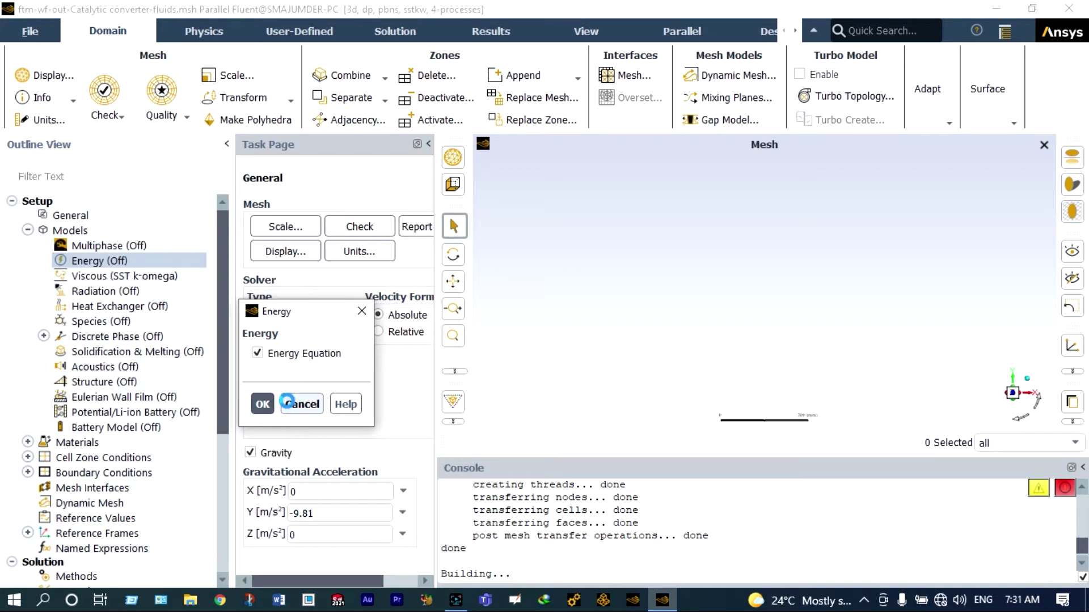
left_click(262, 403)
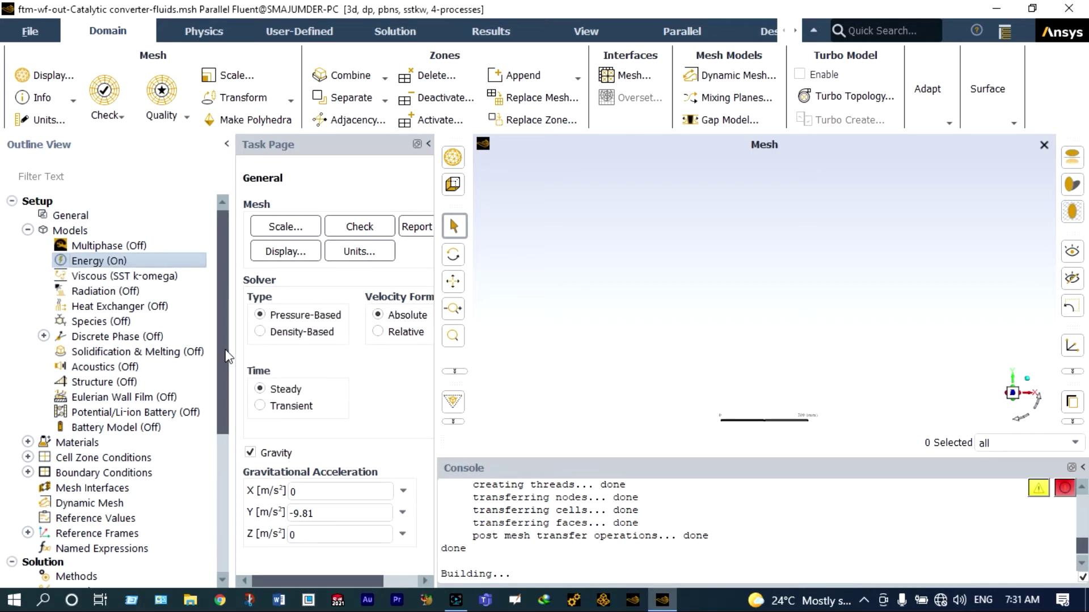
Step: Change the viscous model to Realizable k-epsilon with Scalable Wall Functions
left_click(169, 279)
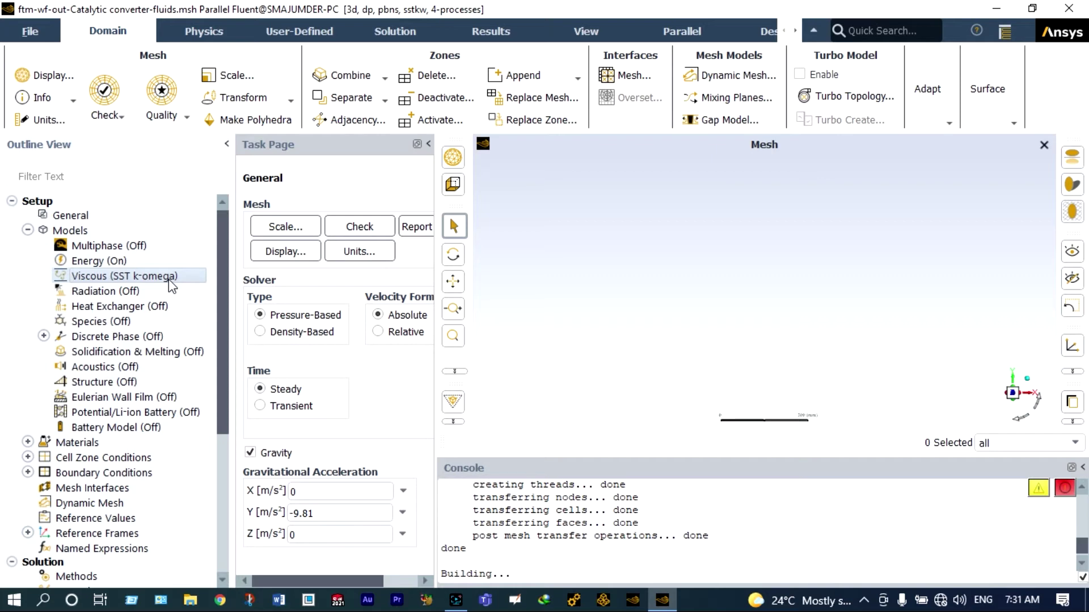
double_click(169, 279)
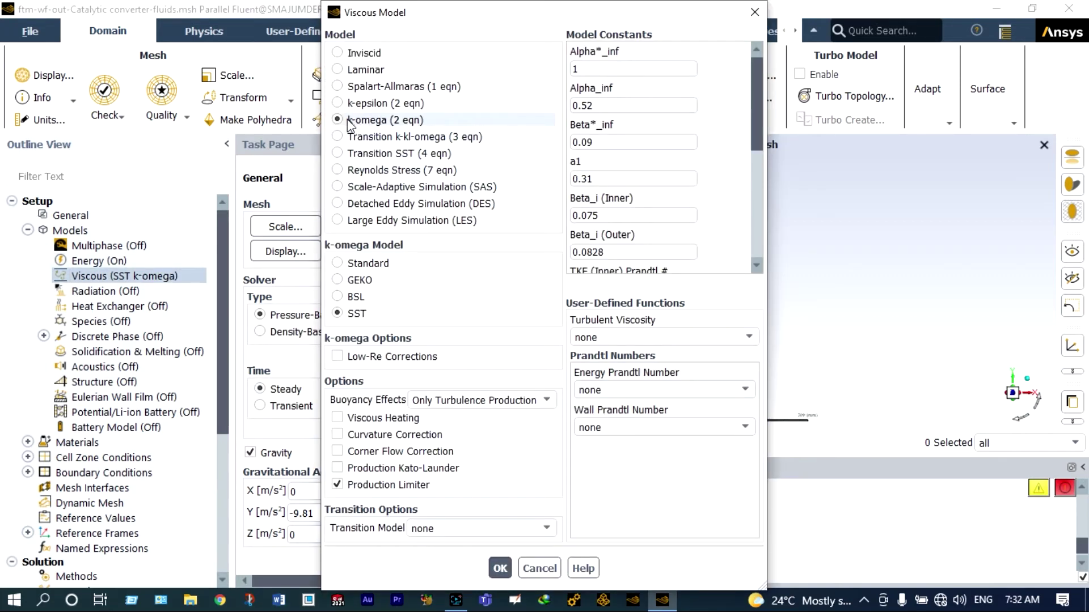
left_click(338, 103)
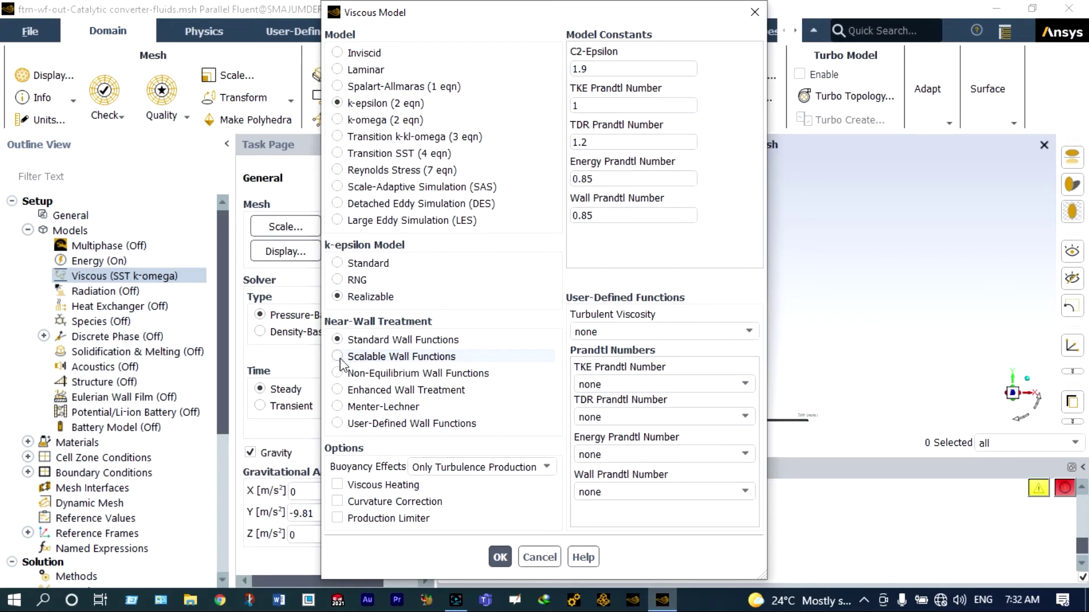
left_click(339, 359)
key("Return")
left_click(27, 230)
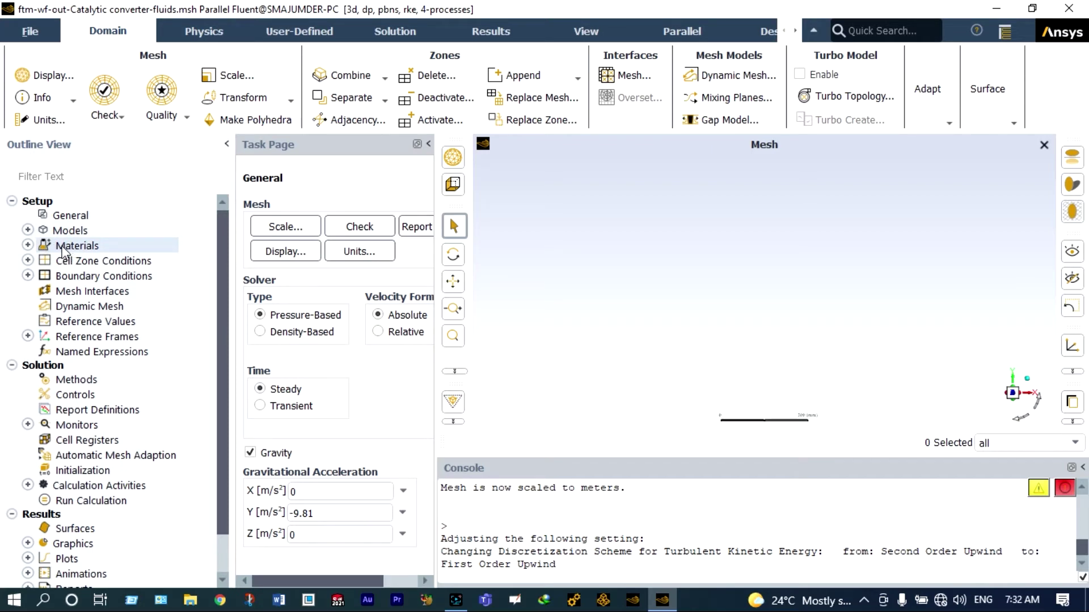
Step: Copy steel from the Fluent database into the case's solid materials
left_click(28, 245)
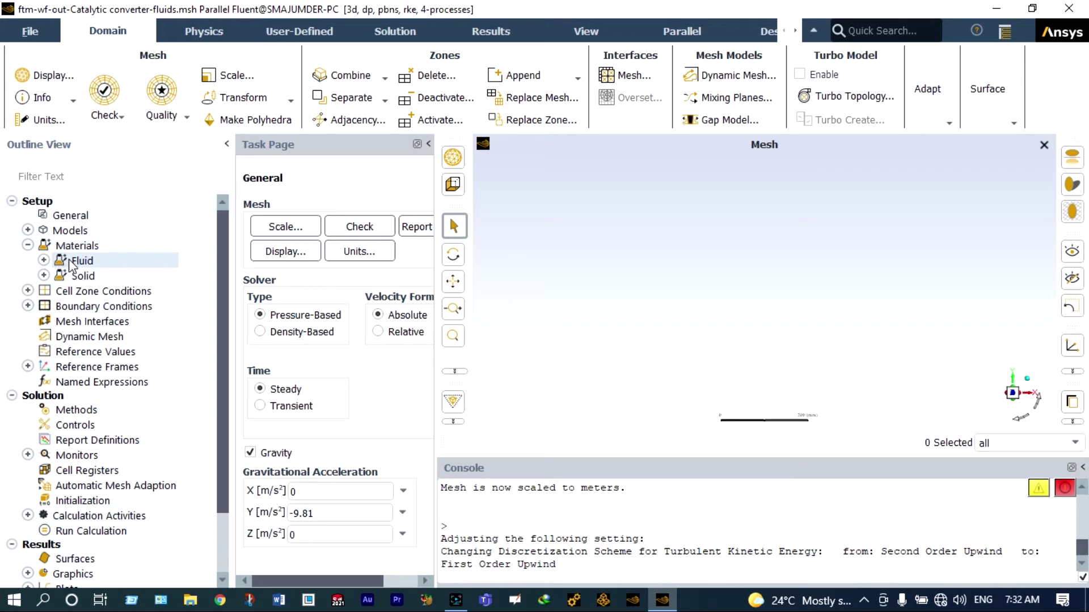
left_click(70, 265)
left_click(43, 260)
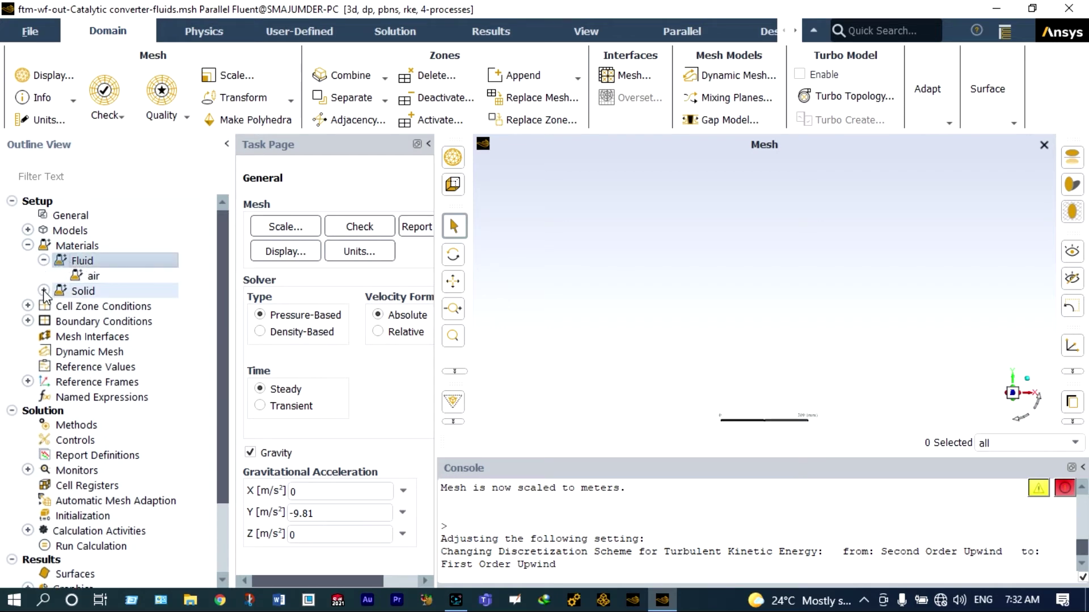
left_click(44, 291)
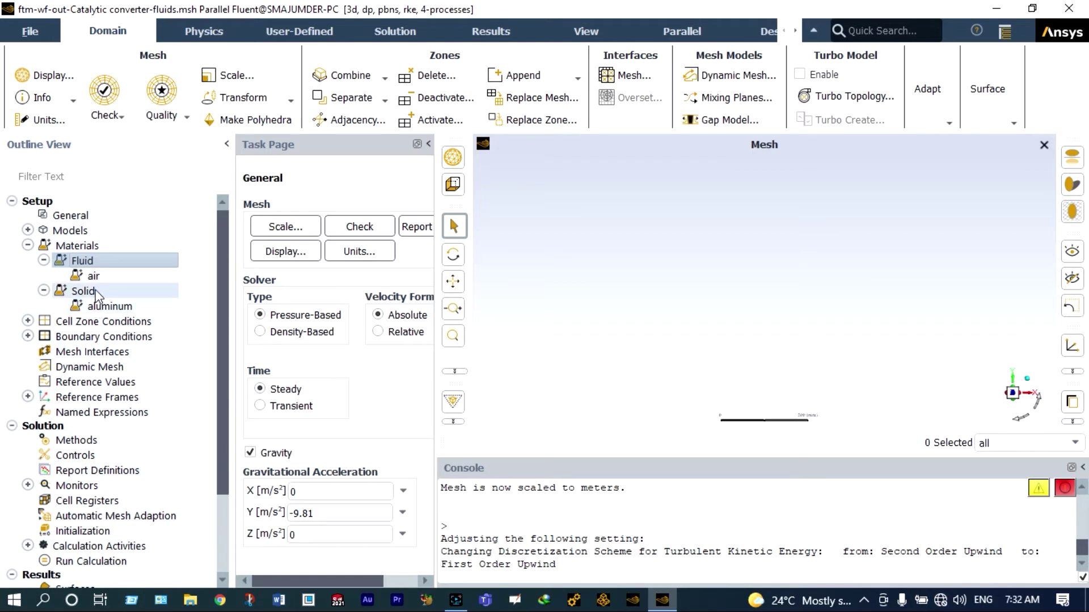
left_click(99, 309)
double_click(99, 308)
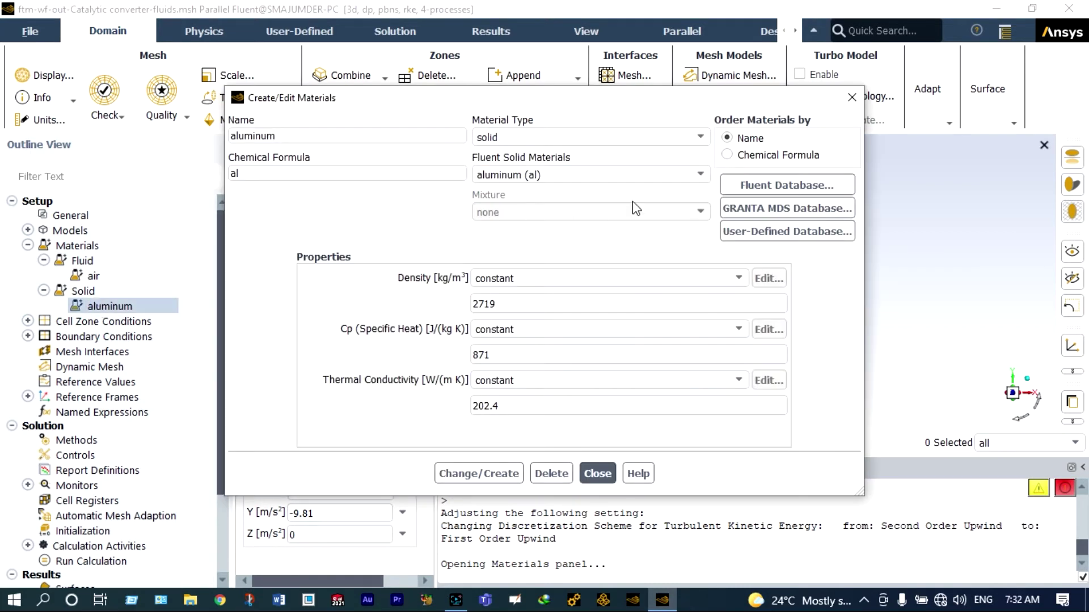
left_click(811, 186)
left_click(377, 254)
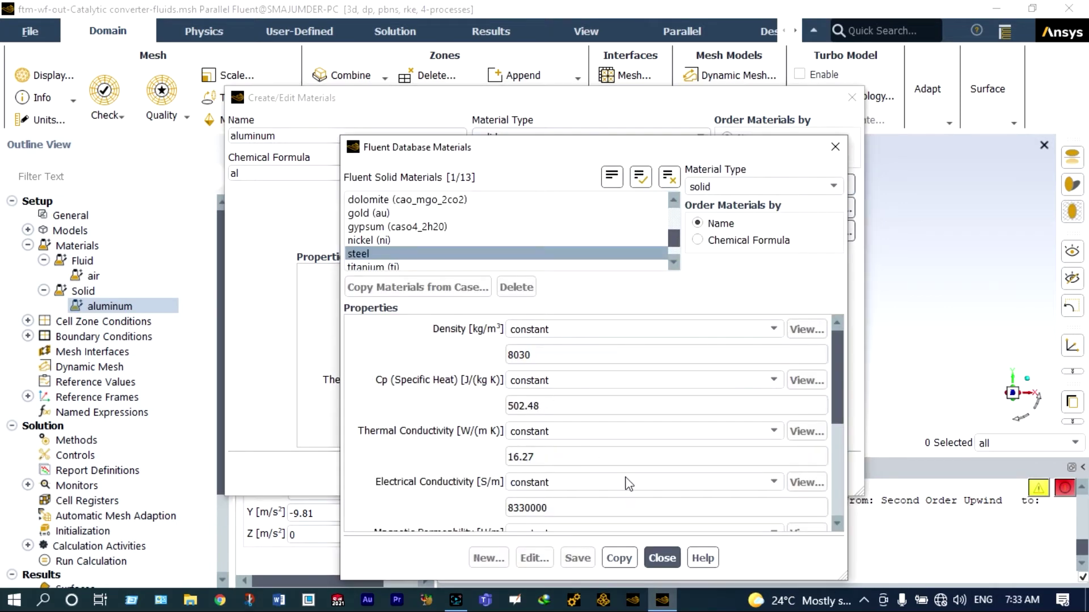
left_click(618, 559)
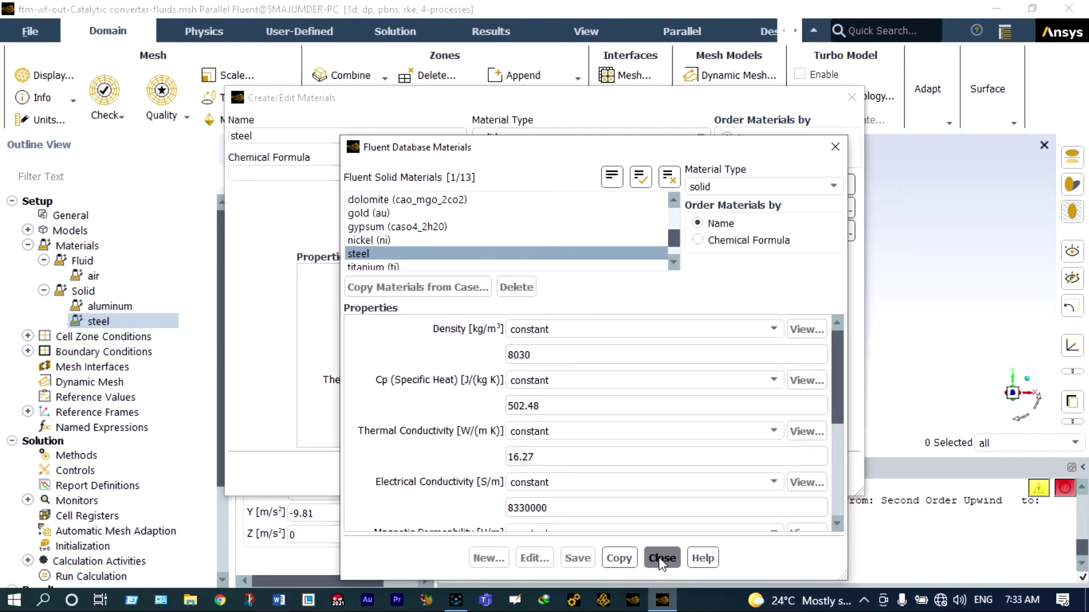
left_click(661, 558)
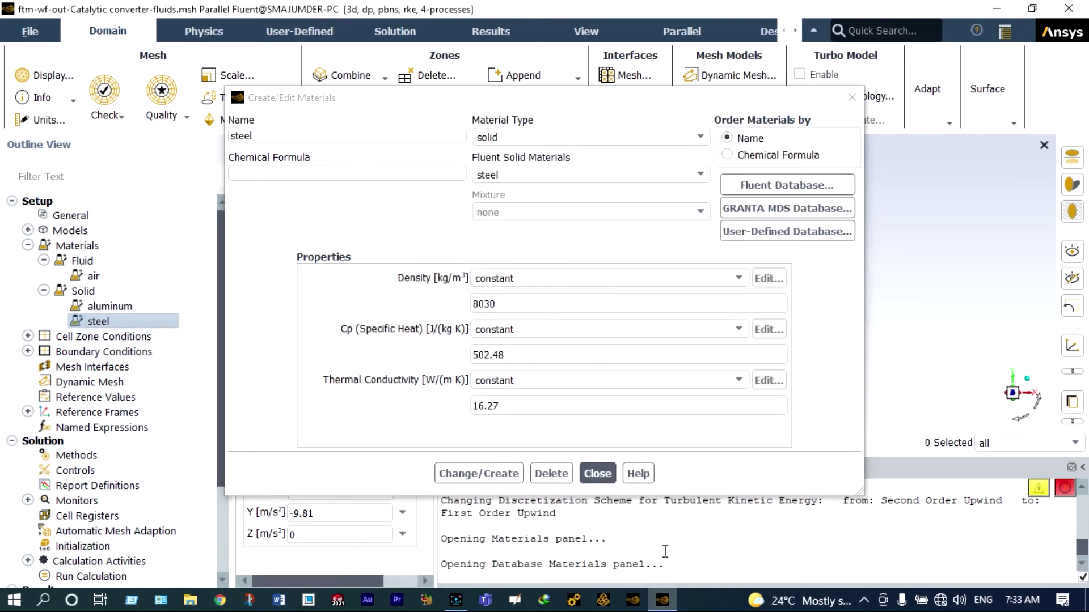
left_click(604, 474)
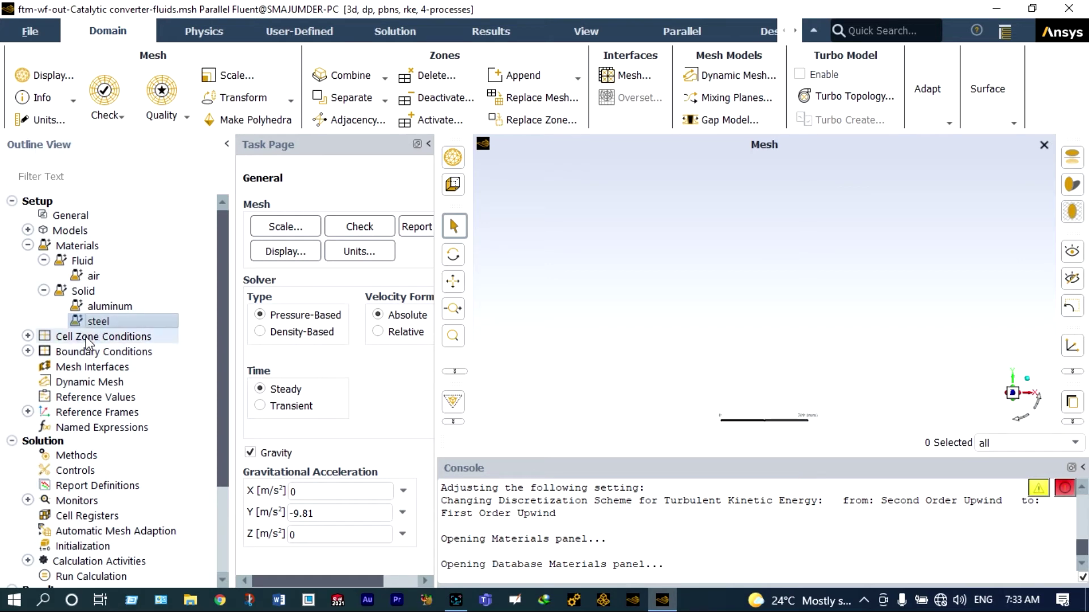
Step: Check the material assigned to the fluid-region-1 cell zone without changing its settings
left_click(27, 336)
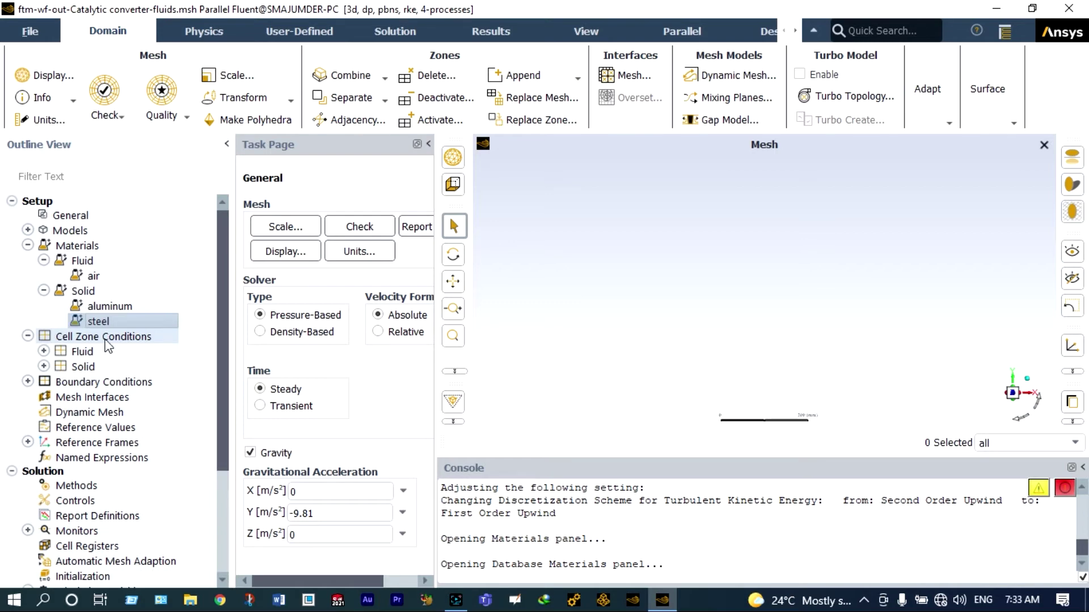
left_click(45, 352)
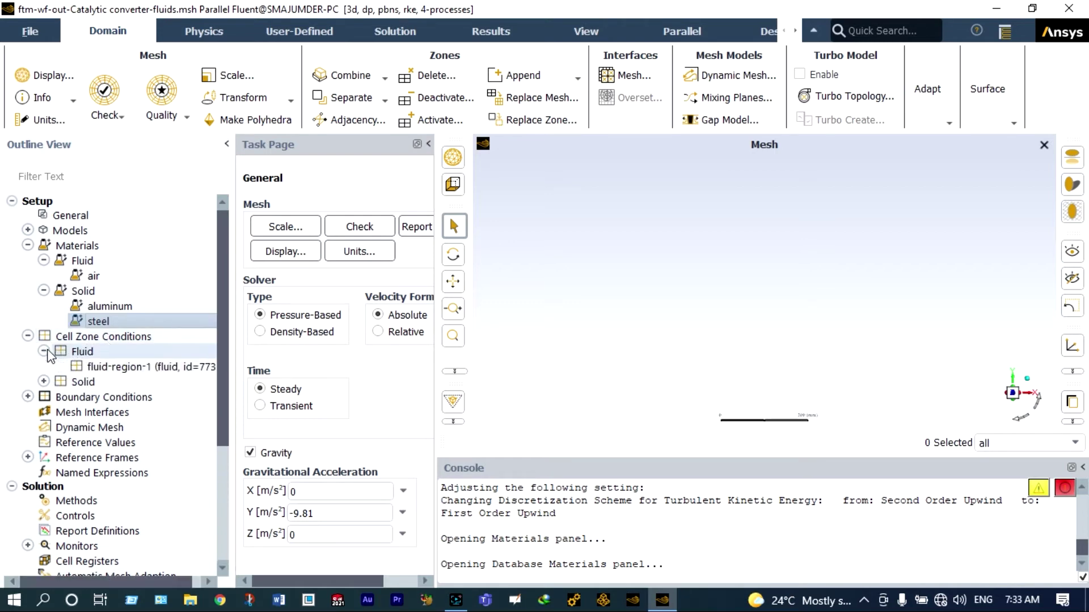
left_click(111, 368)
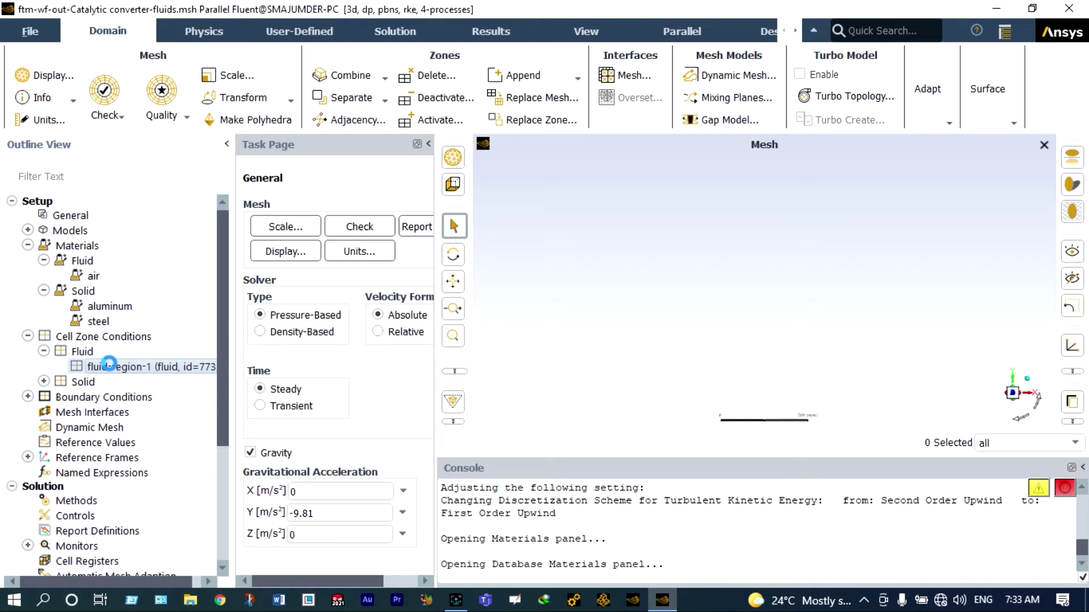
double_click(109, 365)
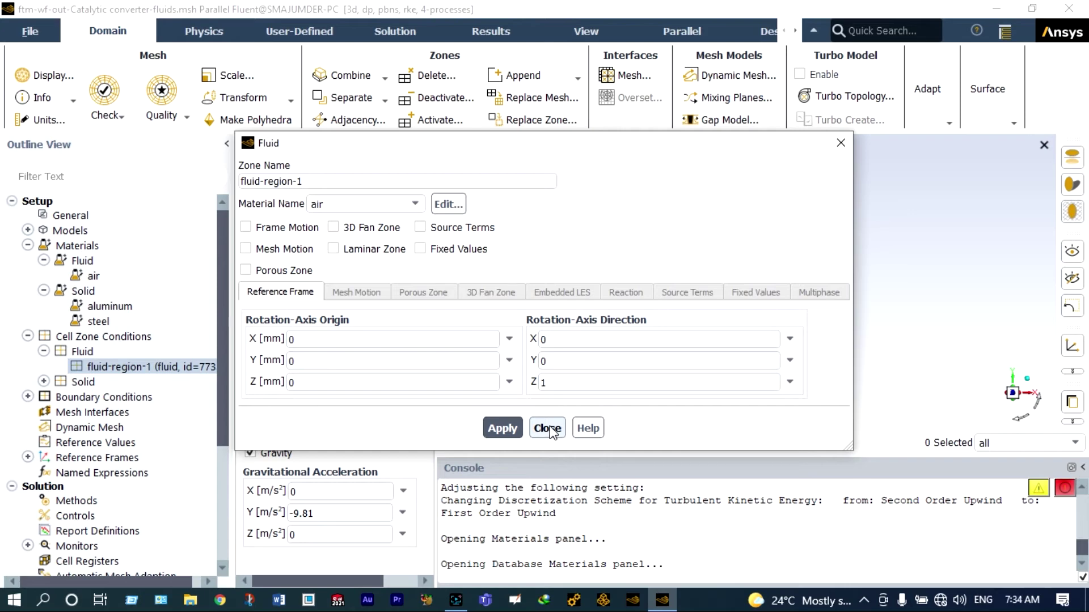
left_click(547, 428)
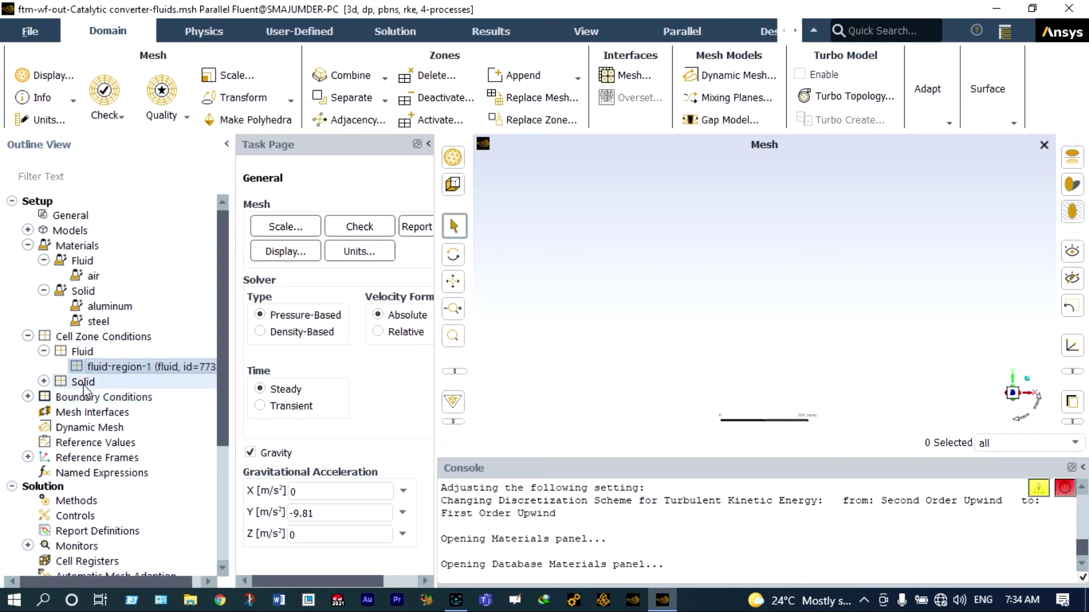
Step: Set the material of the solid cell zone component1 to steel
left_click(45, 381)
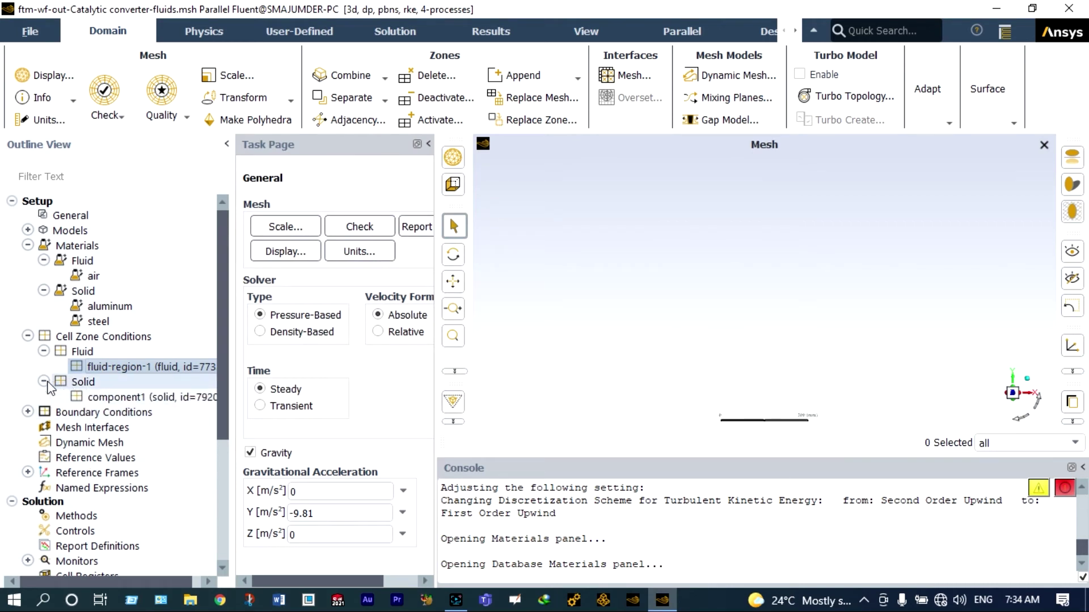
left_click(103, 395)
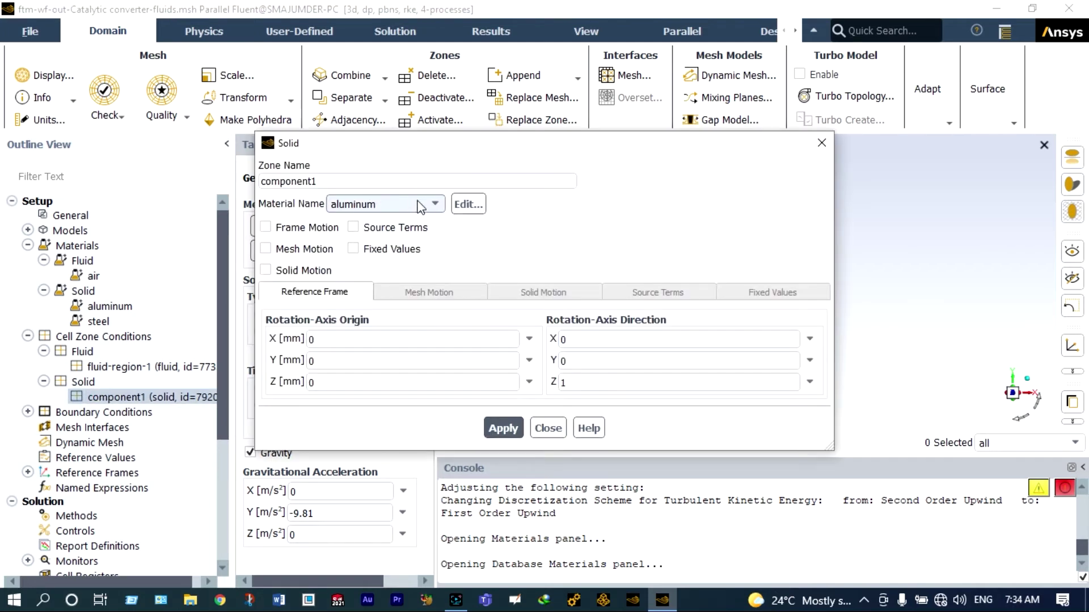
left_click(417, 206)
left_click(410, 223)
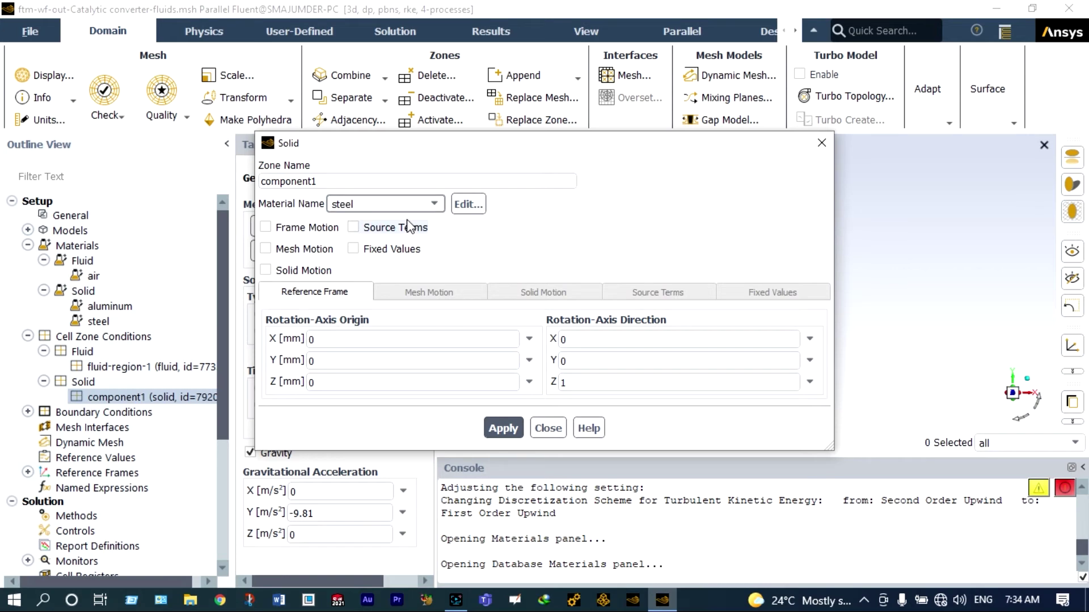
left_click(544, 429)
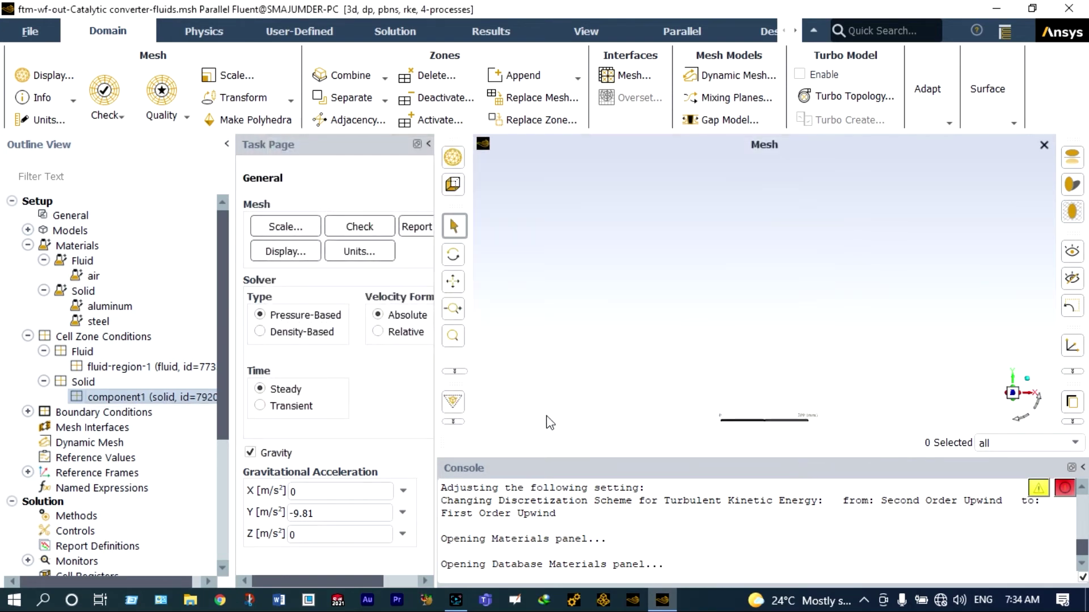
left_click(28, 336)
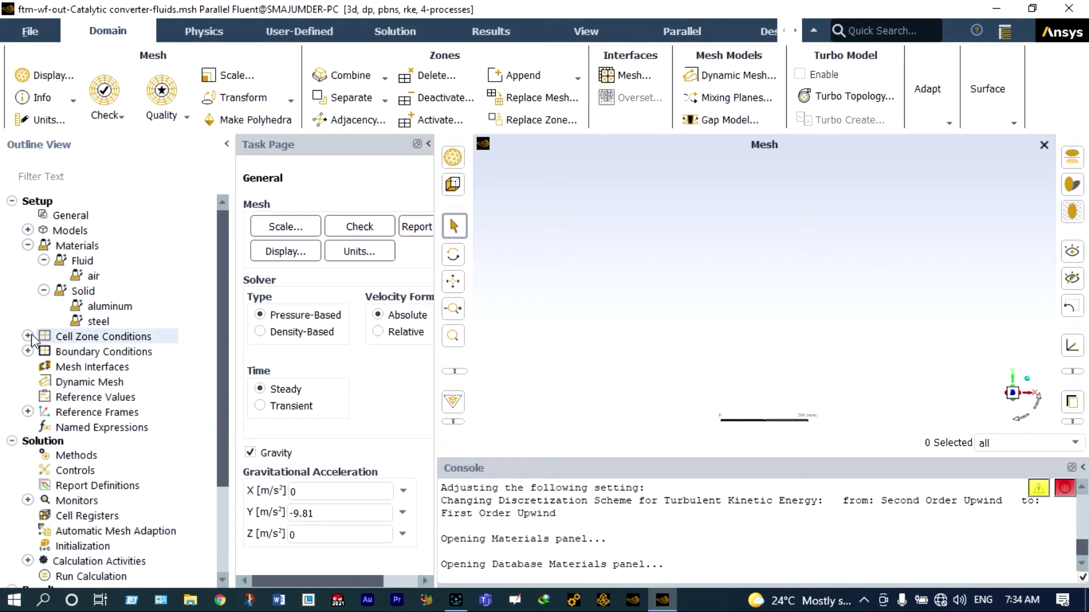
left_click(27, 246)
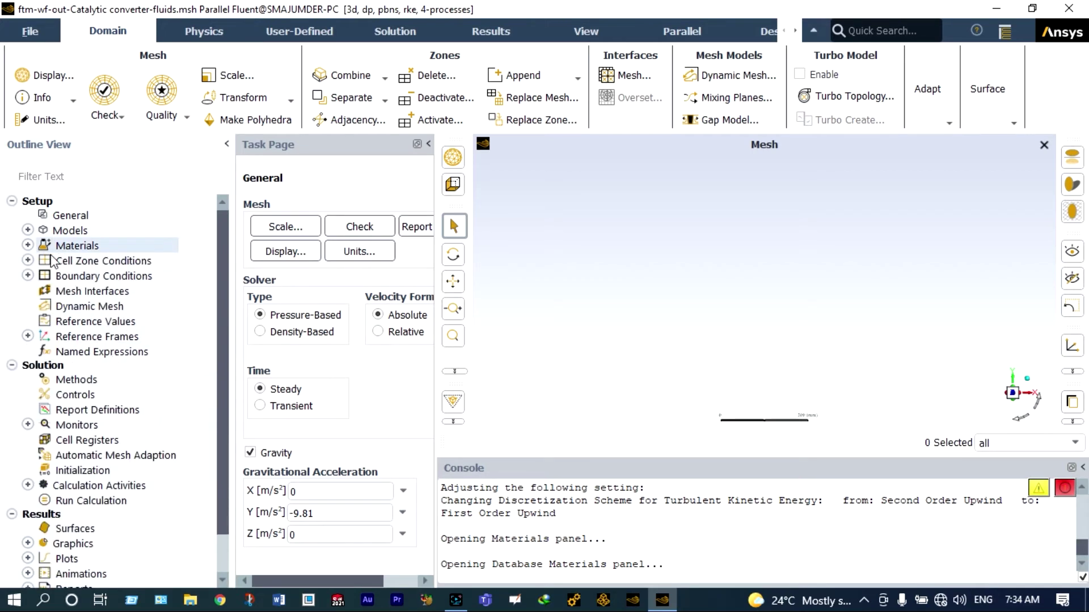
Step: Set the velocity magnitude of the velo-inlet_1 boundary to 1 m/s
left_click(28, 275)
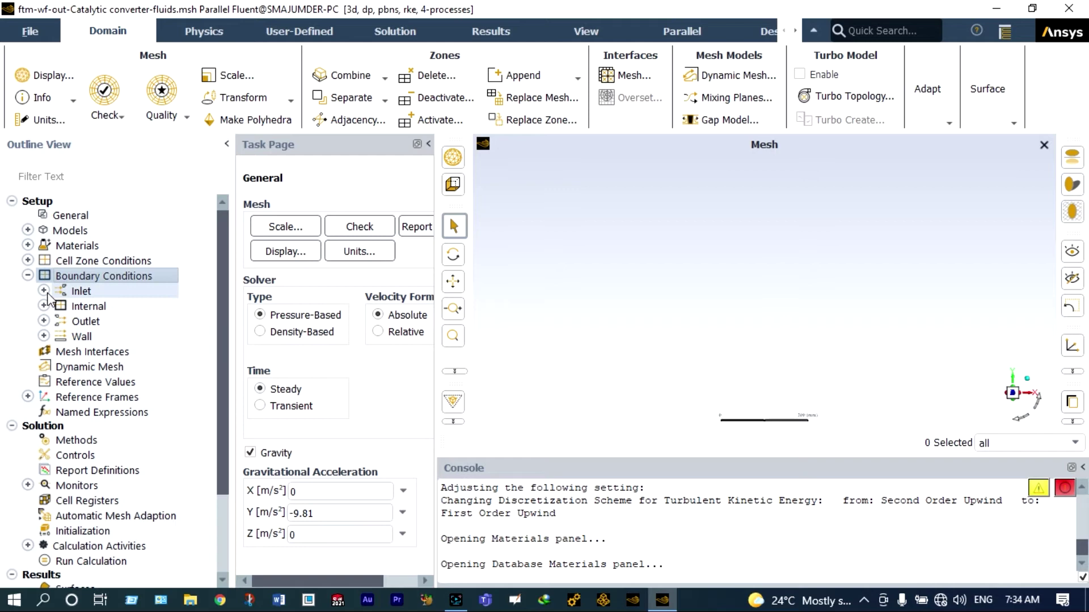
left_click(43, 291)
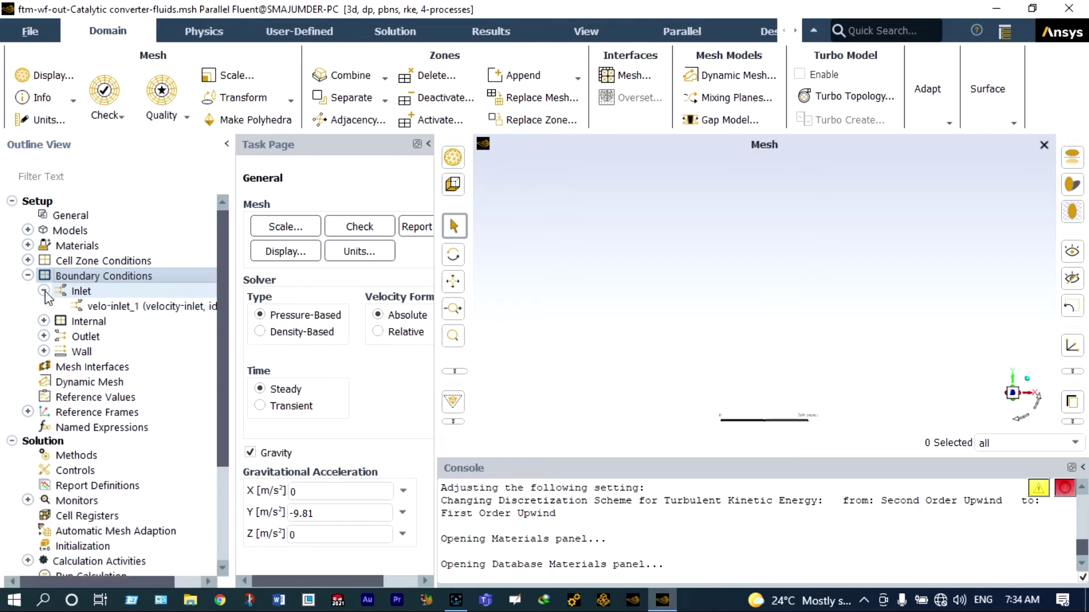
left_click(112, 306)
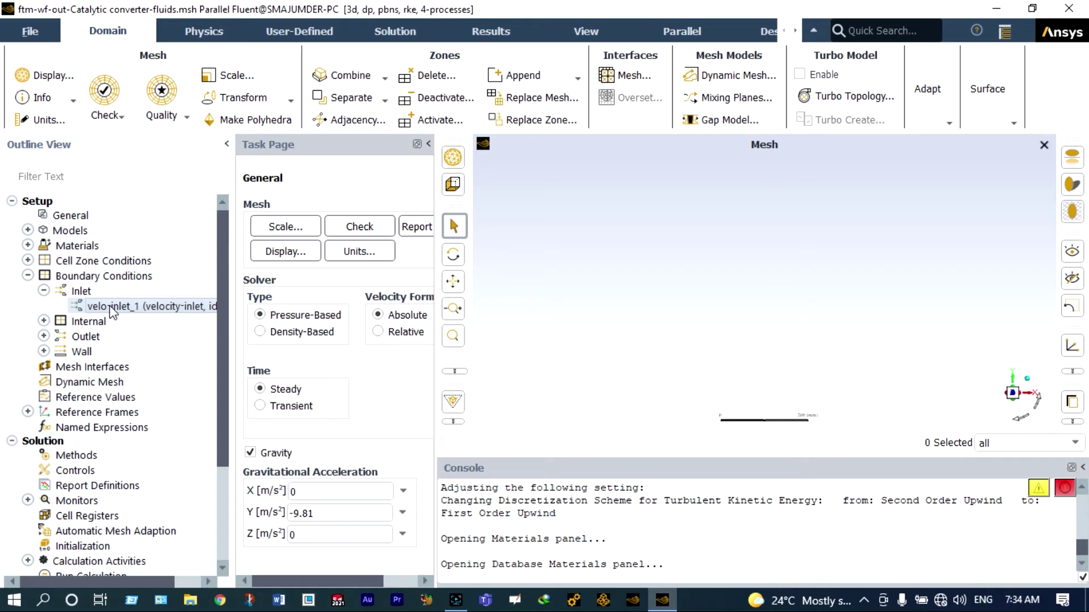
double_click(110, 306)
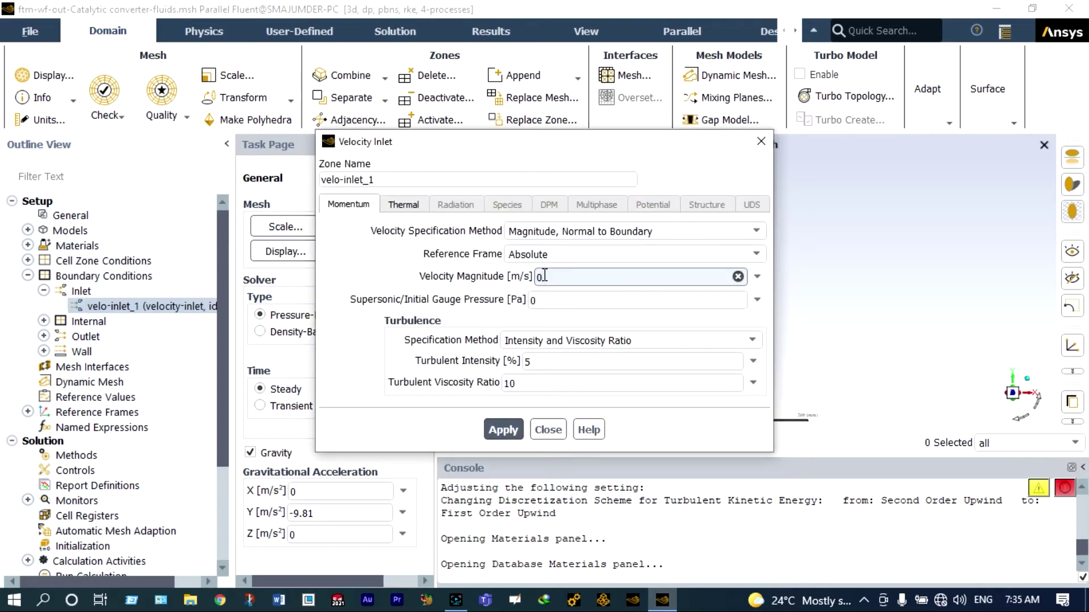
key("BackSpace")
type("1")
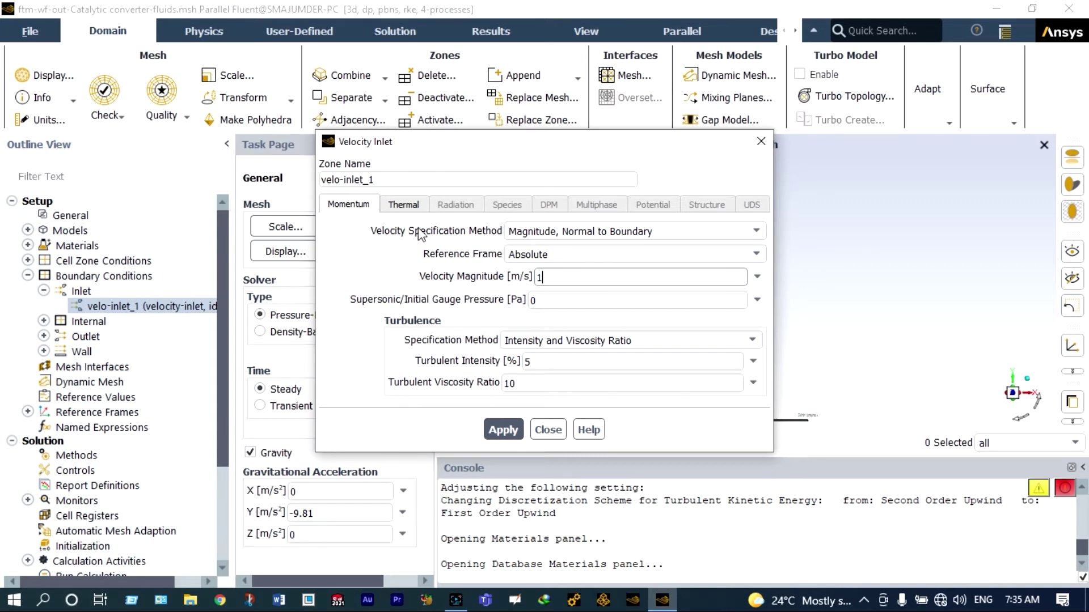
Step: Set the temperature of velo-inlet_1 to 800 °C and apply the inlet conditions
left_click(404, 205)
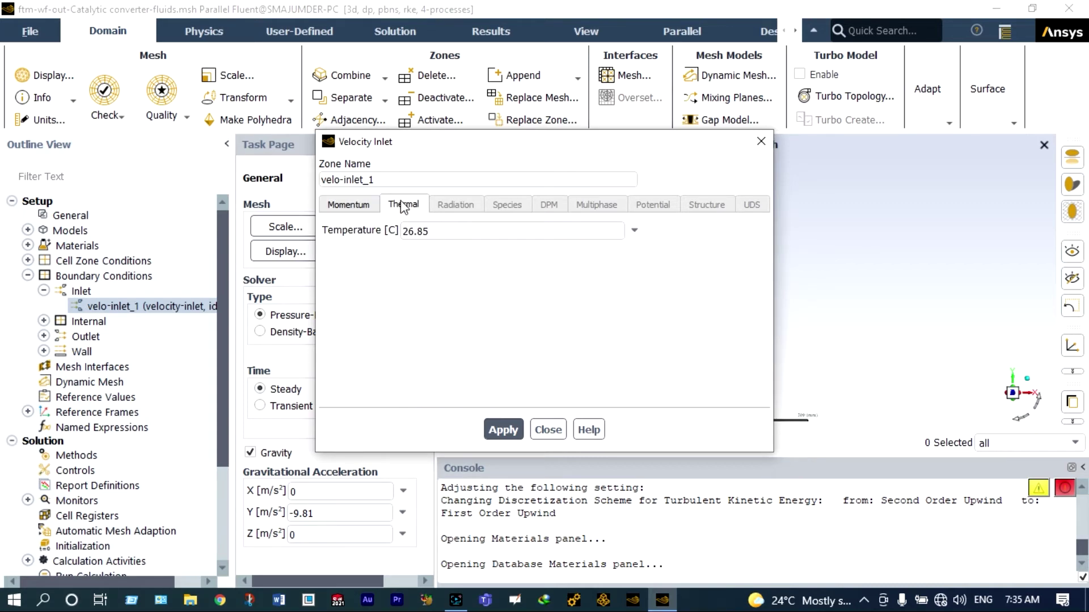
left_click(432, 230)
key("BackSpace")
key("BackSpace")
key("BackSpace")
key("BackSpace")
key("BackSpace")
type("800")
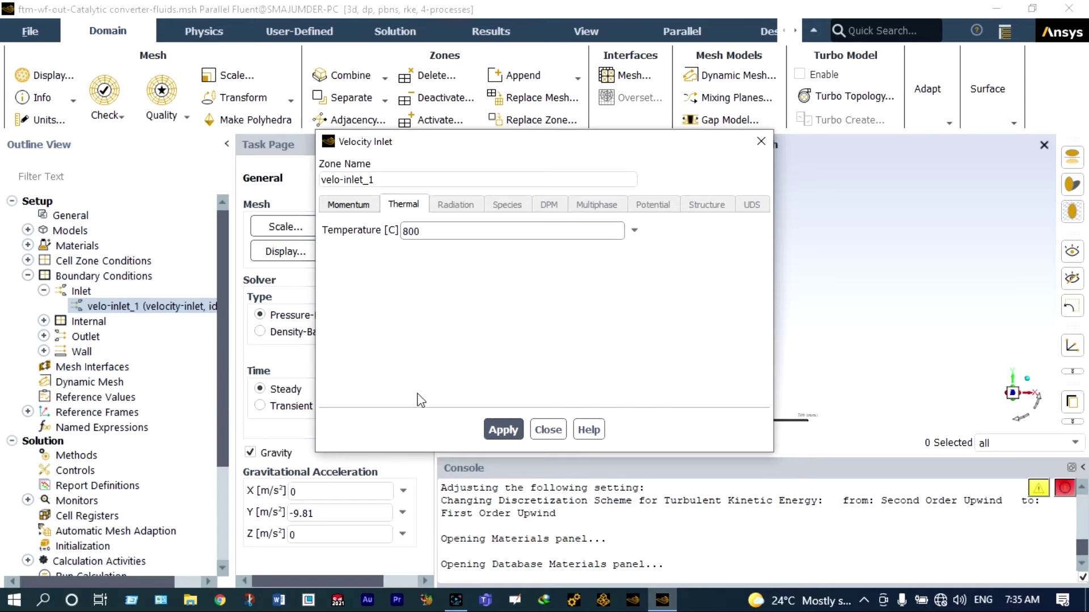
left_click(500, 430)
left_click(548, 430)
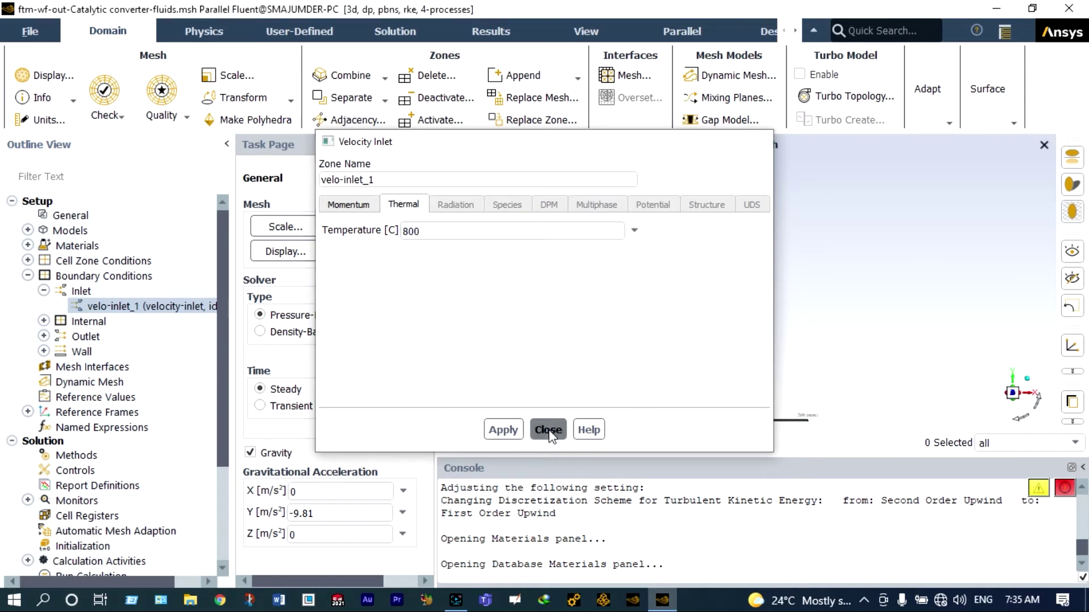
Step: Apply the existing pressure-outlet settings to the cap2 boundary
double_click(86, 337)
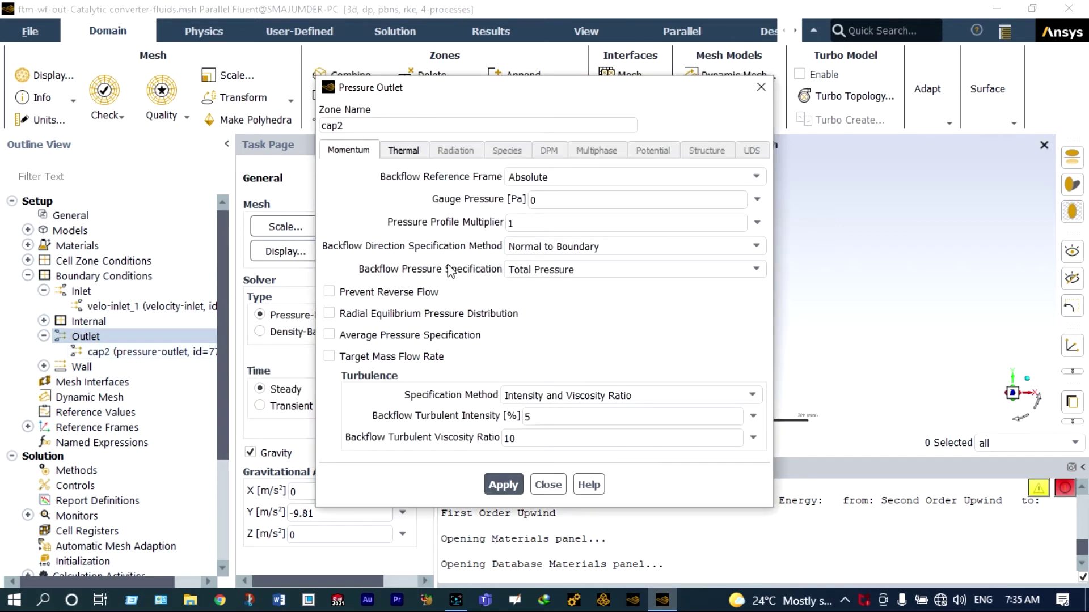
left_click(504, 484)
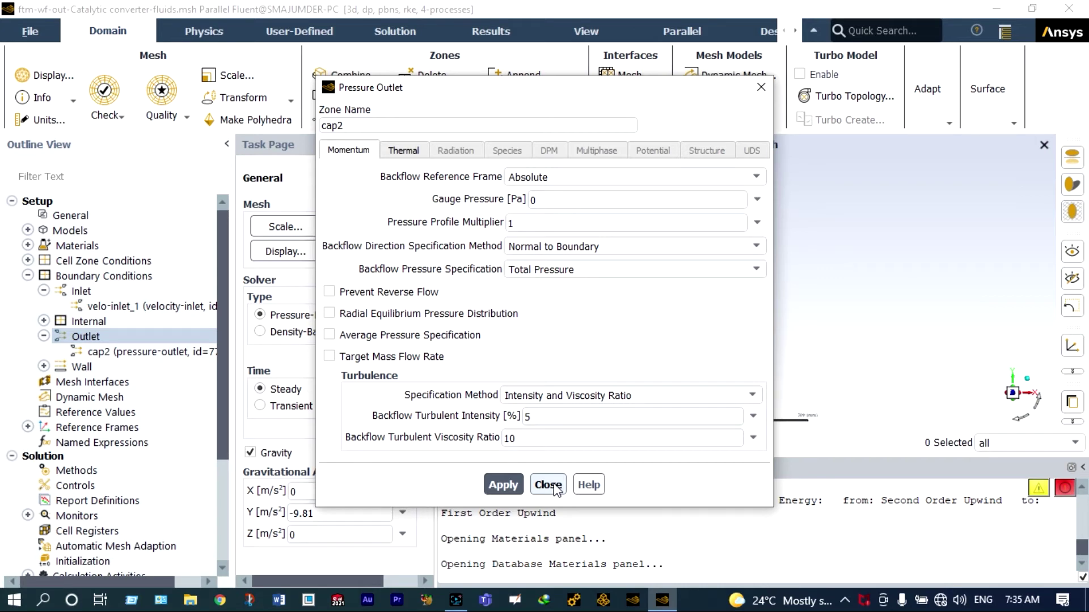
left_click(548, 485)
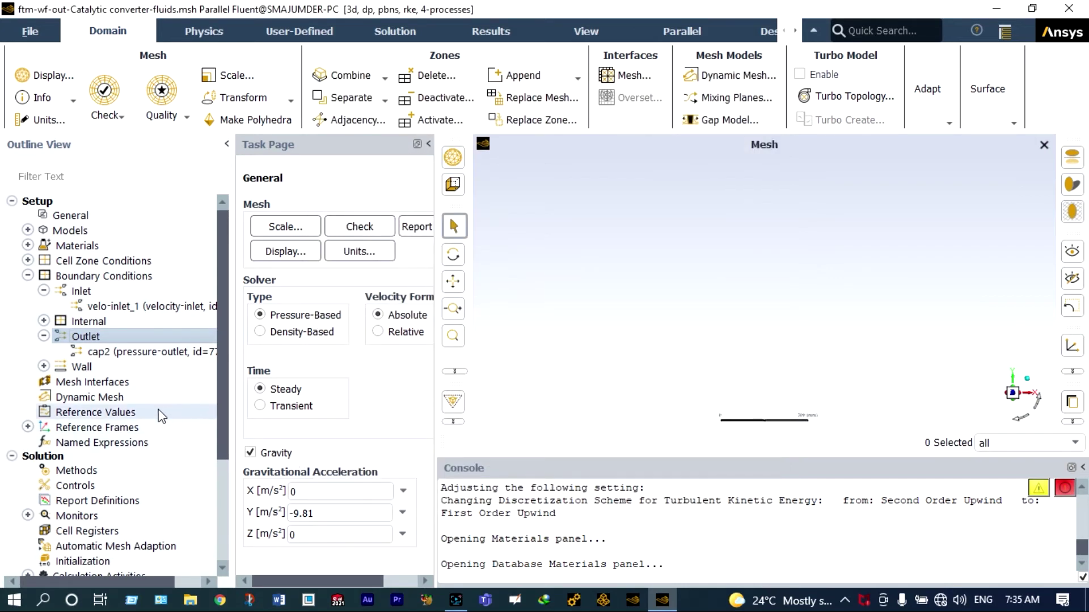
Step: Change the component1.1 wall to a convection thermal condition with steel as its material
left_click(44, 367)
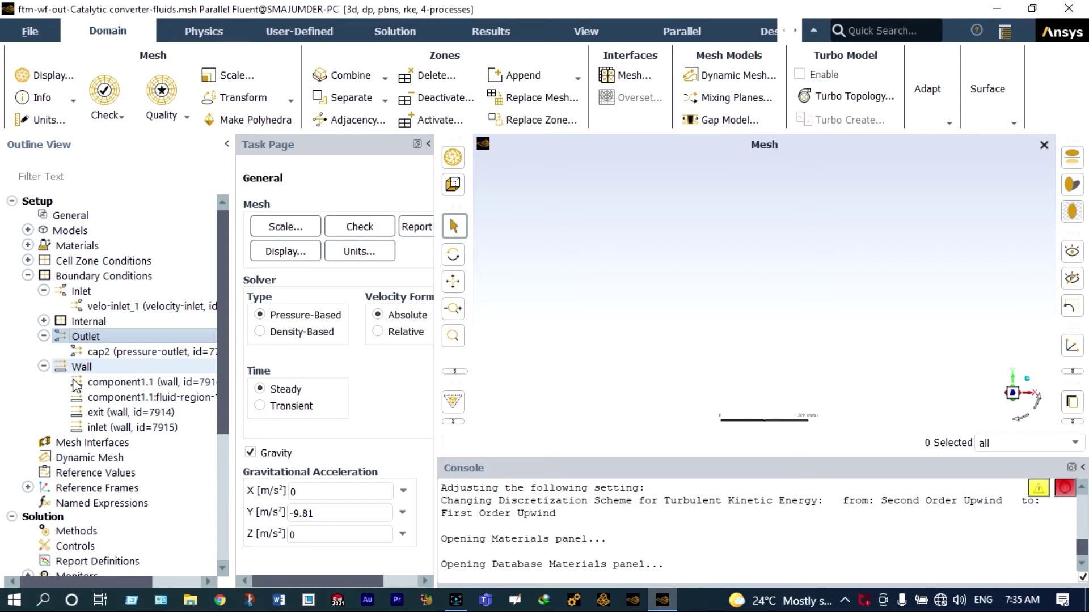
double_click(123, 383)
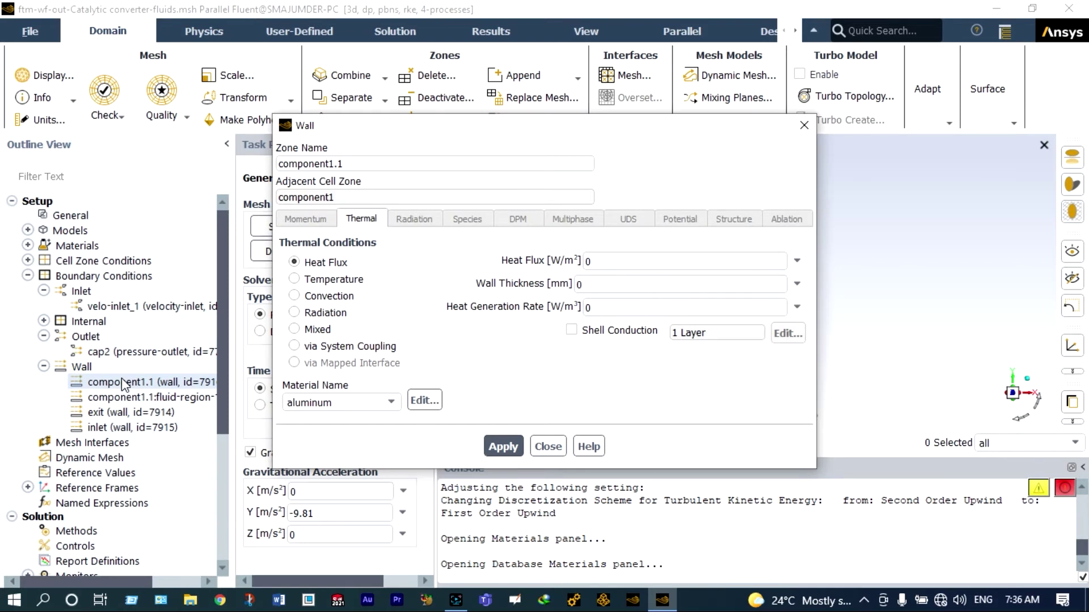
left_click(294, 295)
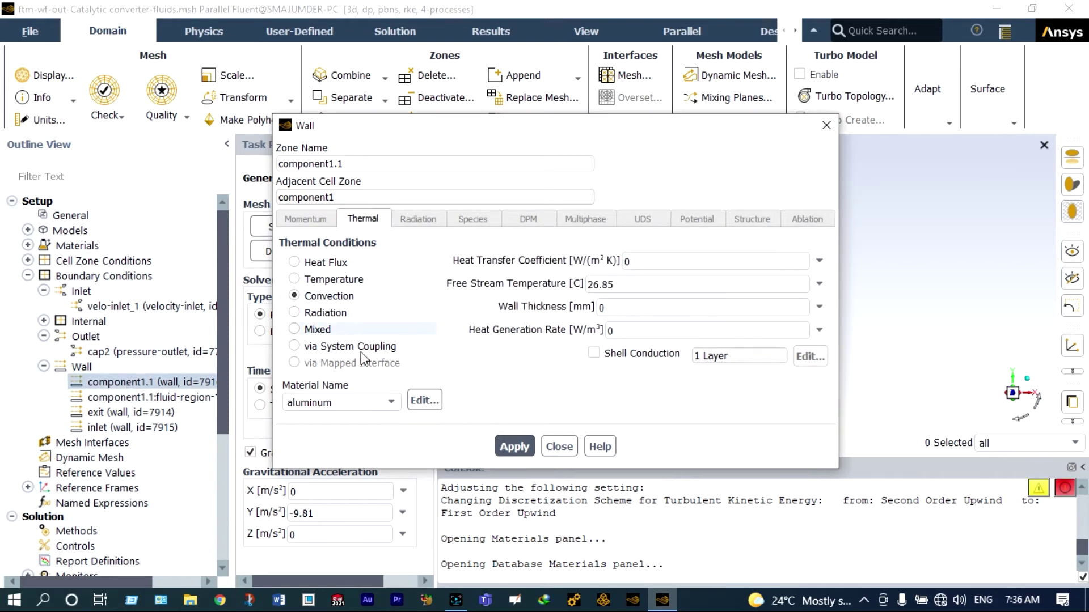
left_click(390, 403)
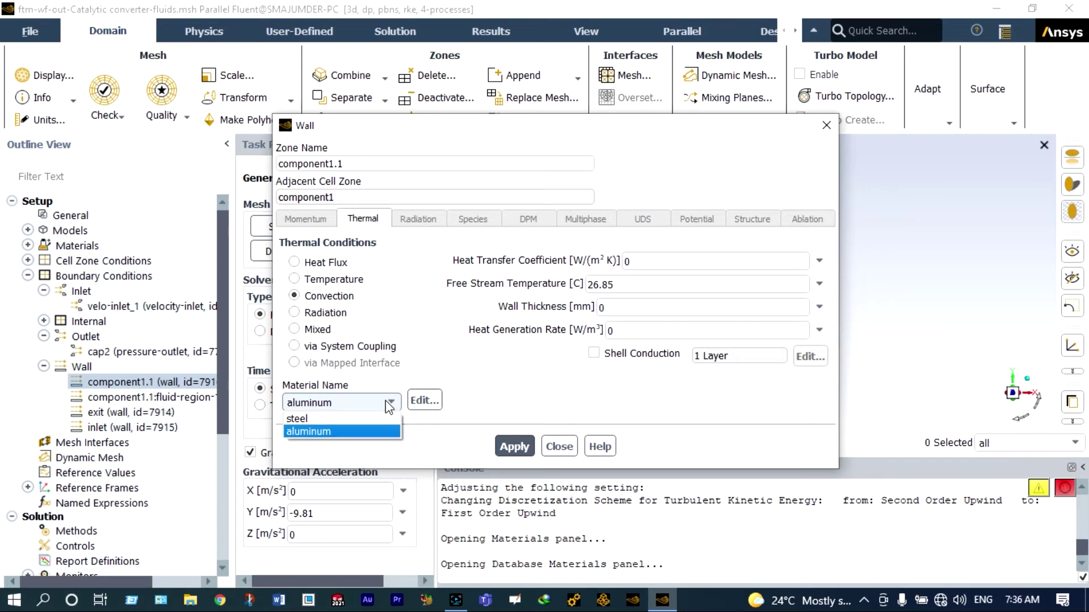
left_click(360, 419)
Step: Give the component1.1 wall a heat transfer coefficient of 120 W/(m² K), free stream temperature of 600 °C and wall thickness of 0.01 mm
left_click(637, 257)
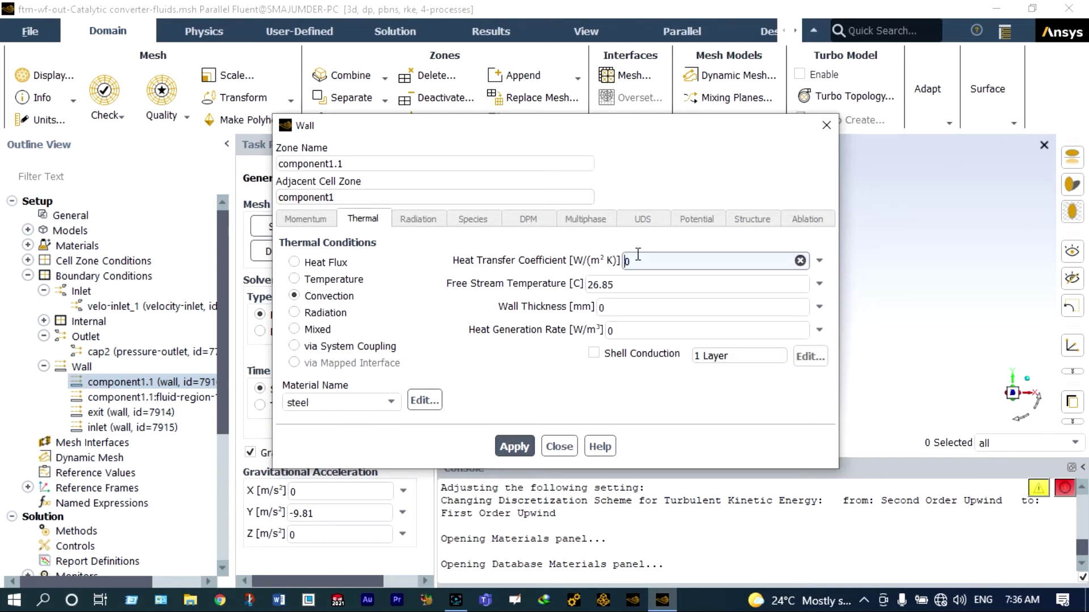
type("12")
double_click(620, 285)
type("40")
key("BackSpace")
key("BackSpace")
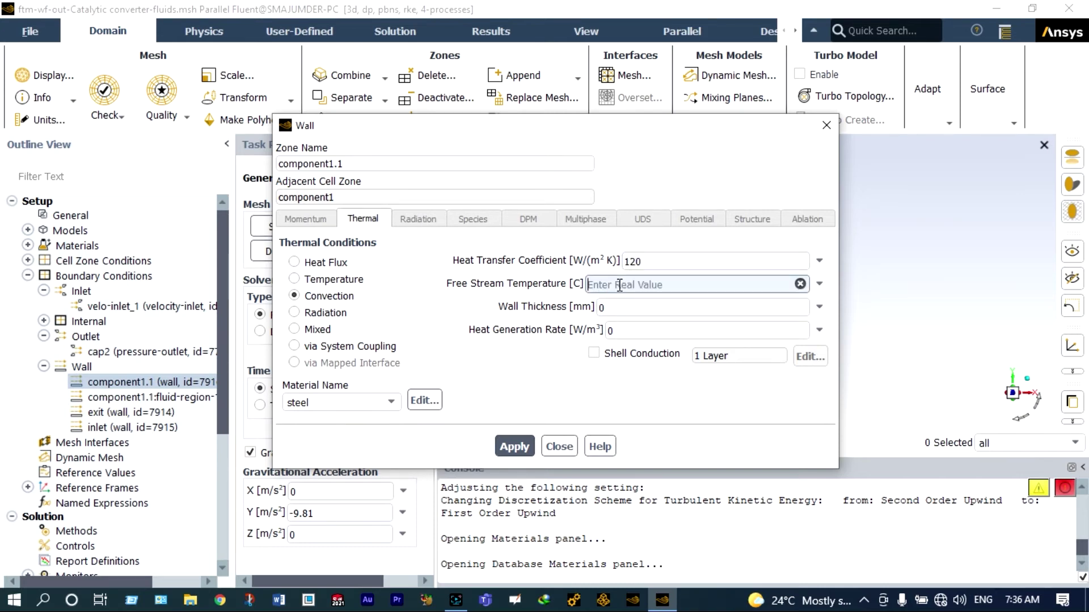
type("600")
left_click(620, 305)
type(".01")
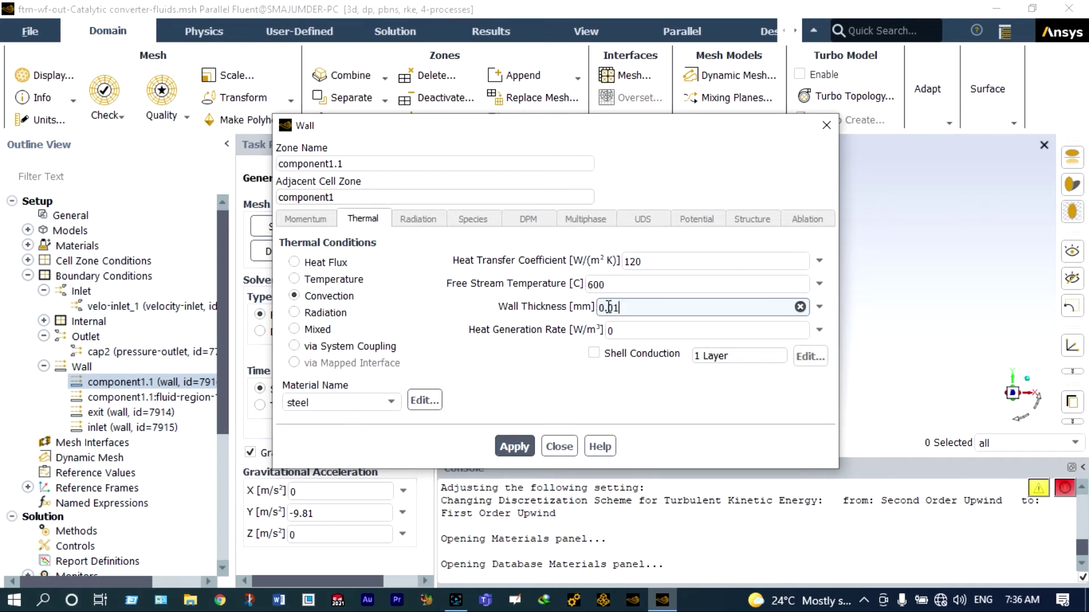
left_click(511, 446)
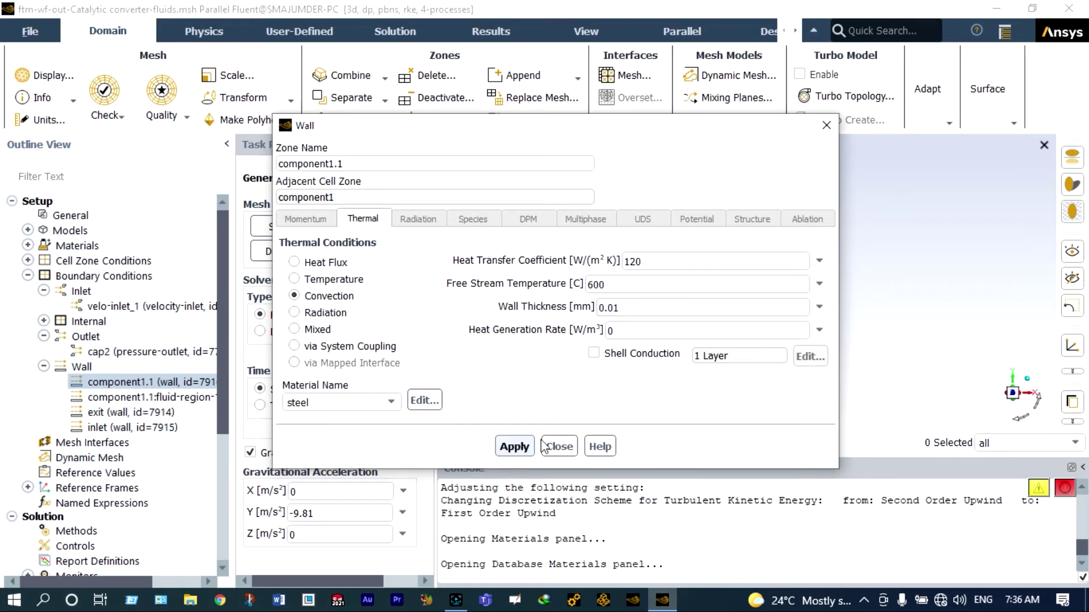
left_click(559, 446)
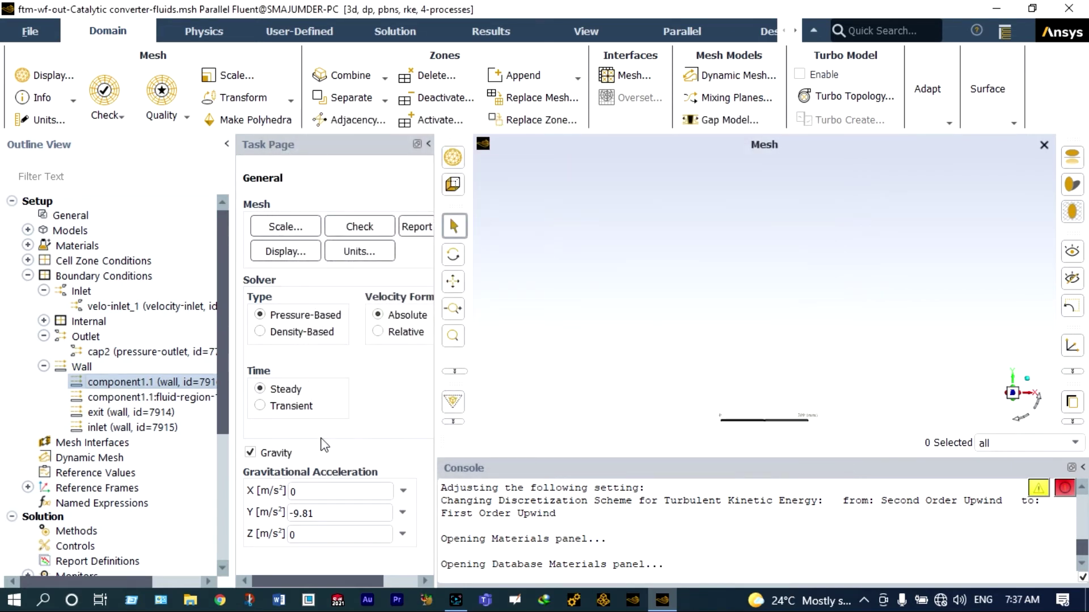
Step: Give the component1.1:fluid-region-1 wall a heat transfer coefficient of 120 W/(m² K), free stream temperature of 600 °C and thickness of 0.01 mm
left_click(150, 399)
left_click(150, 398)
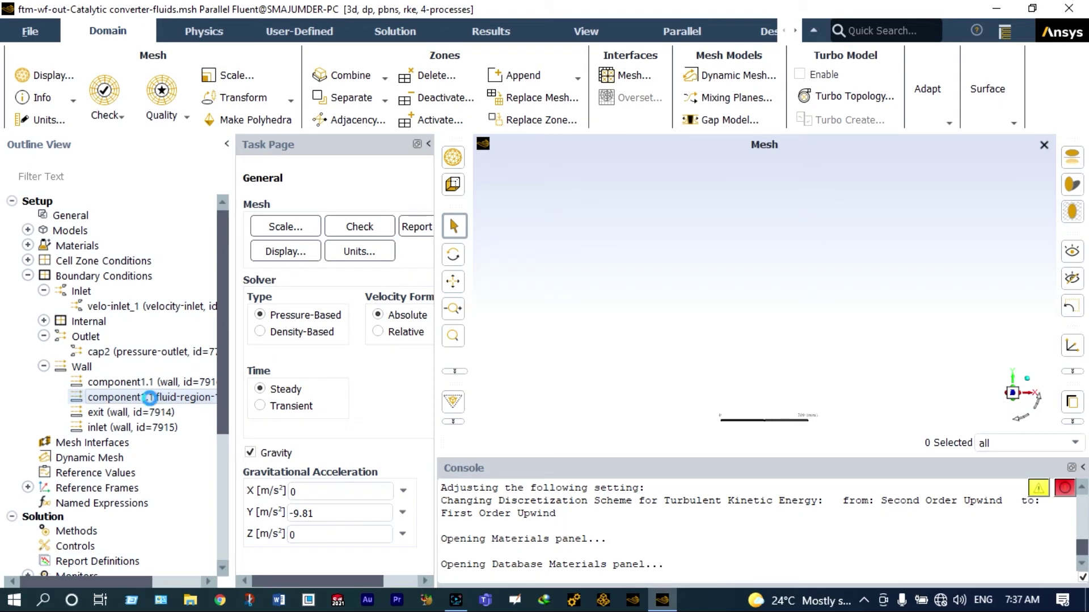
type("120")
double_click(632, 250)
type("600")
left_click(632, 272)
type(".01")
left_click(519, 486)
left_click(564, 486)
Step: Set the exit wall to convection with coefficient 120 W/(m² K), free stream temperature 600 °C and wall thickness 0.01 mm
double_click(130, 412)
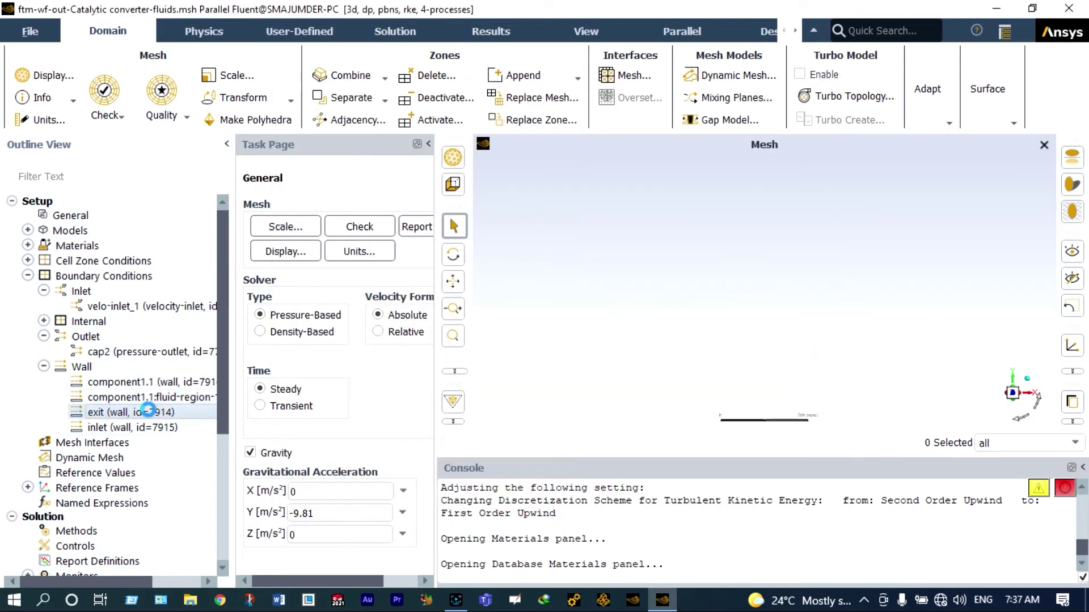
left_click(294, 295)
double_click(631, 261)
type("120")
double_click(628, 285)
key("BackSpace")
type("600")
left_click(627, 306)
type(".01")
left_click(513, 446)
left_click(559, 446)
Step: Set the inlet wall to convection with coefficient 120 W/(m² K), free stream temperature 600 °C and wall thickness 0.01 mm
double_click(174, 427)
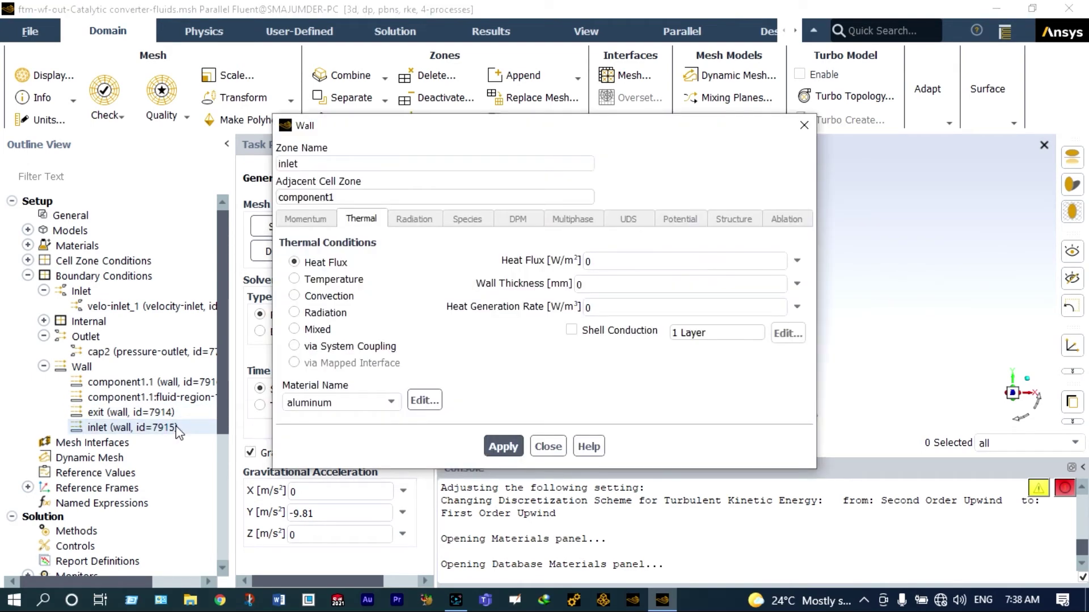
left_click(294, 296)
double_click(632, 261)
type("120")
double_click(618, 283)
type("600")
left_click(613, 308)
type(".01")
left_click(514, 447)
left_click(560, 446)
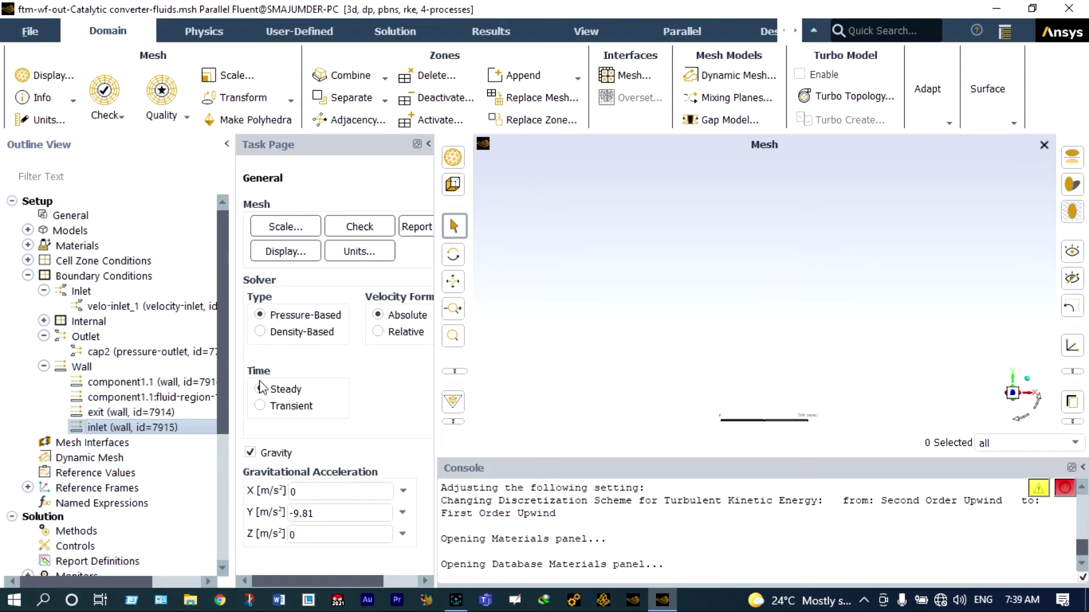
Step: Set the gradient discretization in the solution methods to Green-Gauss Node Based
left_click_drag(222, 397, 224, 448)
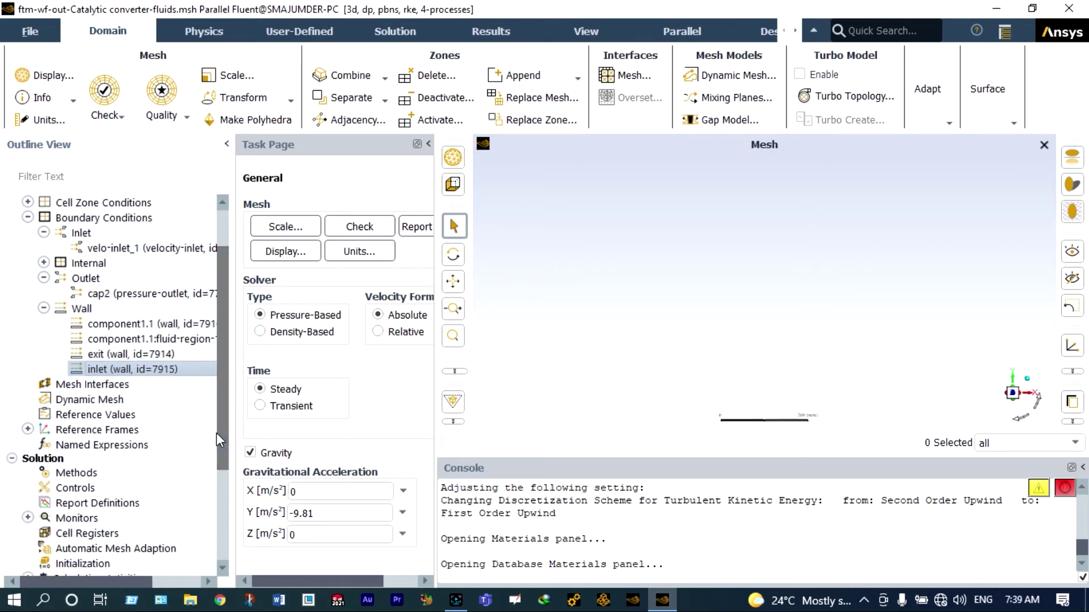
left_click(96, 476)
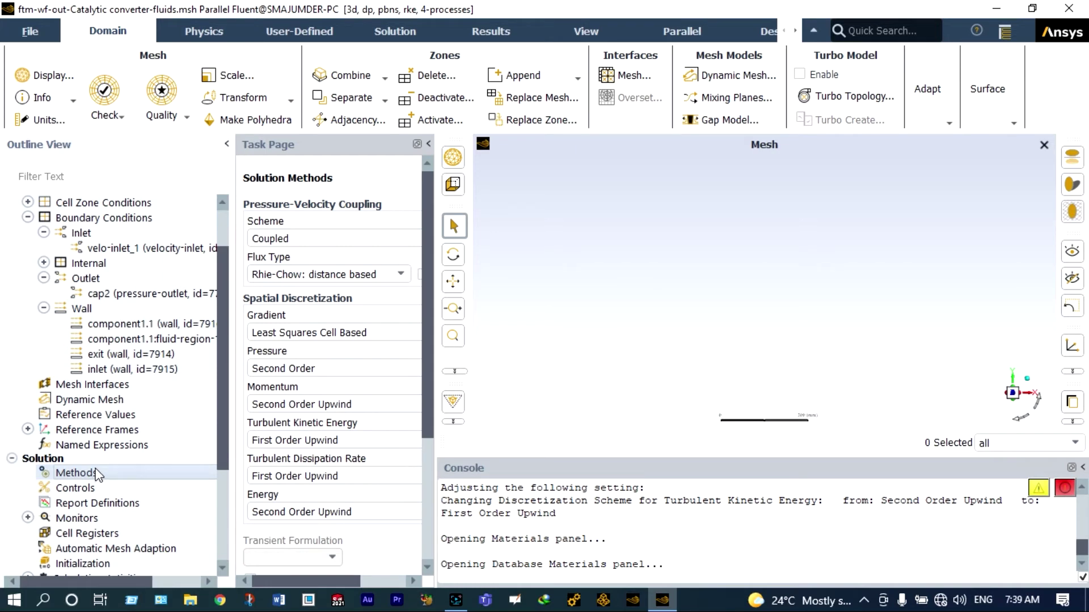
left_click(363, 333)
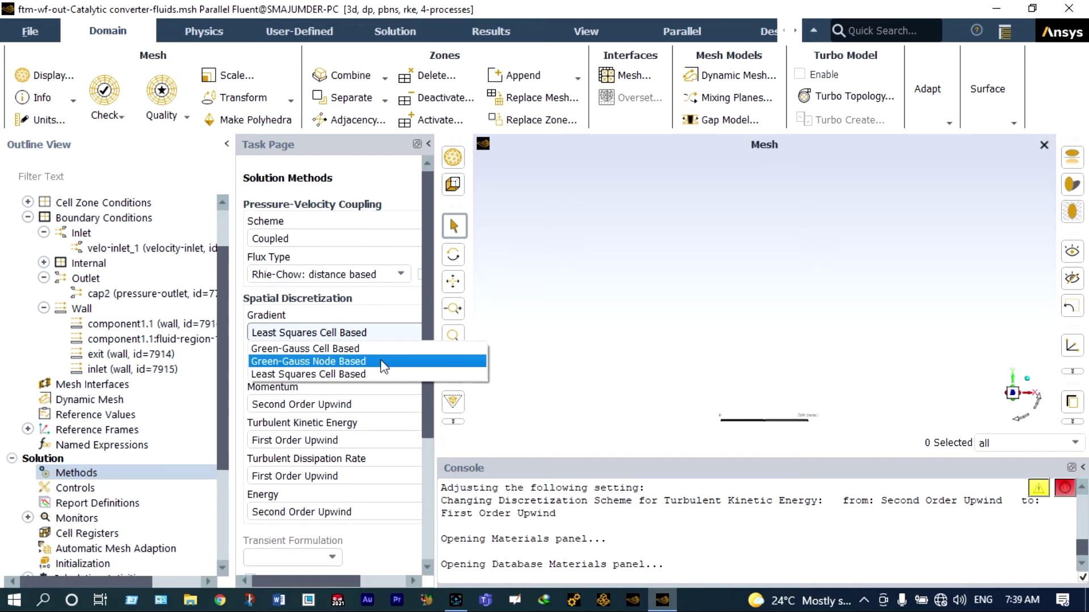
left_click(382, 364)
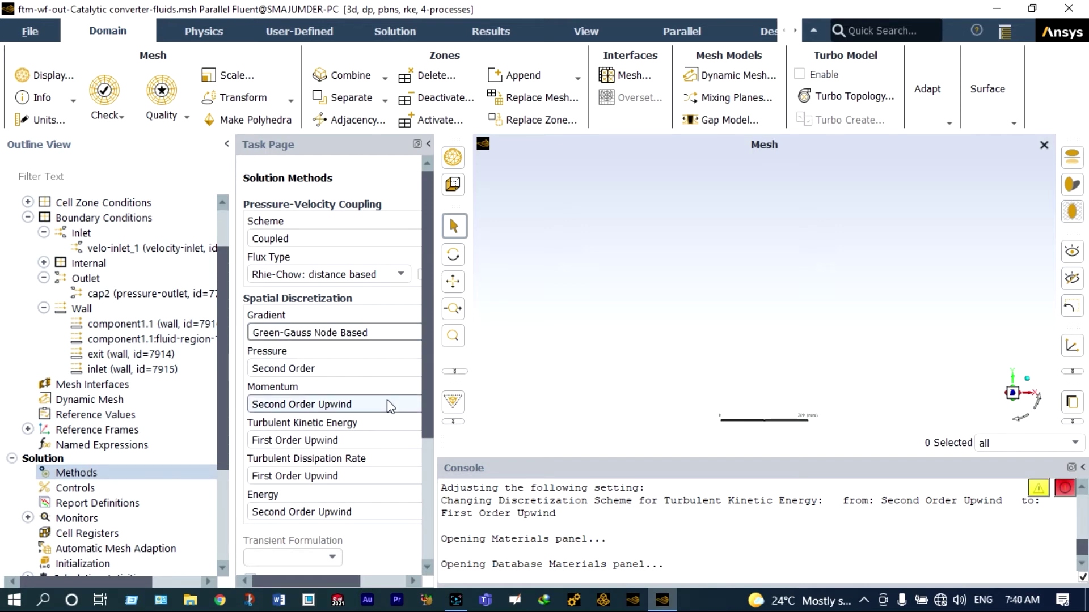
Step: Keep turbulent kinetic energy at First Order Upwind and set the turbulent dissipation rate to Second Order Upwind
left_click(387, 440)
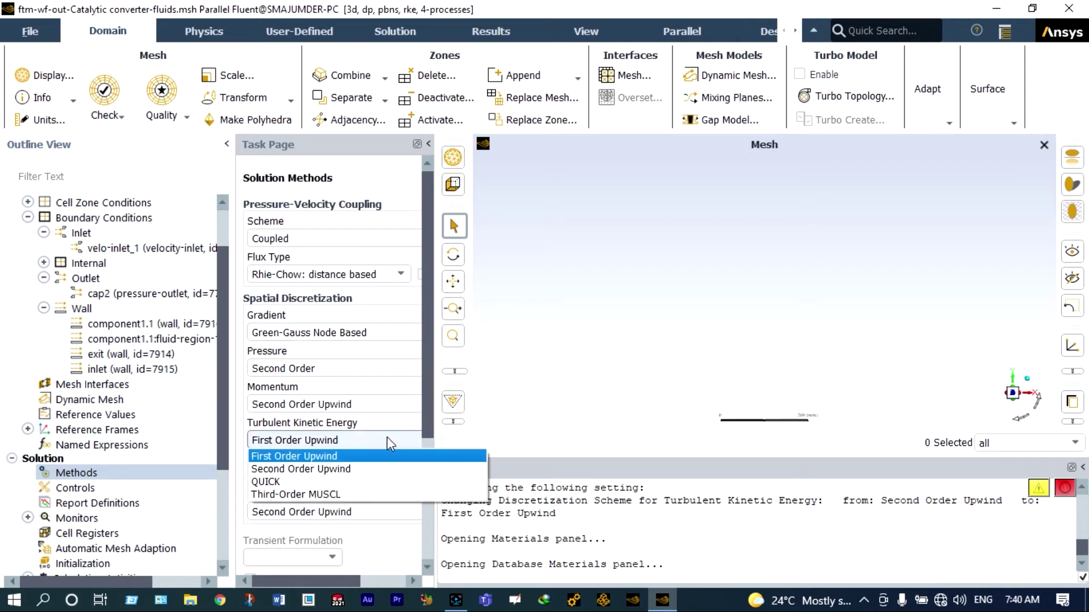
left_click(357, 457)
left_click(356, 475)
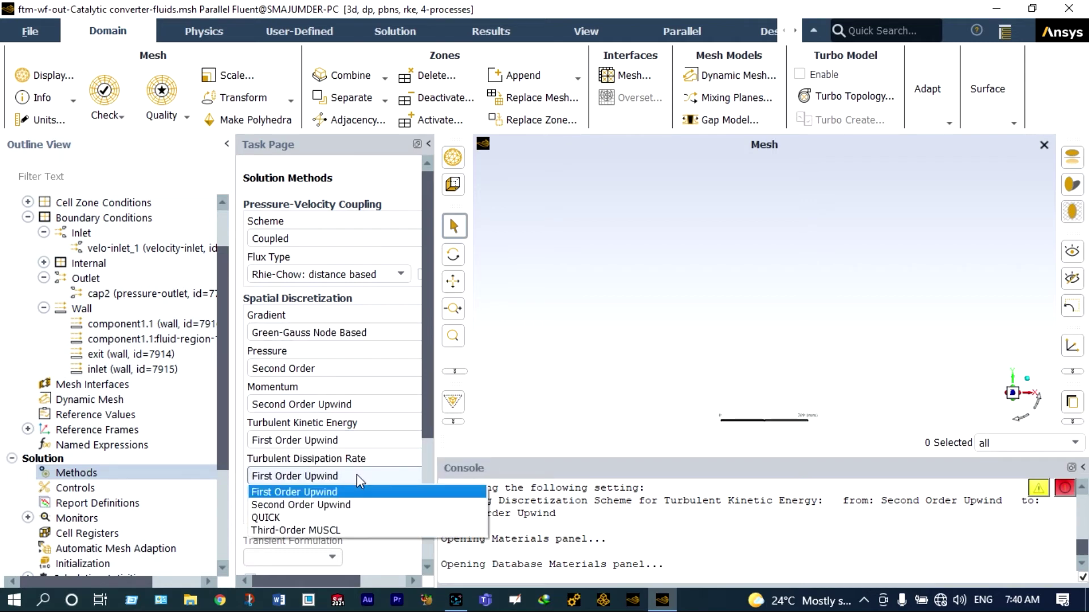
left_click(346, 504)
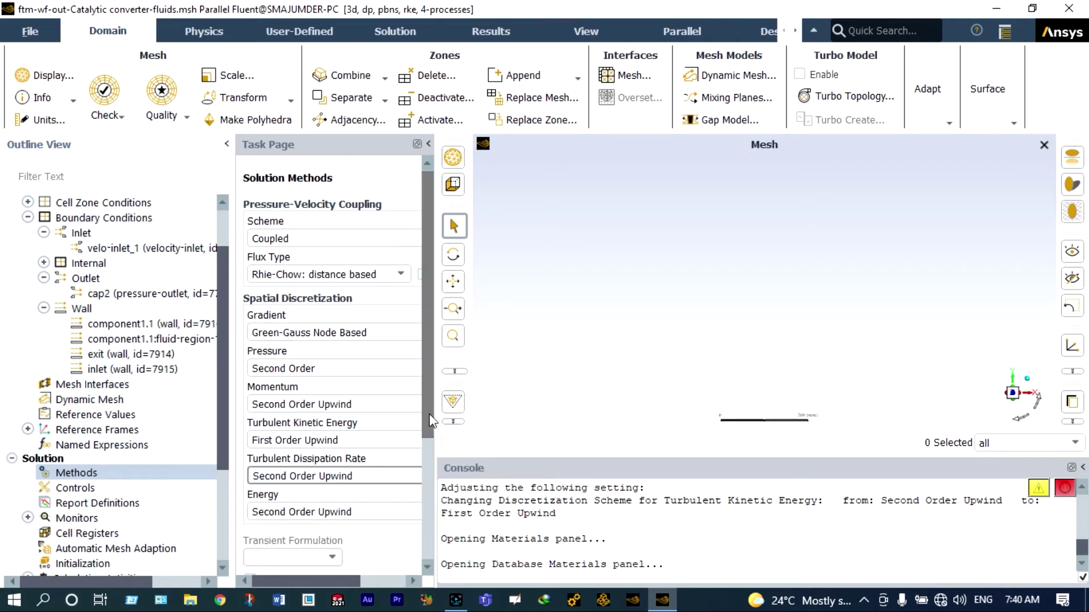
scroll(428, 444, "down", 1)
left_click_drag(427, 444, 425, 506)
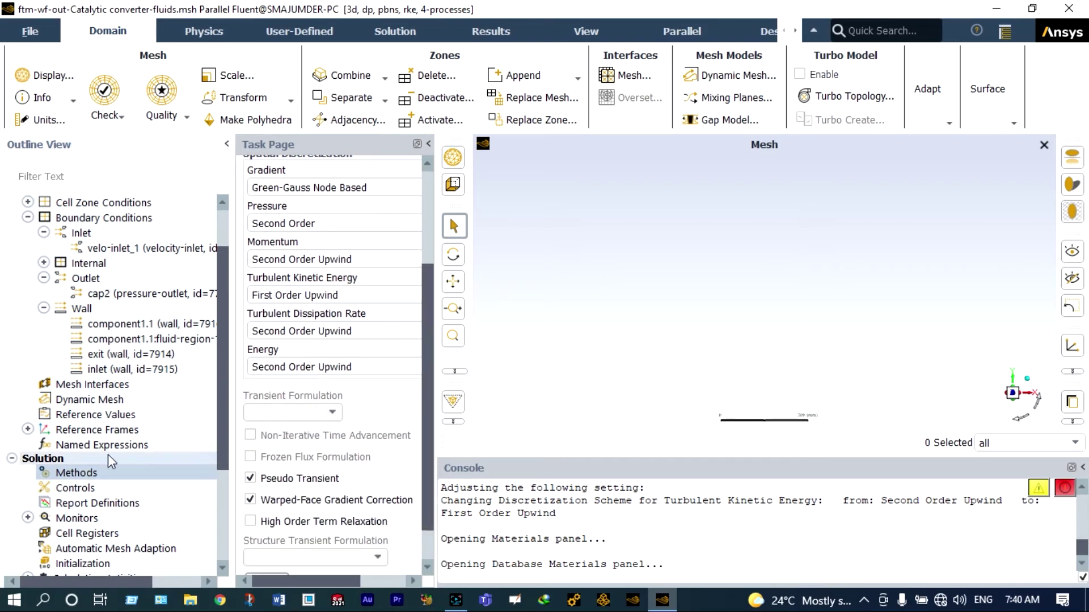
Step: Initialize the solution with Hybrid Initialization
left_click(44, 308)
left_click(27, 217)
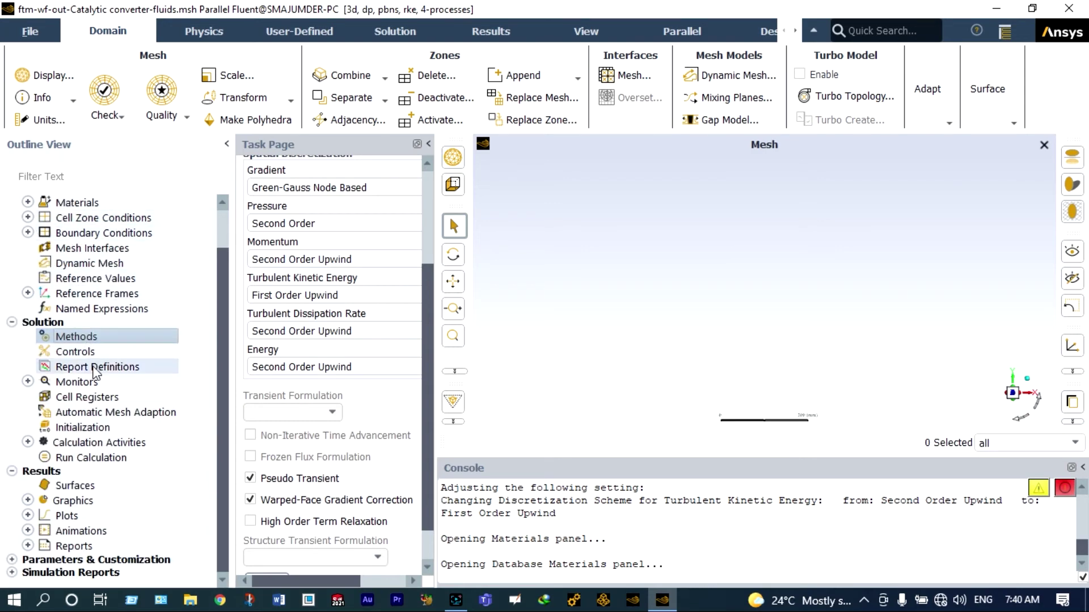
double_click(99, 431)
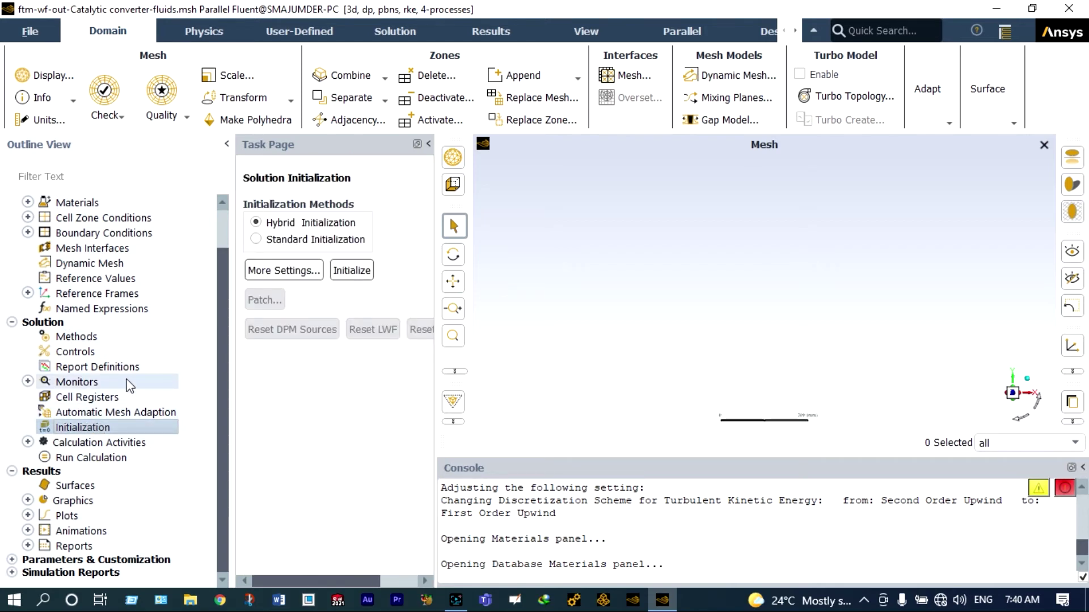
left_click(343, 270)
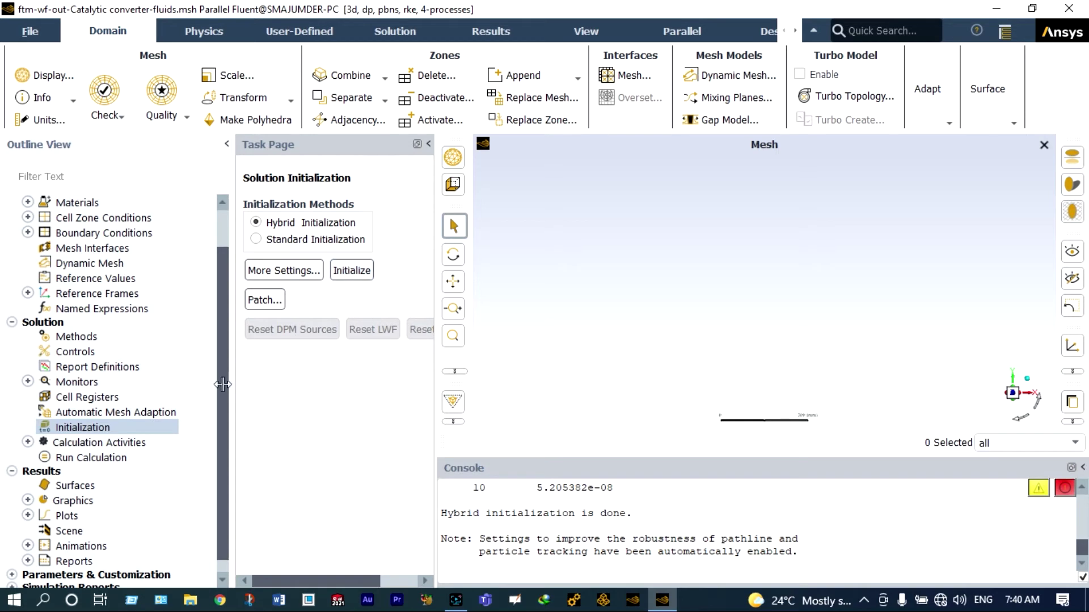
Step: Run the calculation for 100 iterations and acknowledge its completion
left_click(102, 458)
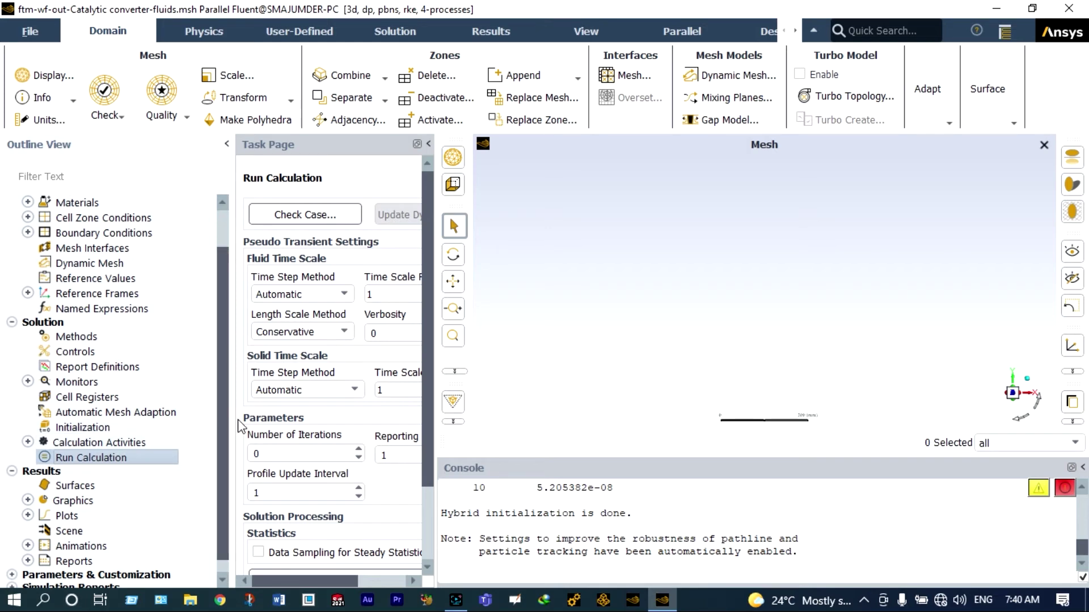
left_click(255, 452)
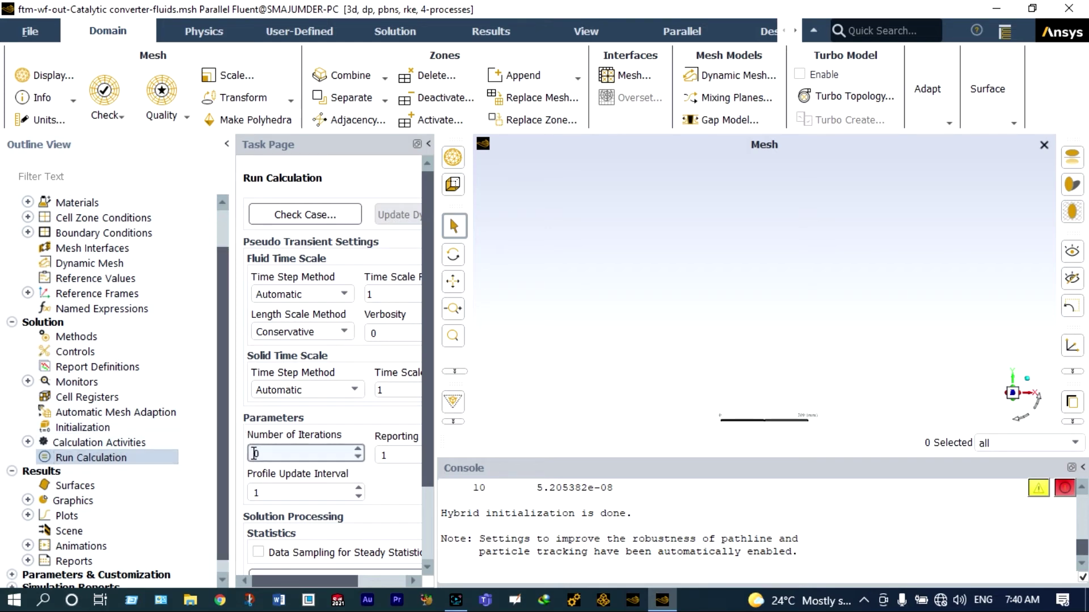
type("100")
scroll(427, 359, "down", 3)
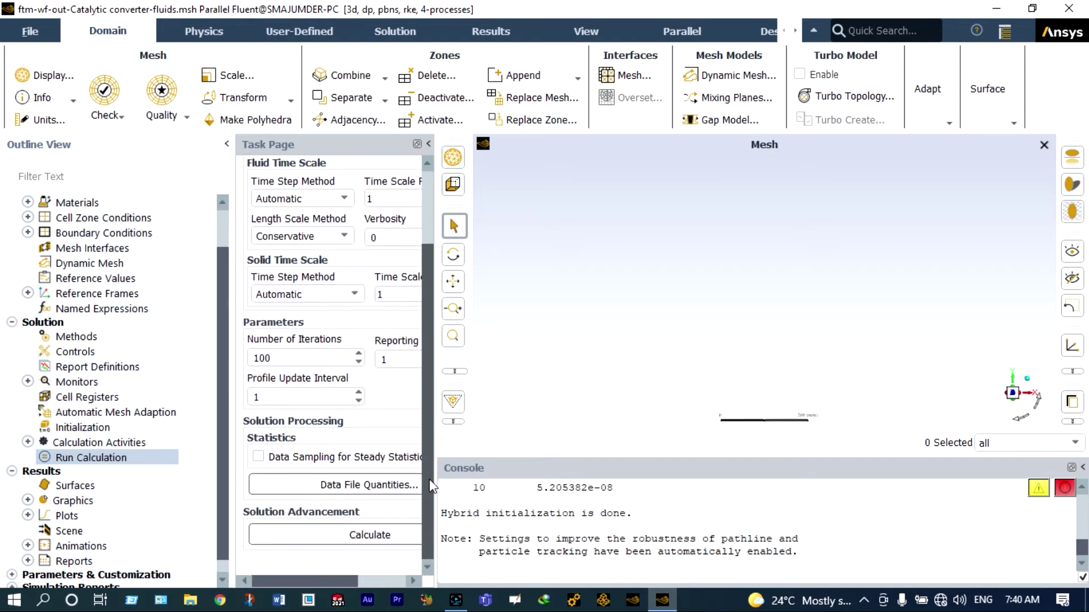
left_click(371, 536)
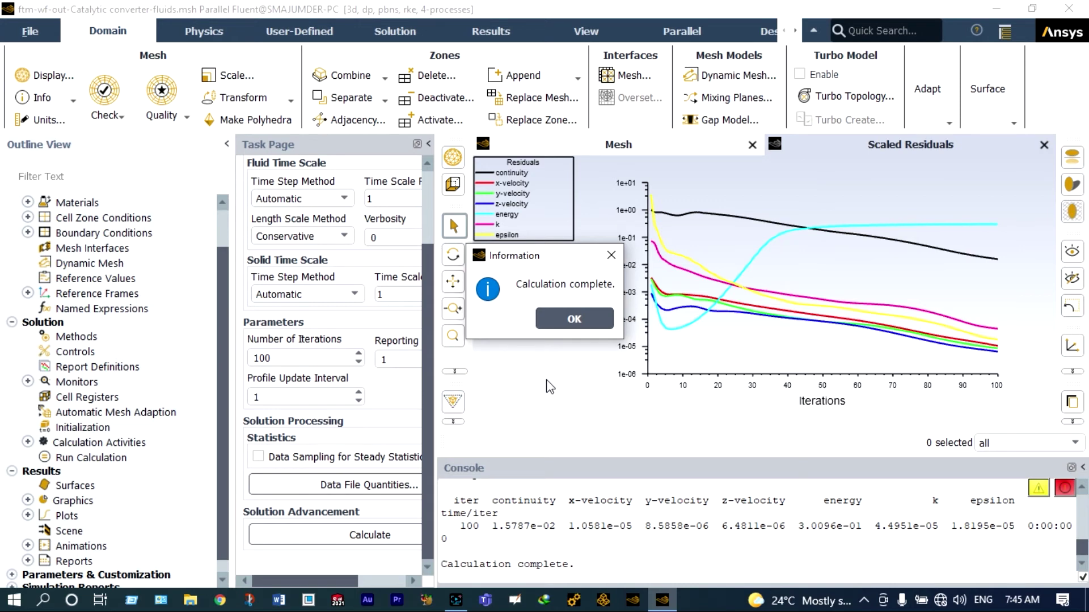
left_click(571, 319)
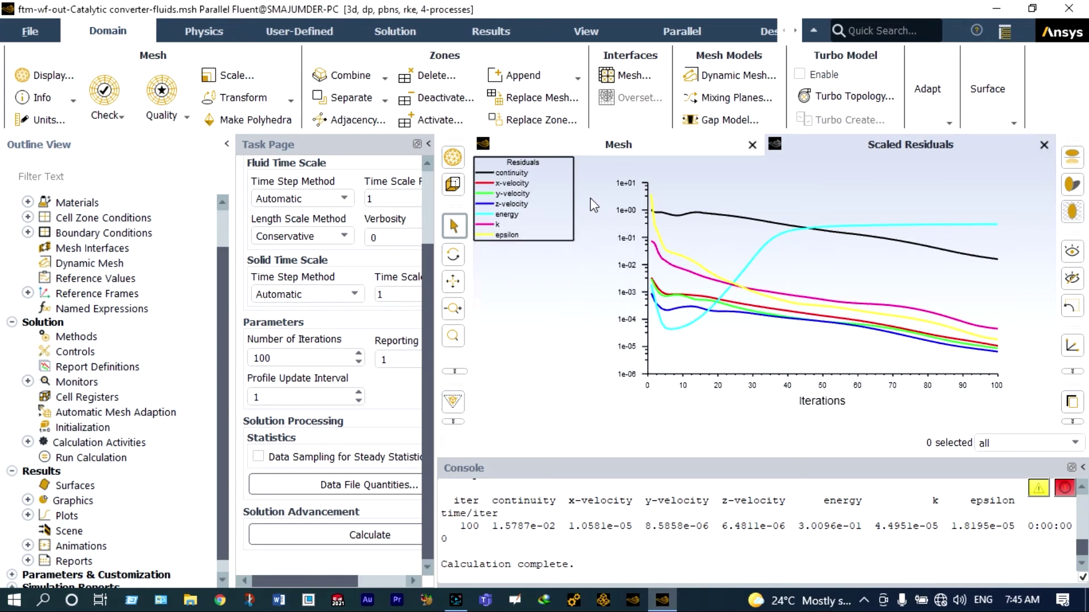
Step: Start a surface integrals report with the report type Facet Average
left_click(496, 33)
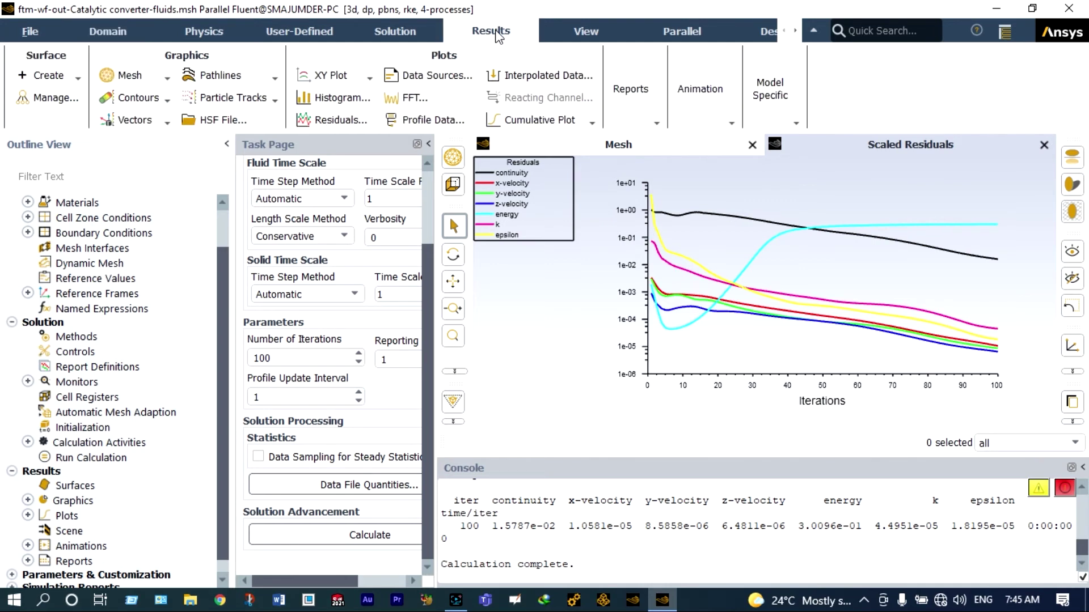
left_click(651, 123)
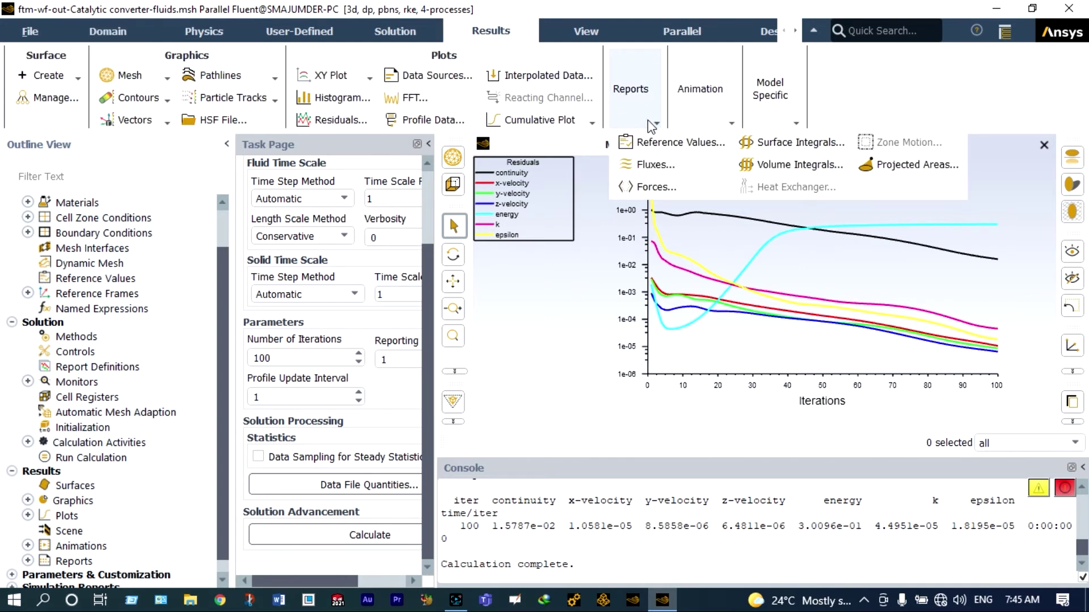
left_click(769, 146)
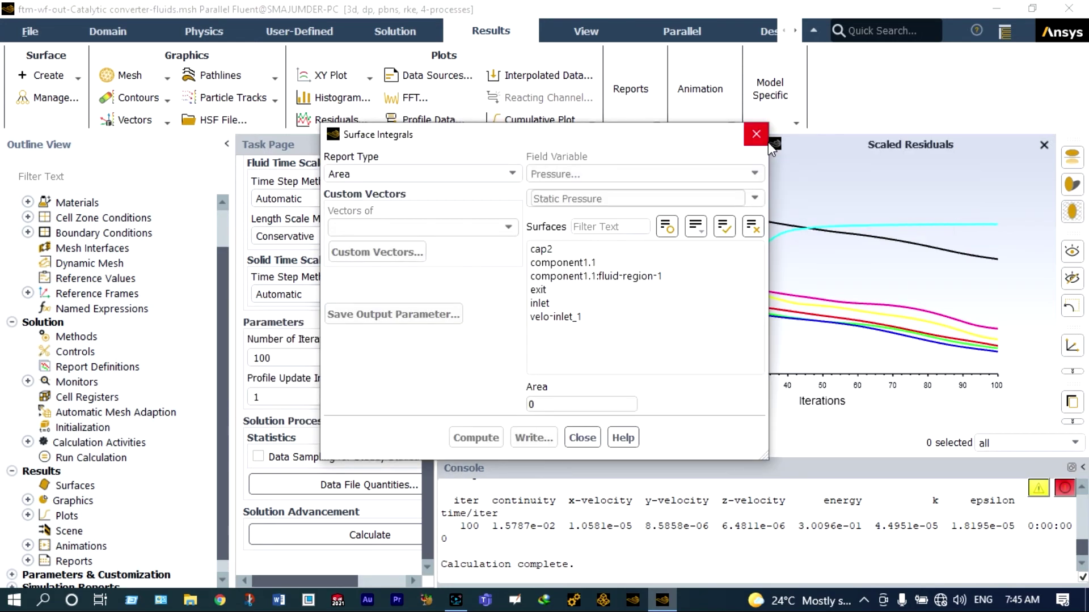
left_click(514, 172)
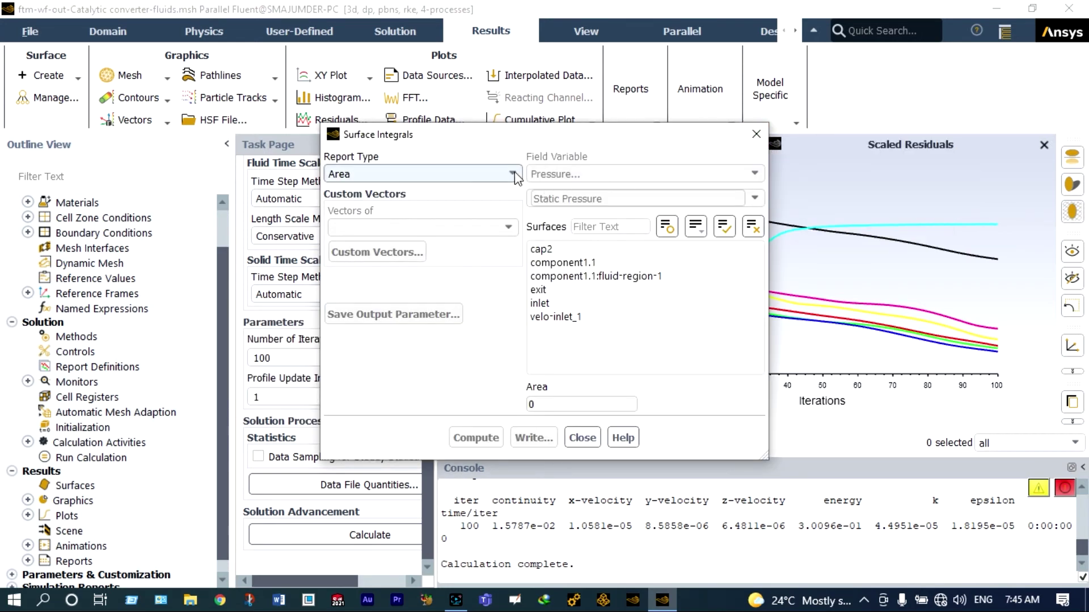
left_click(425, 255)
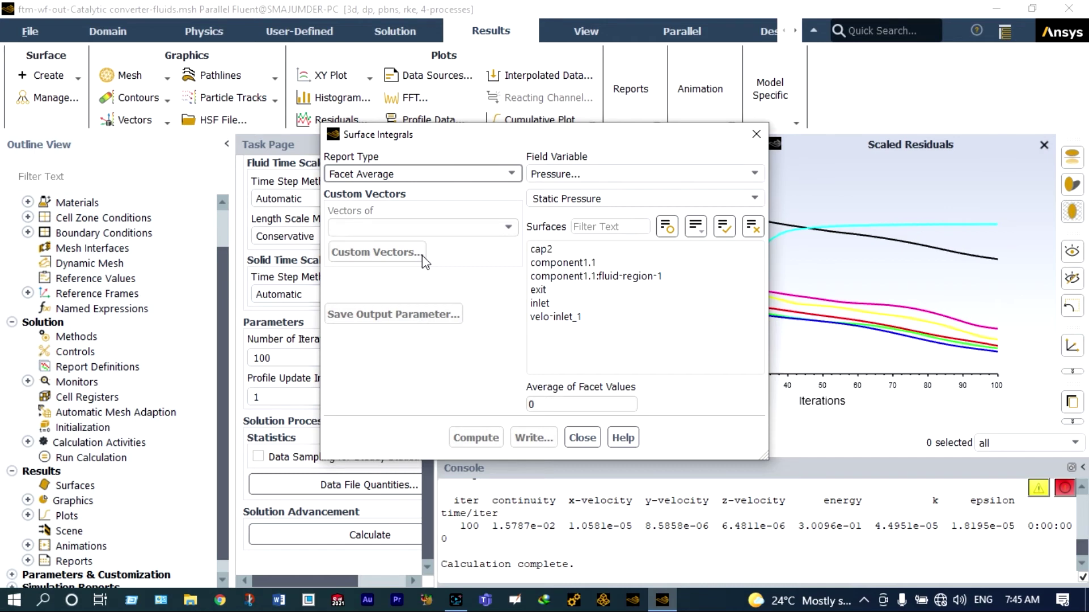
Step: Compute the facet average of static temperature on all six surfaces and read the per-surface values in the console
left_click(547, 294)
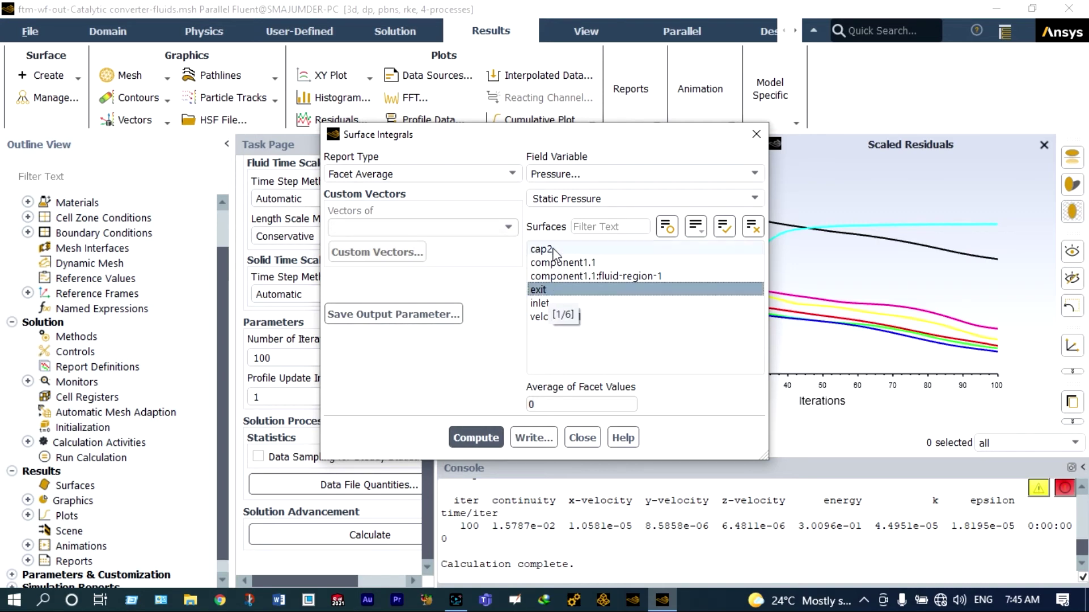
left_click(553, 252)
left_click(545, 290, "shift")
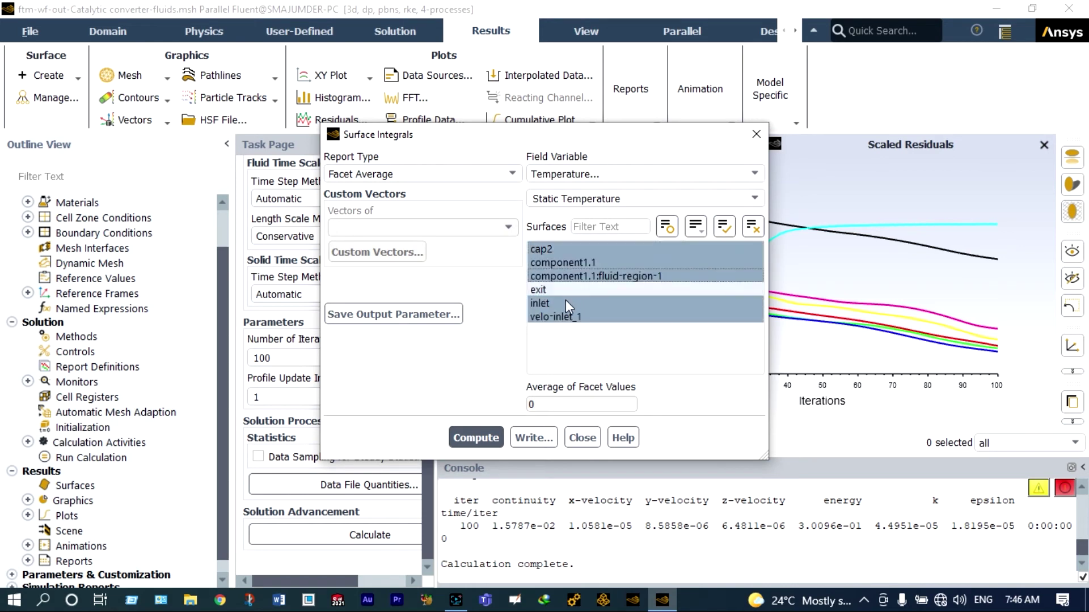
left_click(567, 290, "ctrl")
left_click(479, 437)
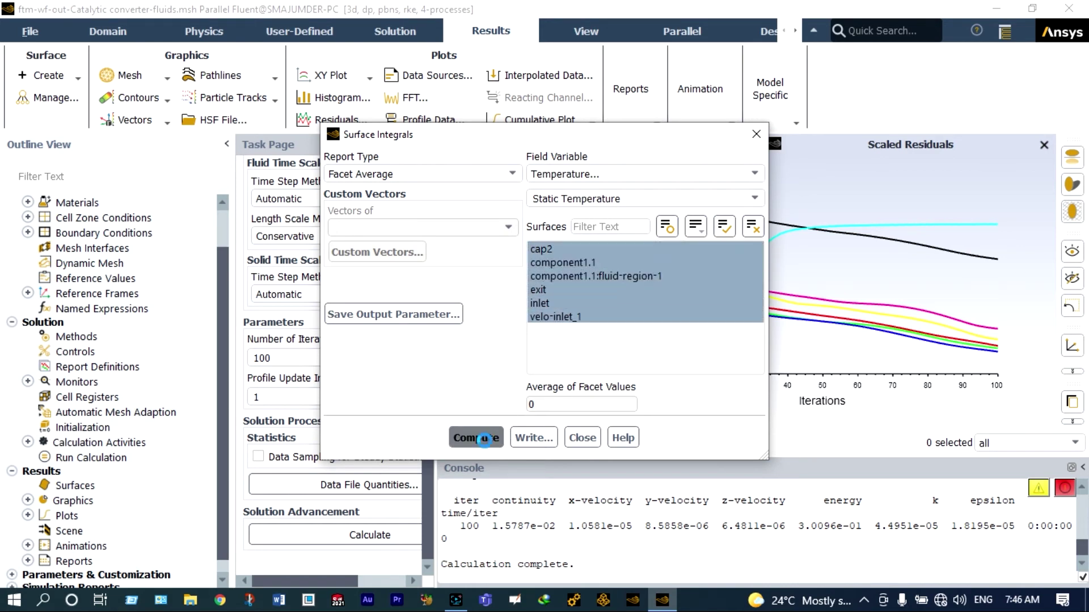
left_click(583, 438)
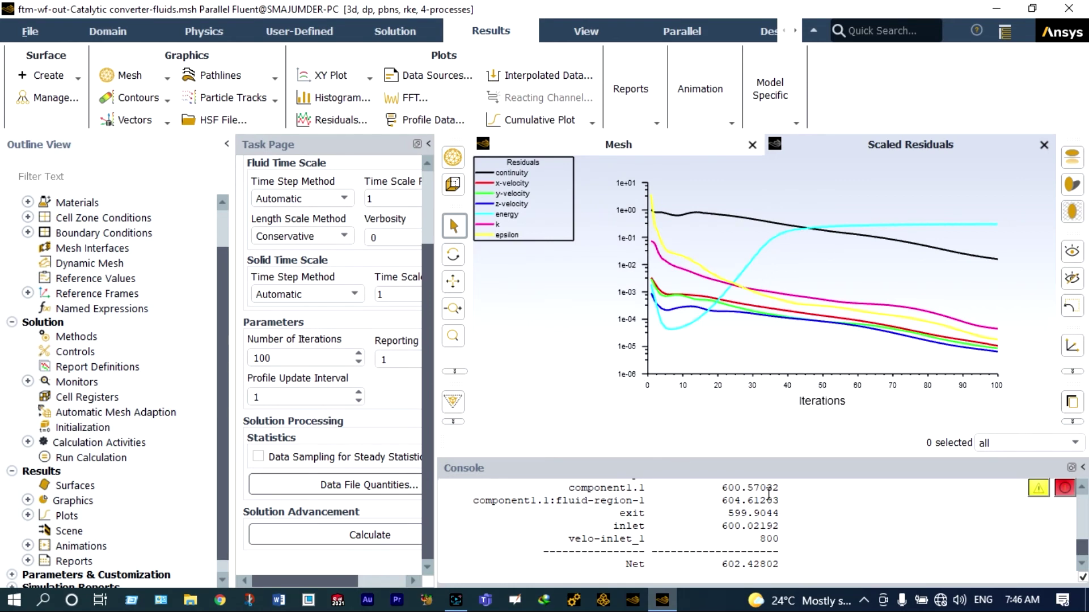
scroll(790, 522, "up", 2)
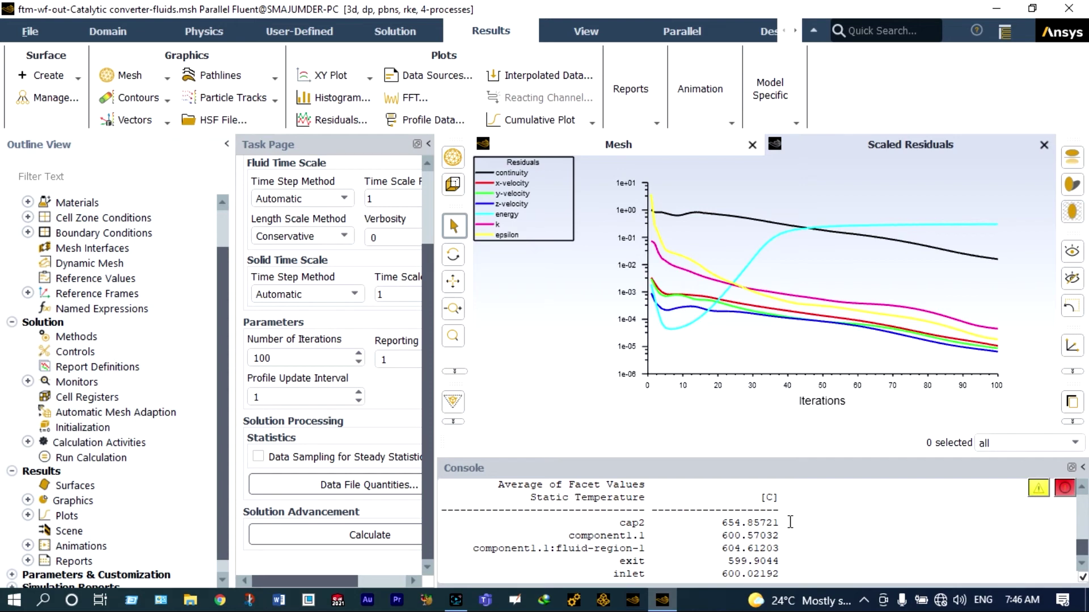
scroll(790, 522, "down", 2)
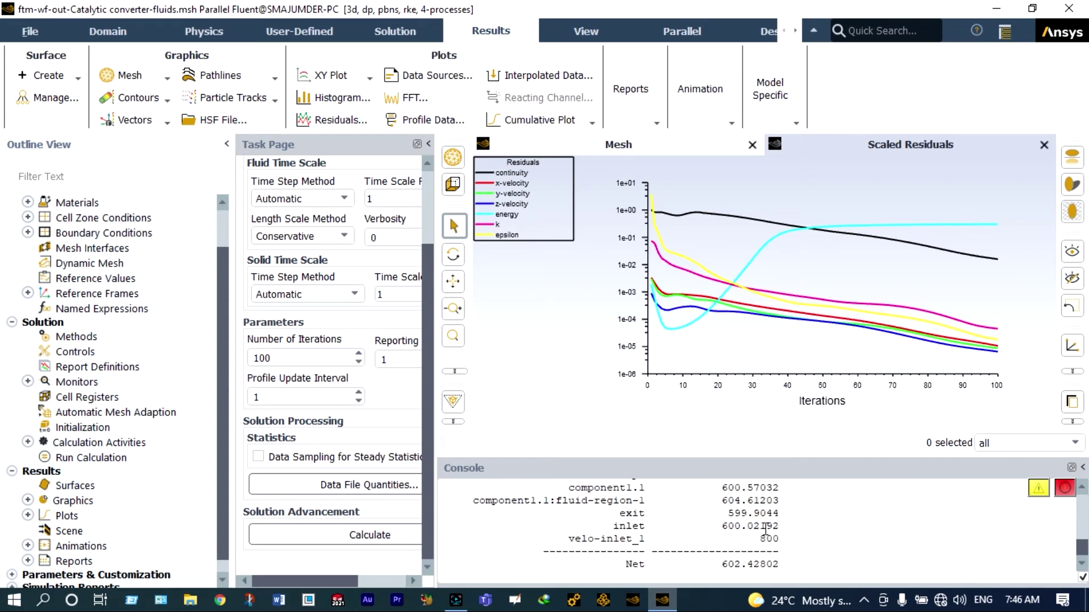
scroll(809, 525, "up", 2)
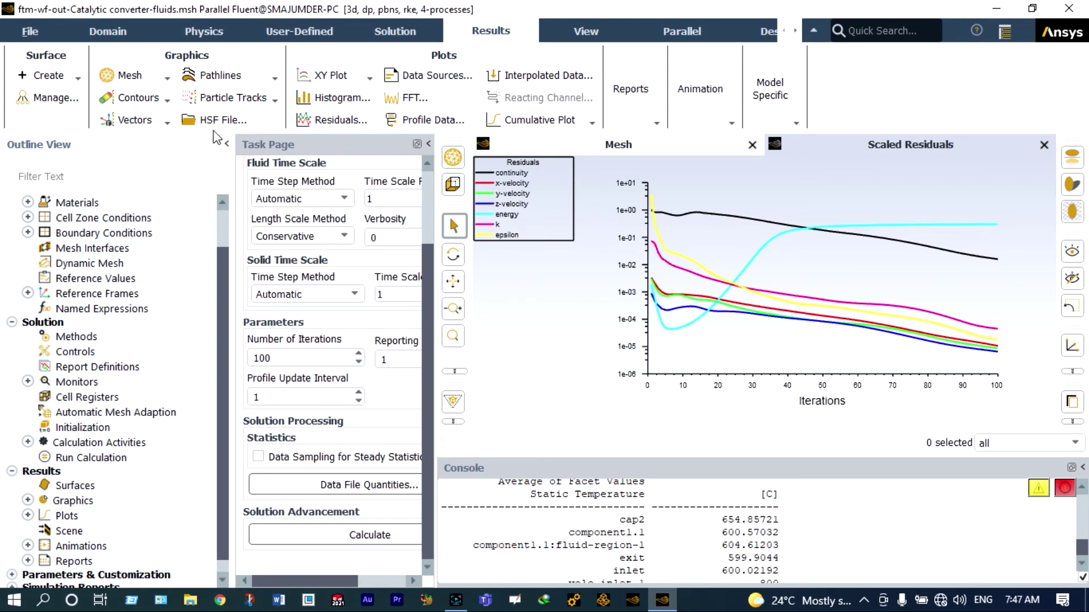
Step: Display pathlines colored by Particle ID with path skip 5, released from component1.1 and component1.1:fluid-region-1
left_click(228, 102)
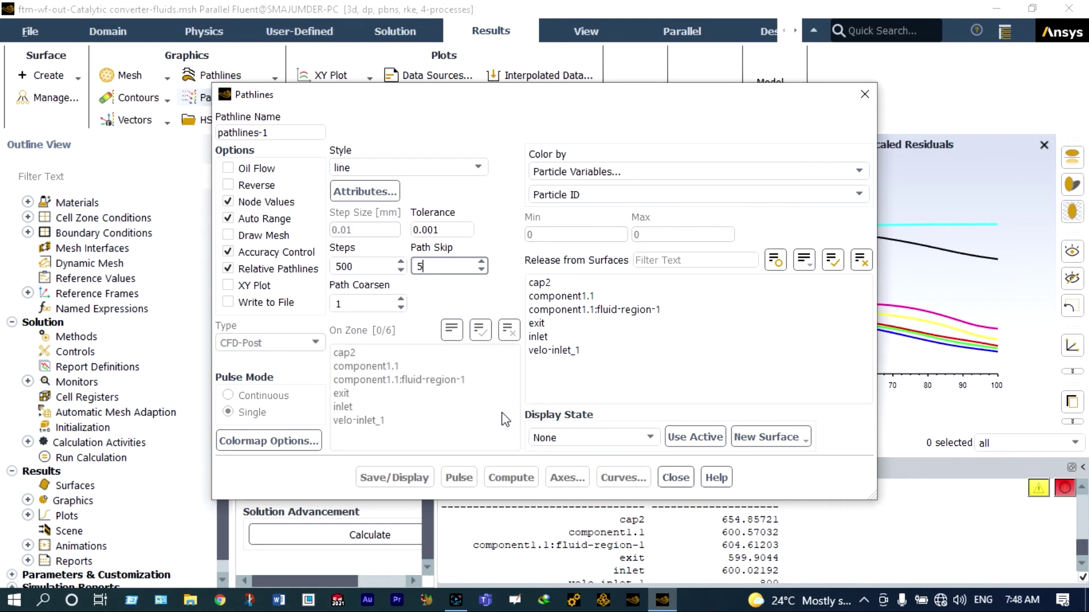
left_click(559, 310)
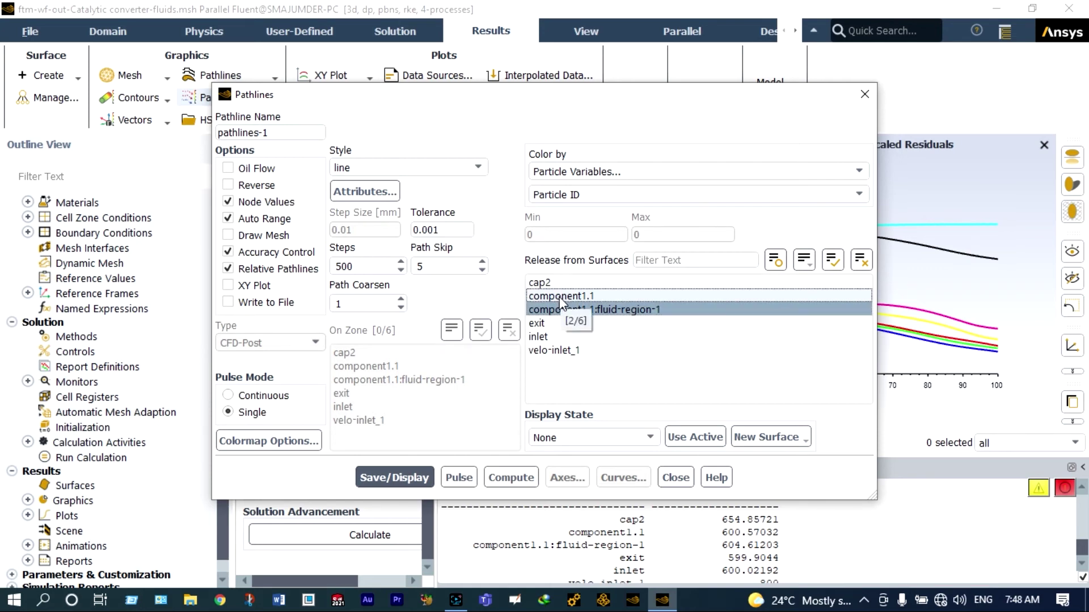
left_click(559, 297)
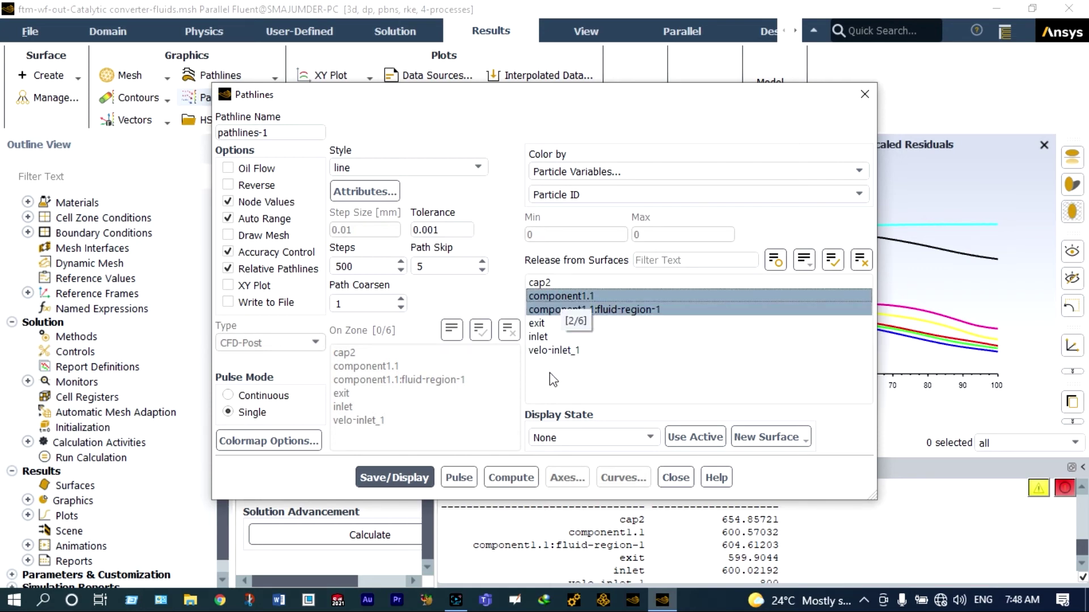
left_click(411, 479)
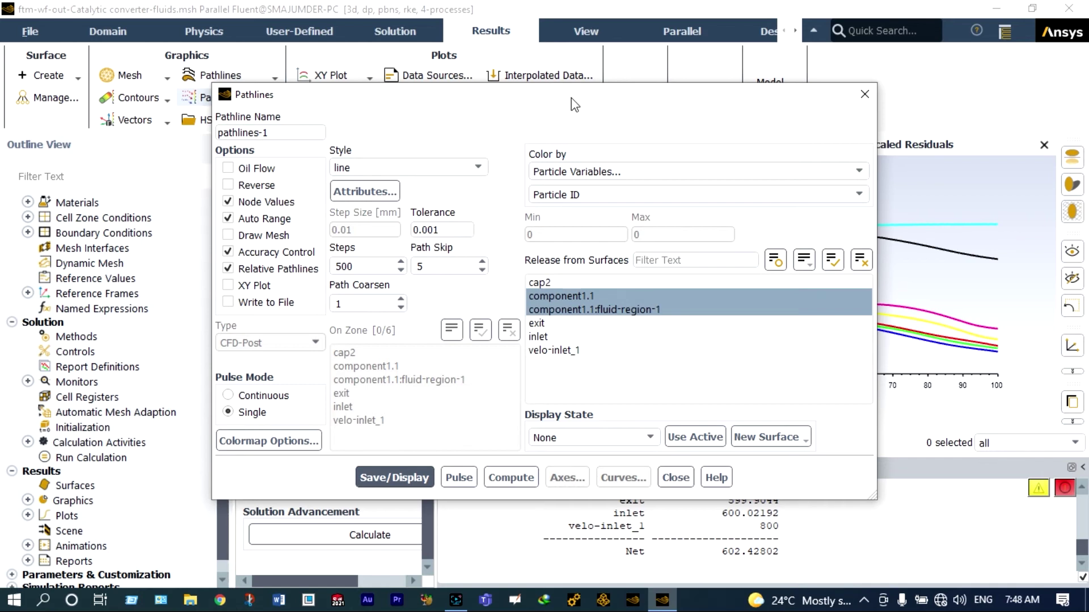
left_click_drag(571, 104, 199, 127)
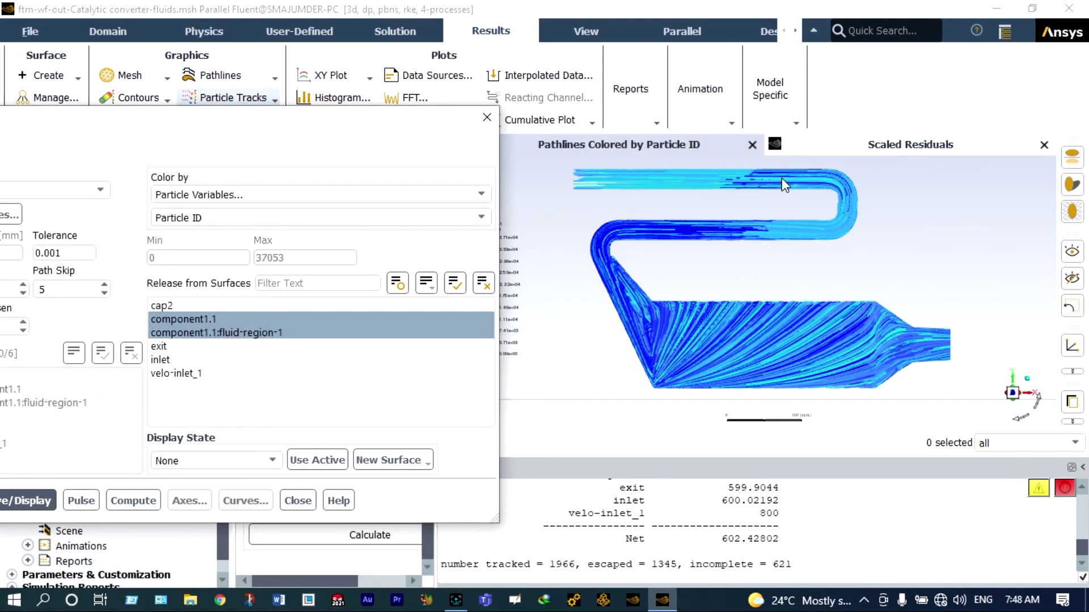
Step: Play the pulse animation of the pathlines colored by Particle ID, inspect the flow up close, and stop it
left_click(83, 500)
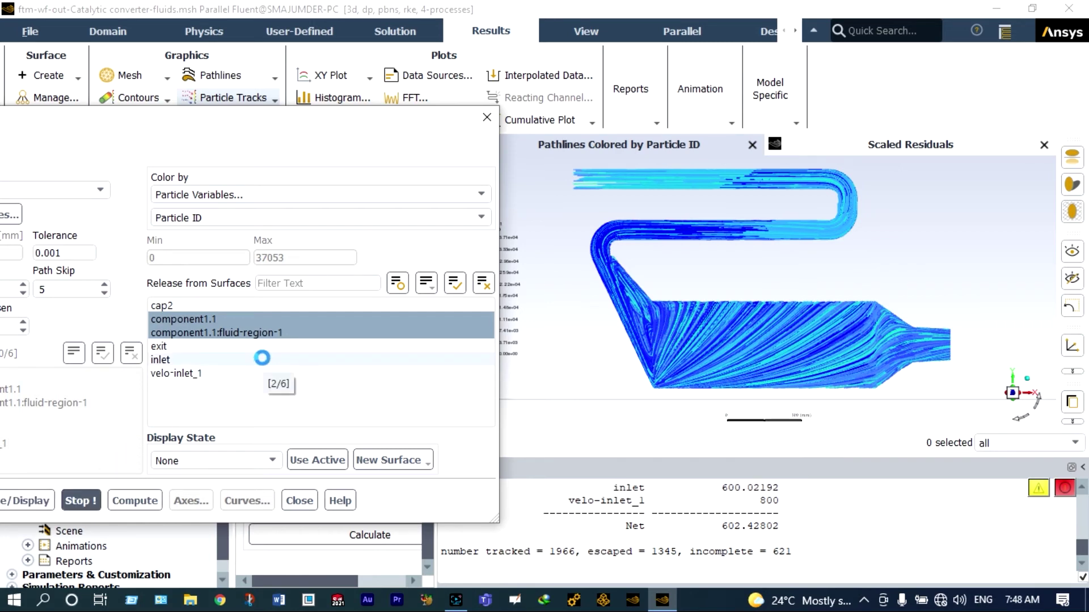
left_click(475, 332)
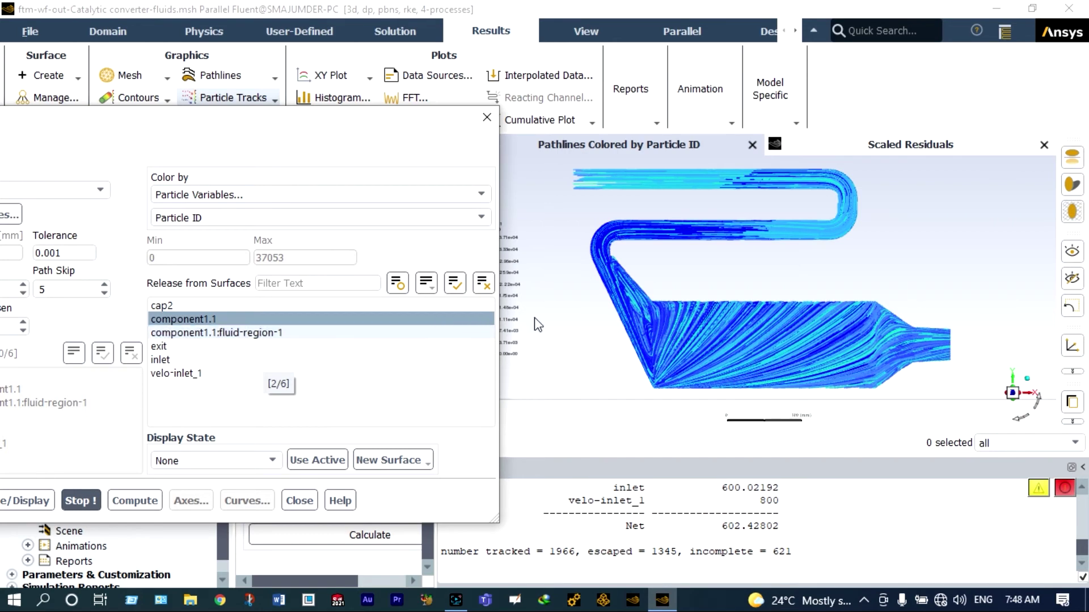
left_click(477, 332)
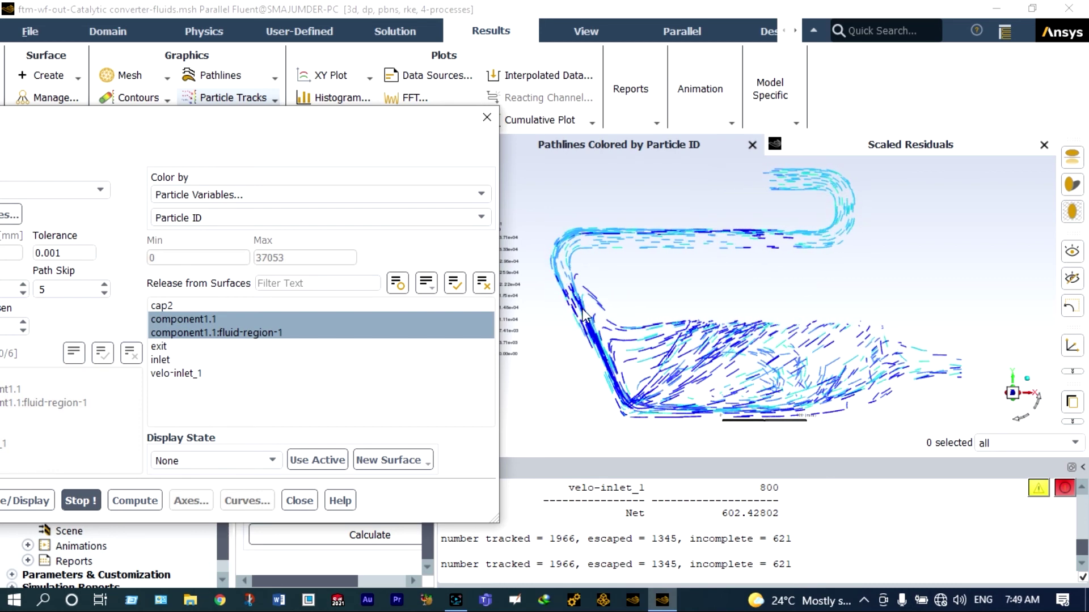
scroll(577, 366, "up", 2)
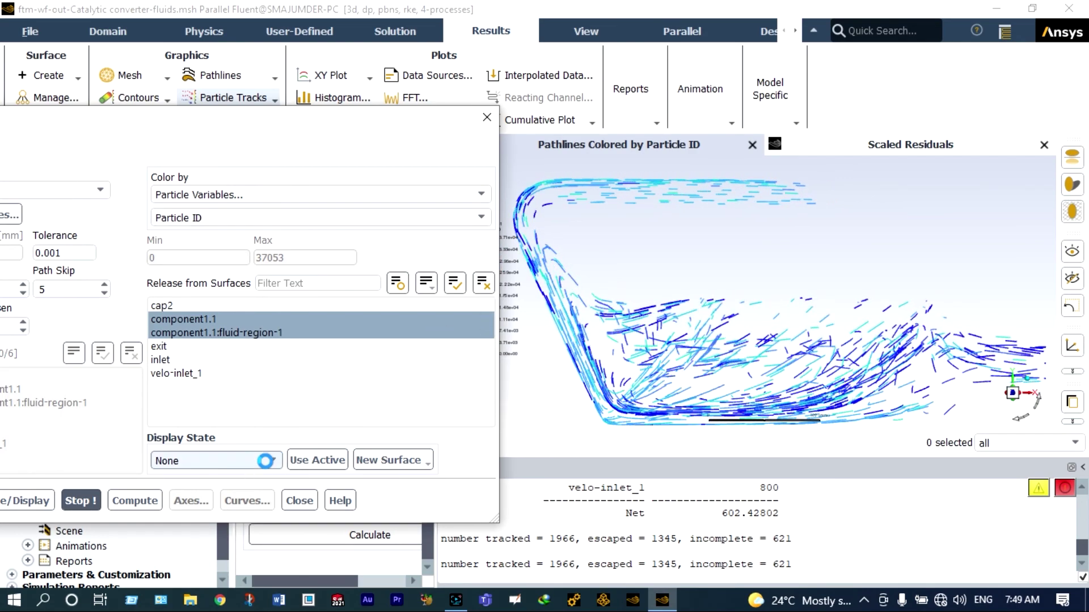
left_click(81, 499)
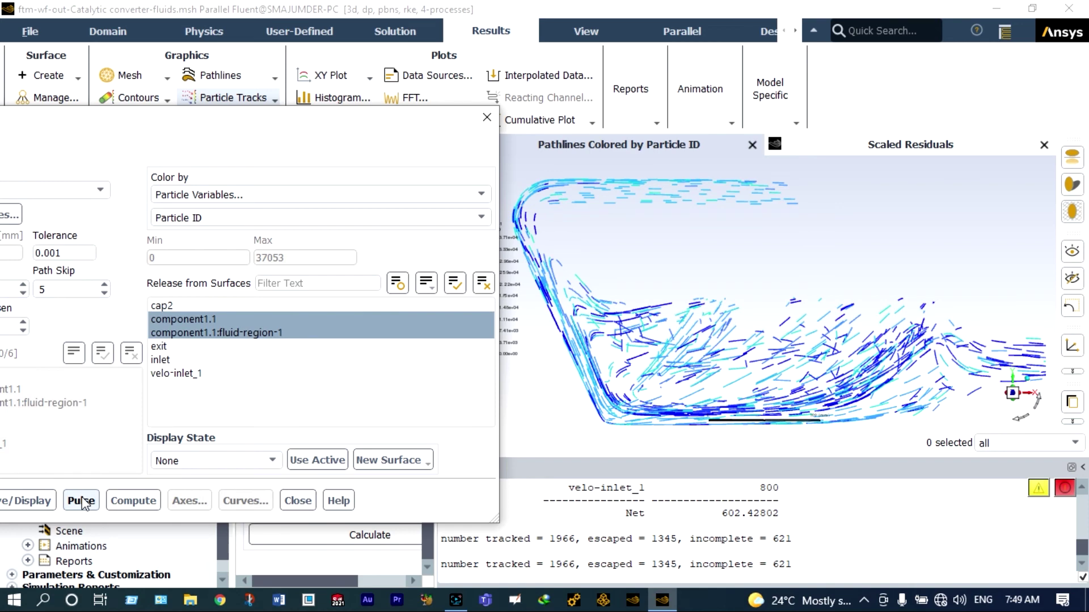
Step: Color the pathlines by Static Temperature, play and stop their pulse animation, and close the pathline settings
left_click(475, 194)
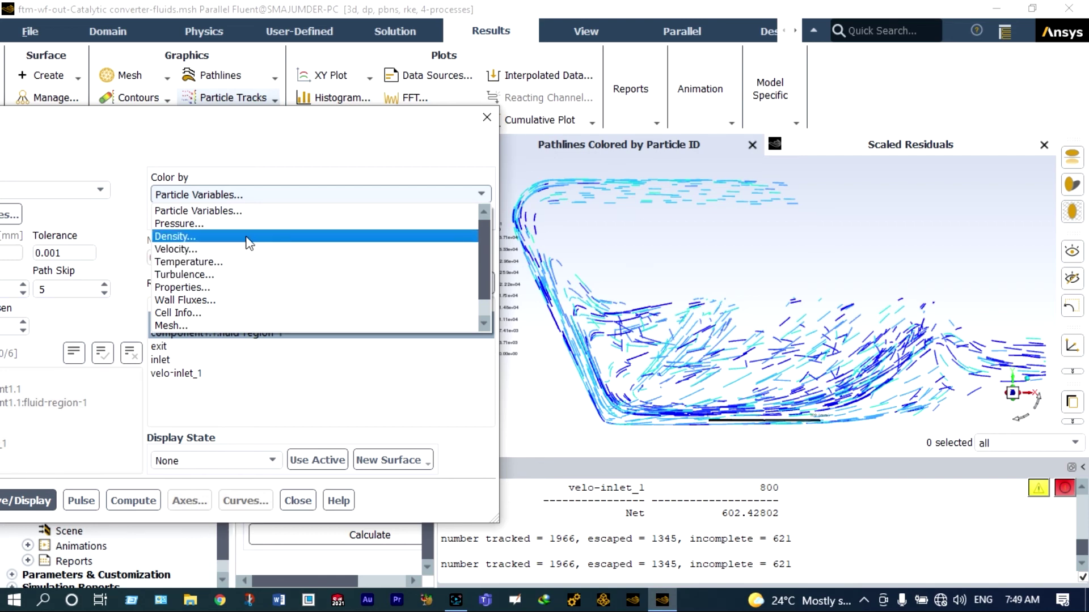
left_click(224, 261)
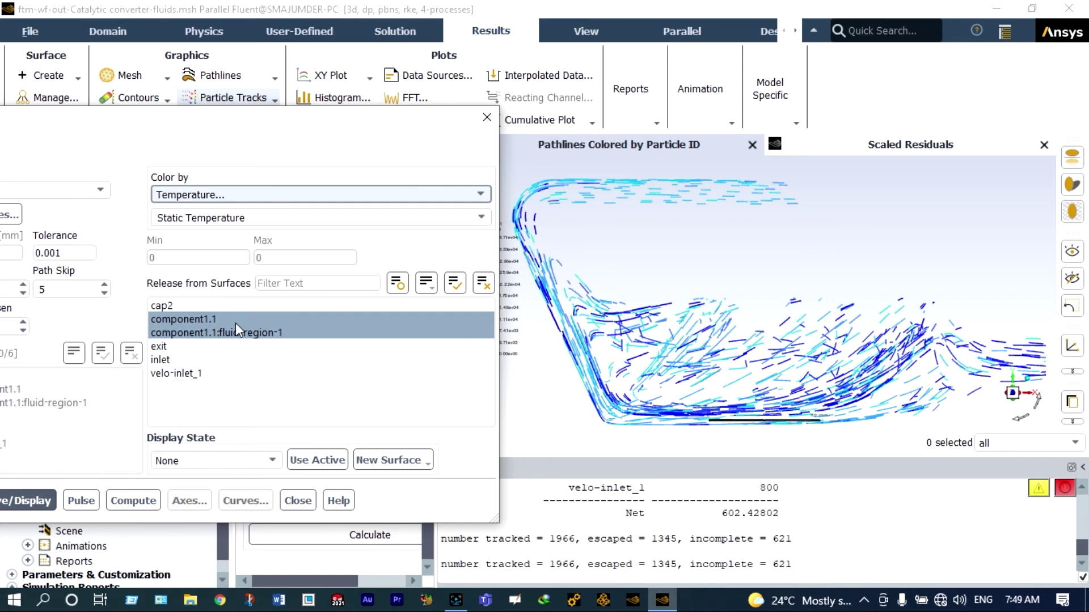
left_click(85, 502)
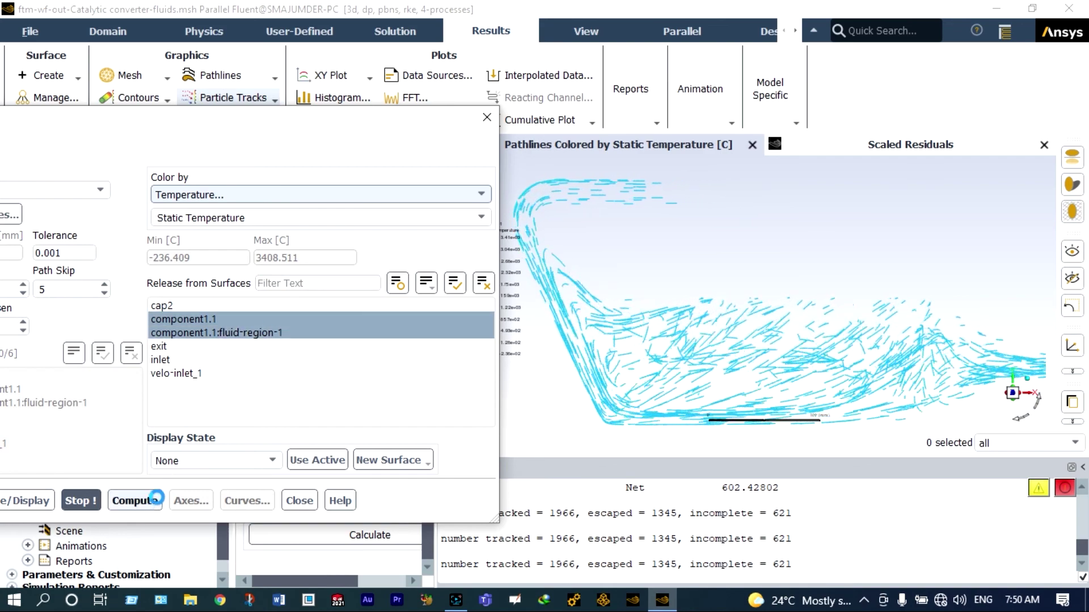
left_click(80, 502)
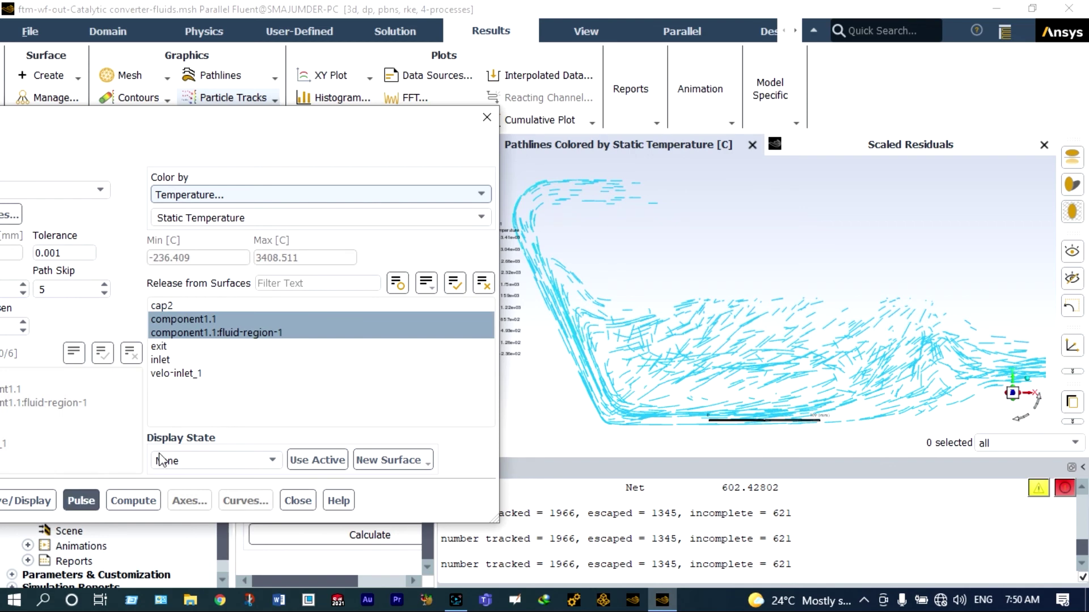
left_click(486, 118)
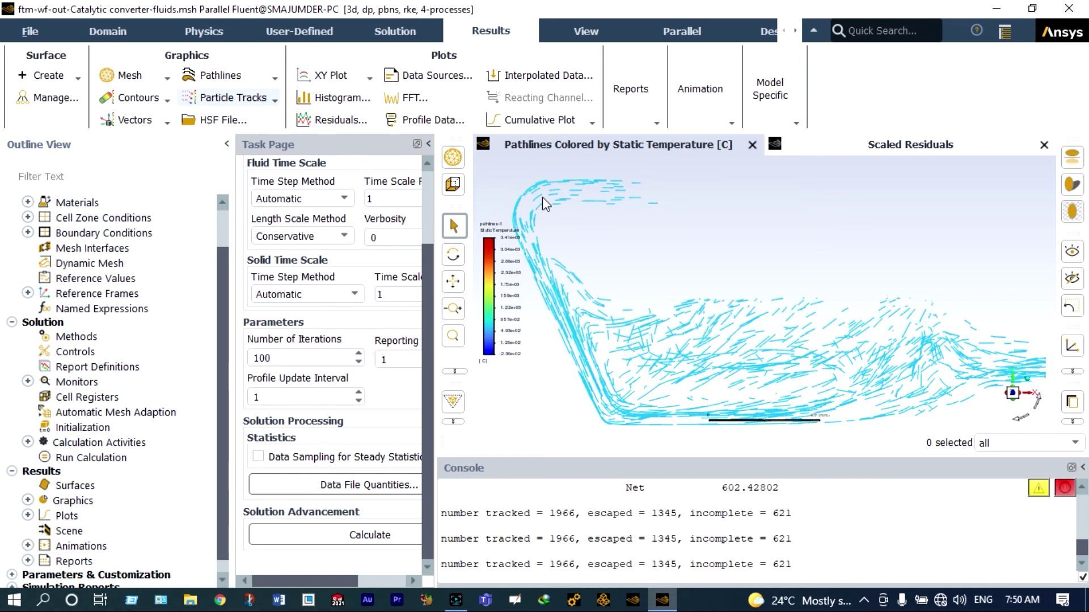
Step: Create the plane surface plane-6 as an XY plane at Z = 0 mm
scroll(642, 246, "down", 2)
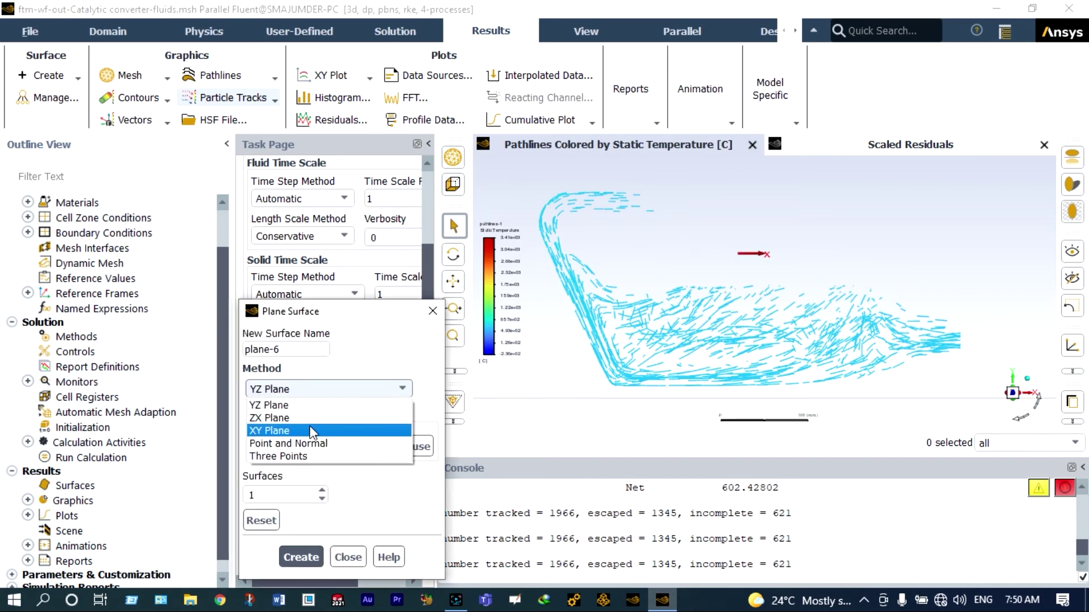
left_click(308, 431)
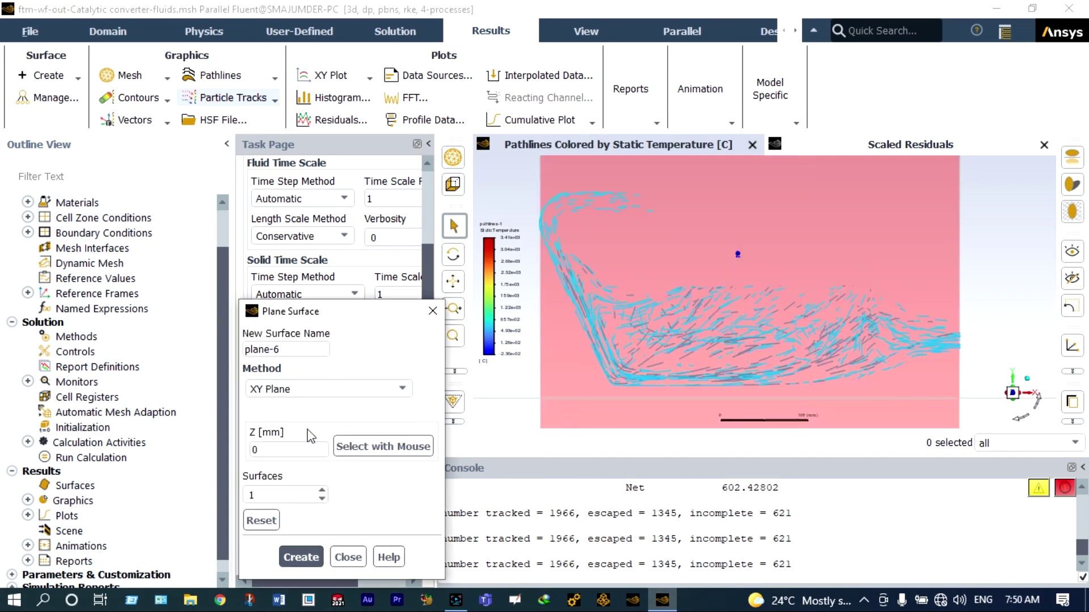
left_click(301, 557)
left_click(347, 556)
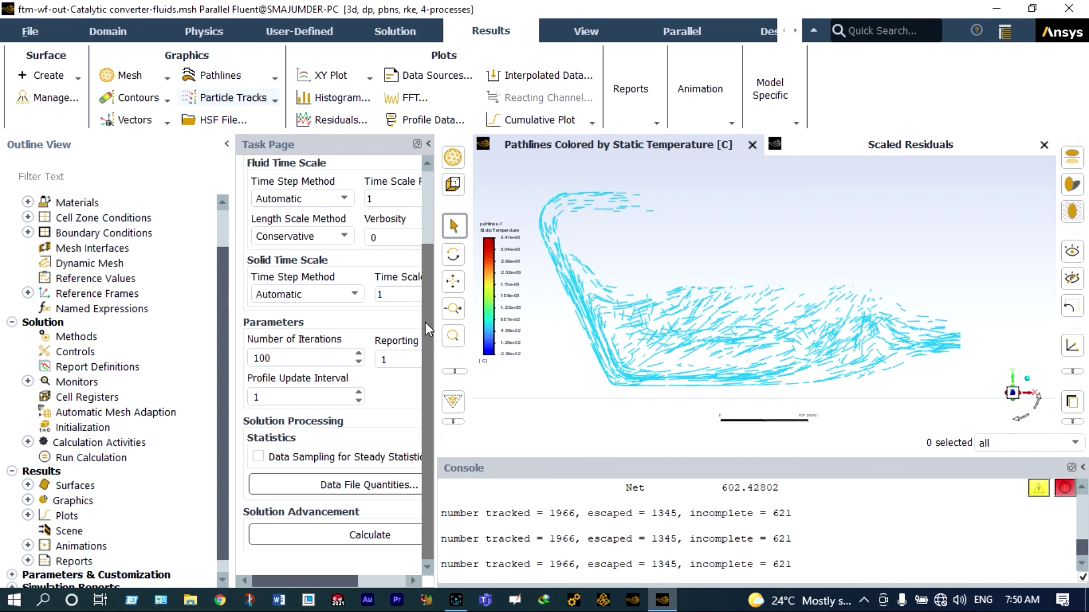
Step: Display filled Static Pressure contours on plane-6 in a new contour plot, close its settings, and inspect the pressure distribution
left_click(138, 98)
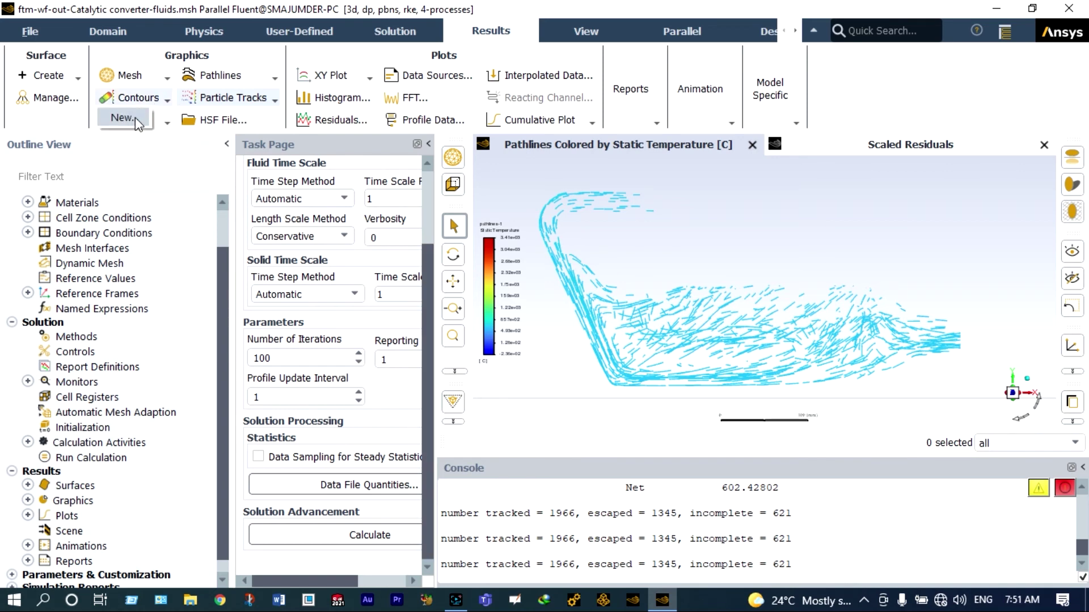
left_click(124, 117)
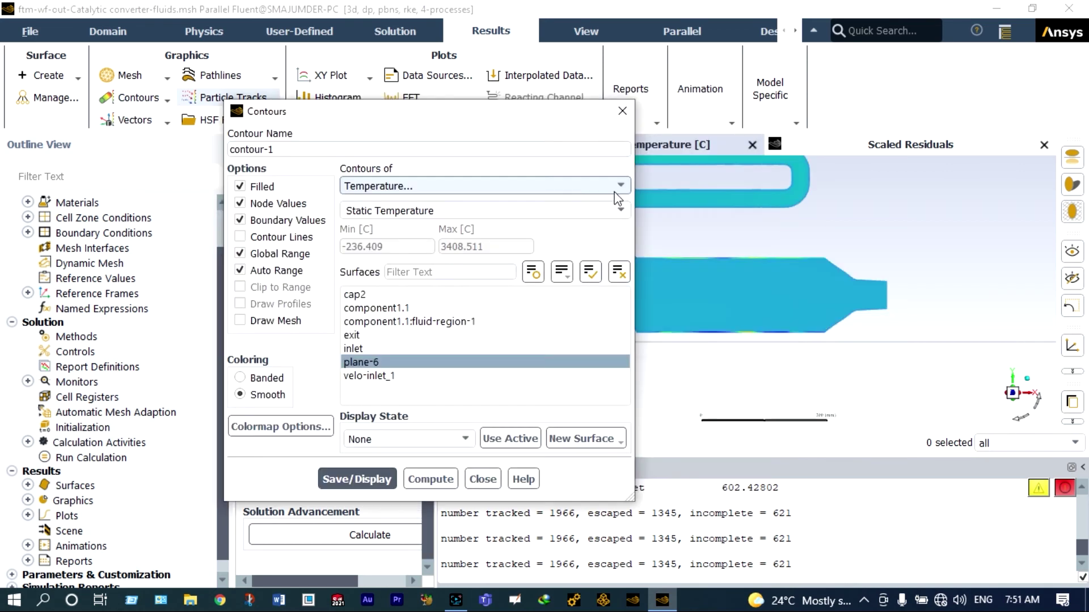
left_click(622, 187)
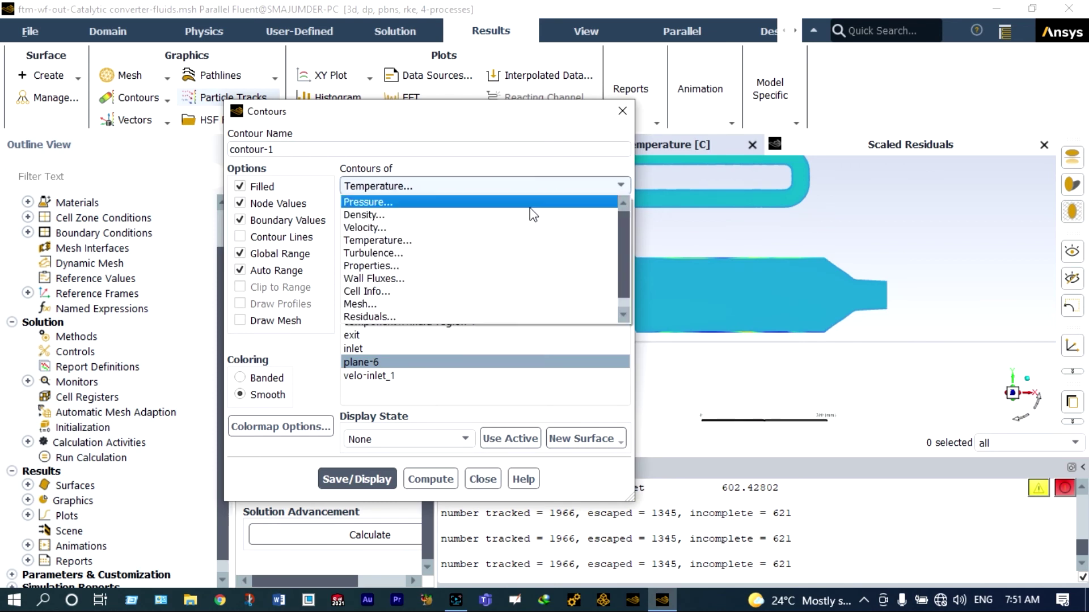
left_click(419, 202)
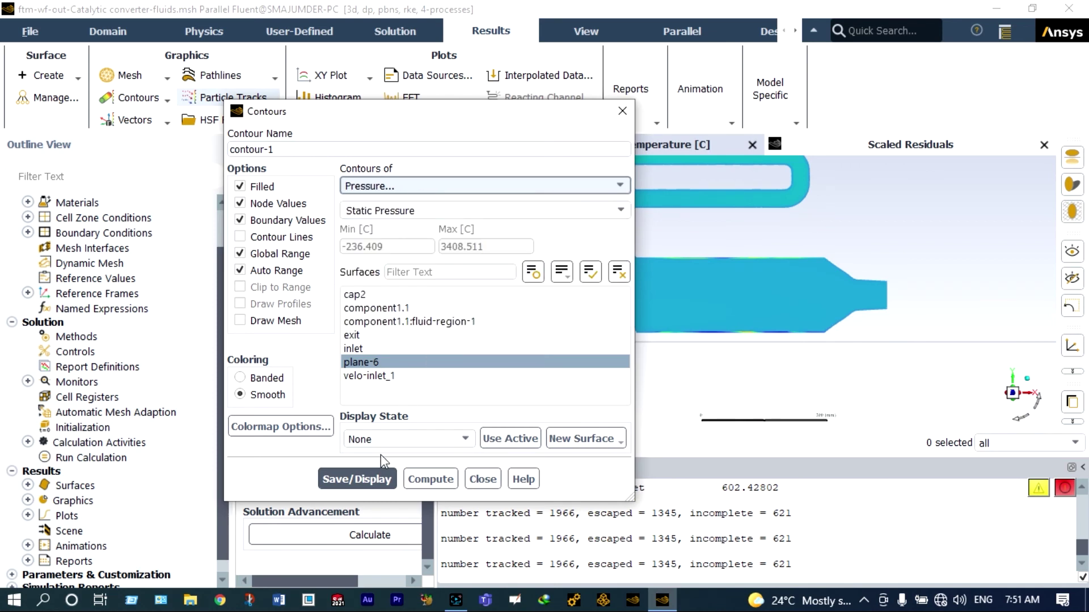
left_click(370, 479)
left_click_drag(513, 116, 391, 122)
scroll(570, 162, "down", 5)
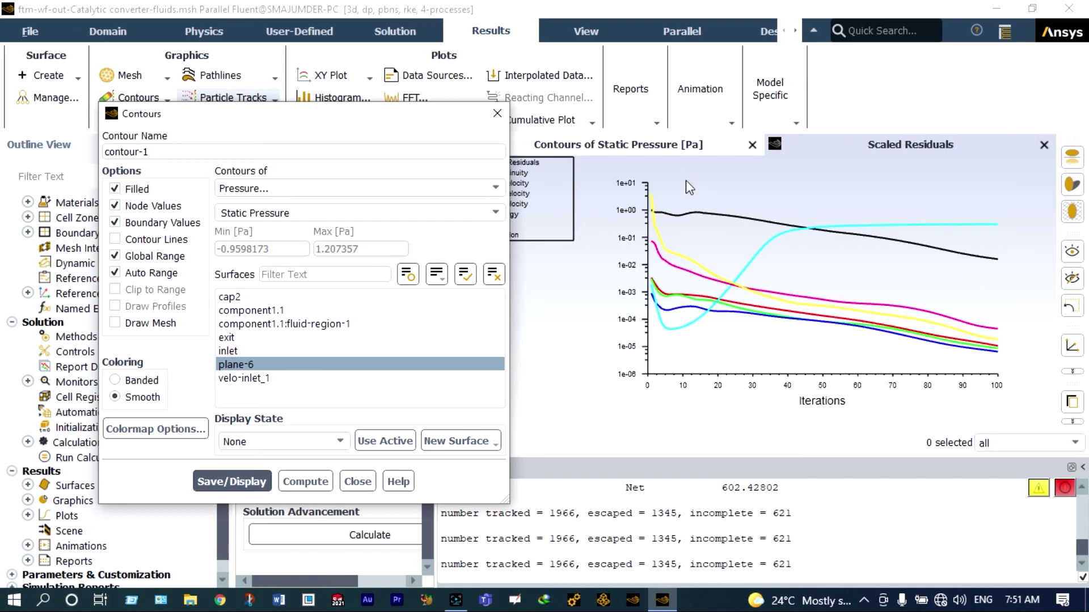
left_click(665, 143)
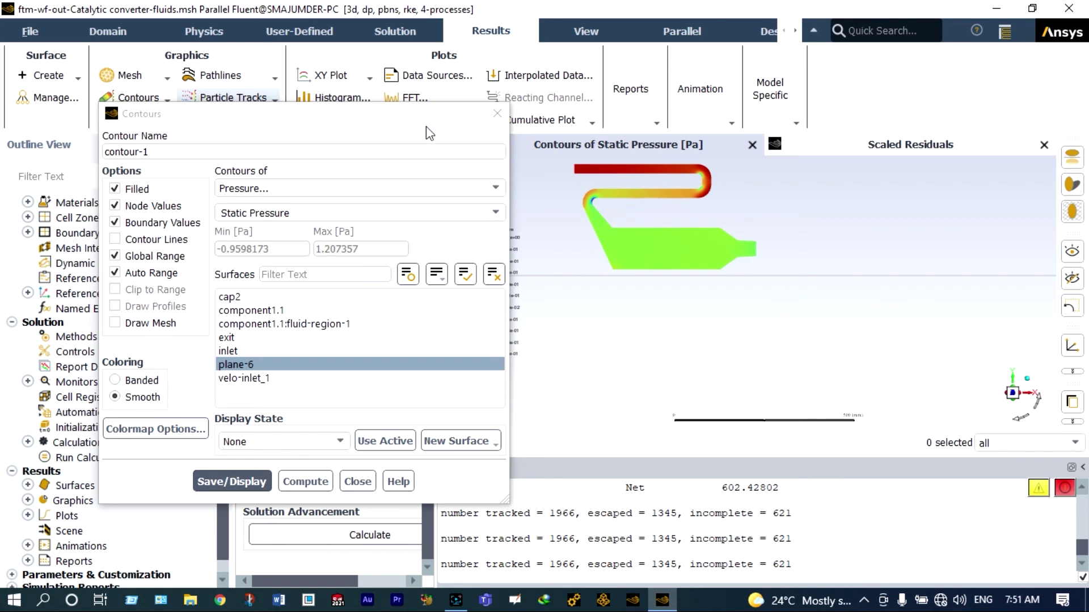
left_click_drag(426, 127, 327, 124)
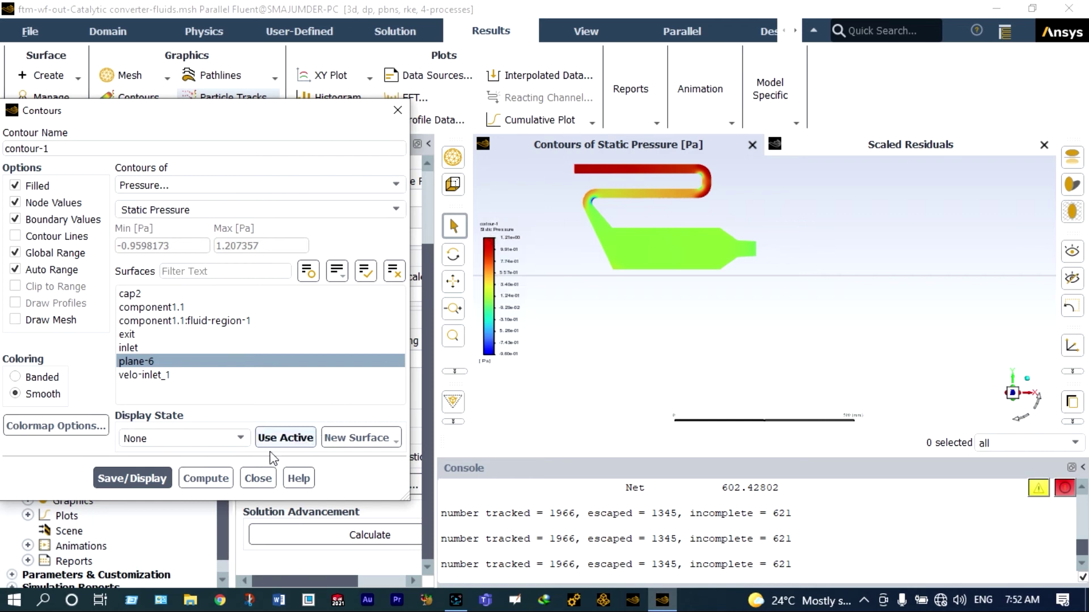
left_click(258, 479)
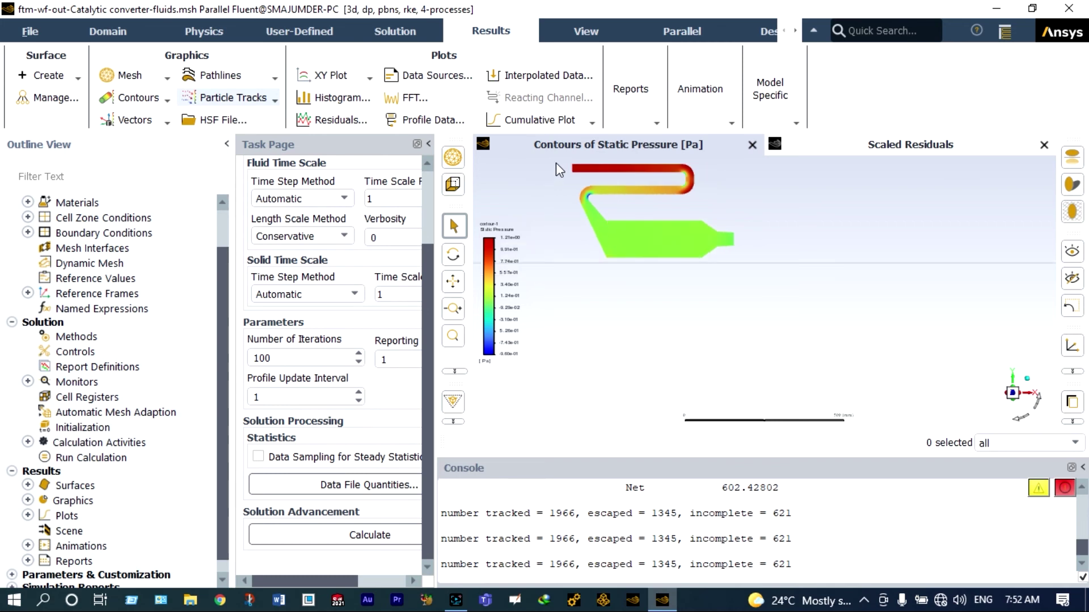
scroll(556, 162, "up", 2)
scroll(555, 162, "up", 3)
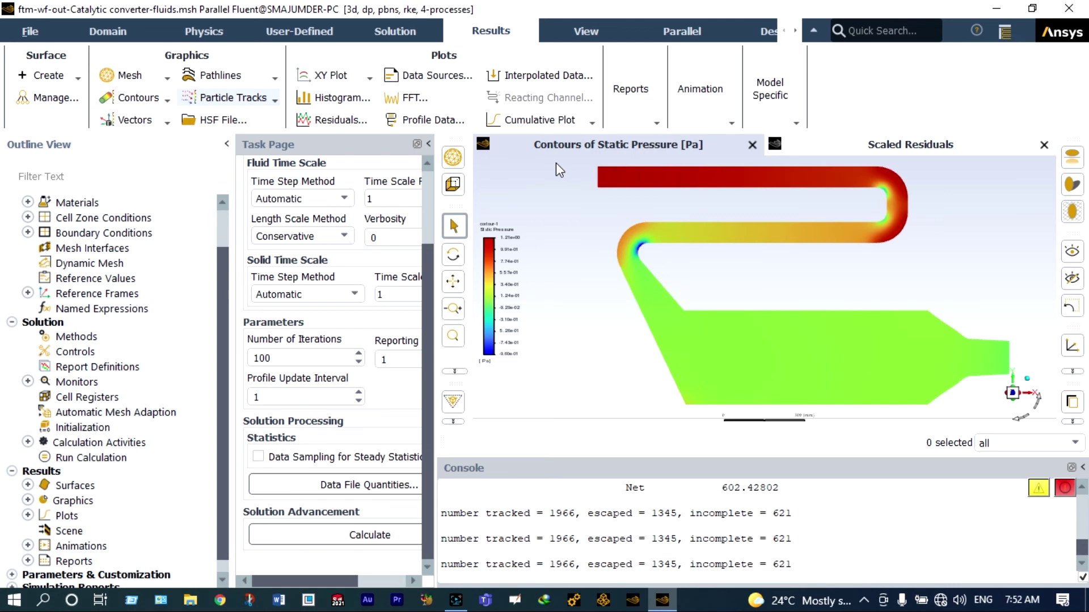
Step: Create a second contour plot of Velocity Magnitude on plane-6, display it, close its settings, and inspect the flow
left_click(167, 101)
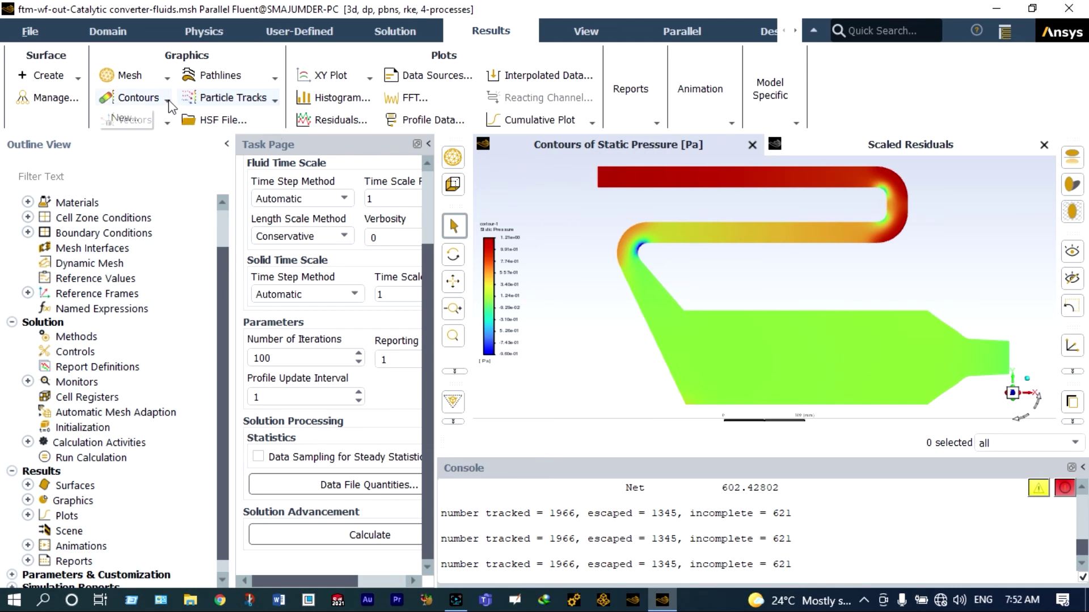
left_click(122, 118)
scroll(595, 176, "down", 2)
left_click(482, 352)
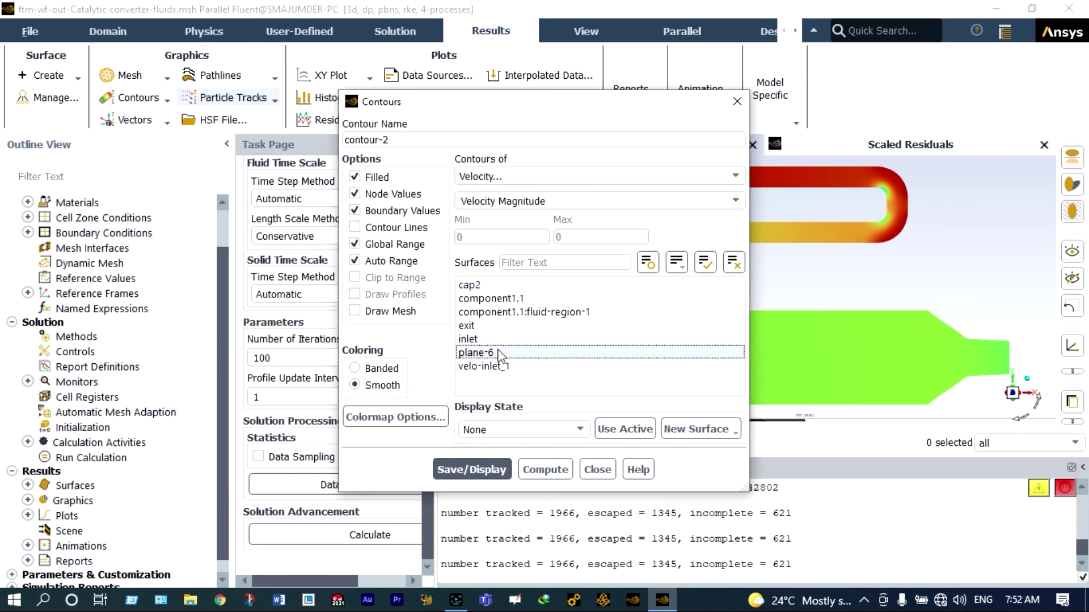
left_click(489, 470)
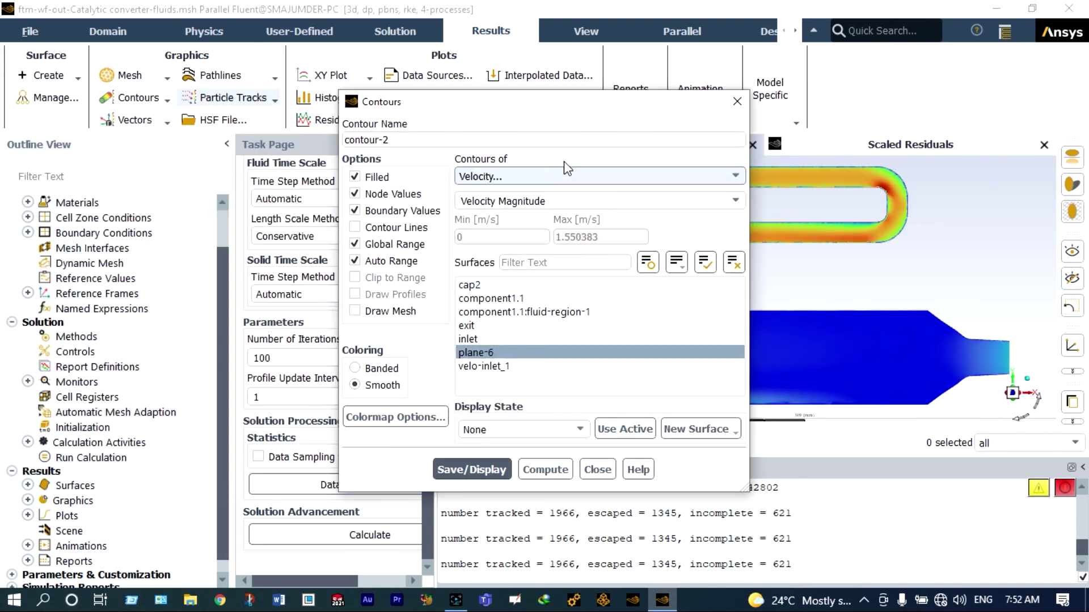
left_click(737, 103)
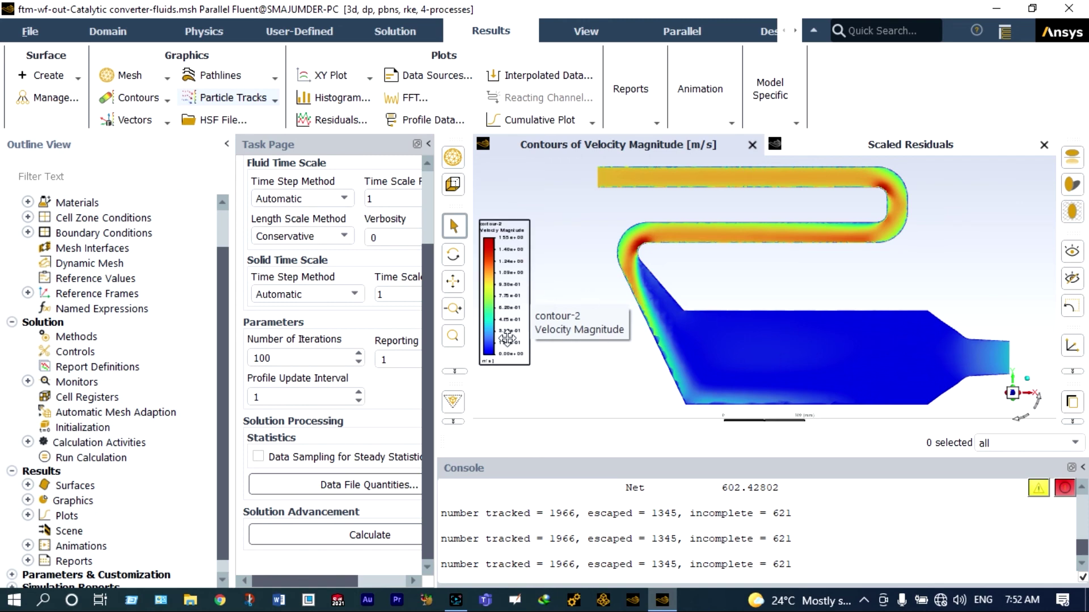
scroll(506, 339, "up", 2)
scroll(794, 340, "down", 2)
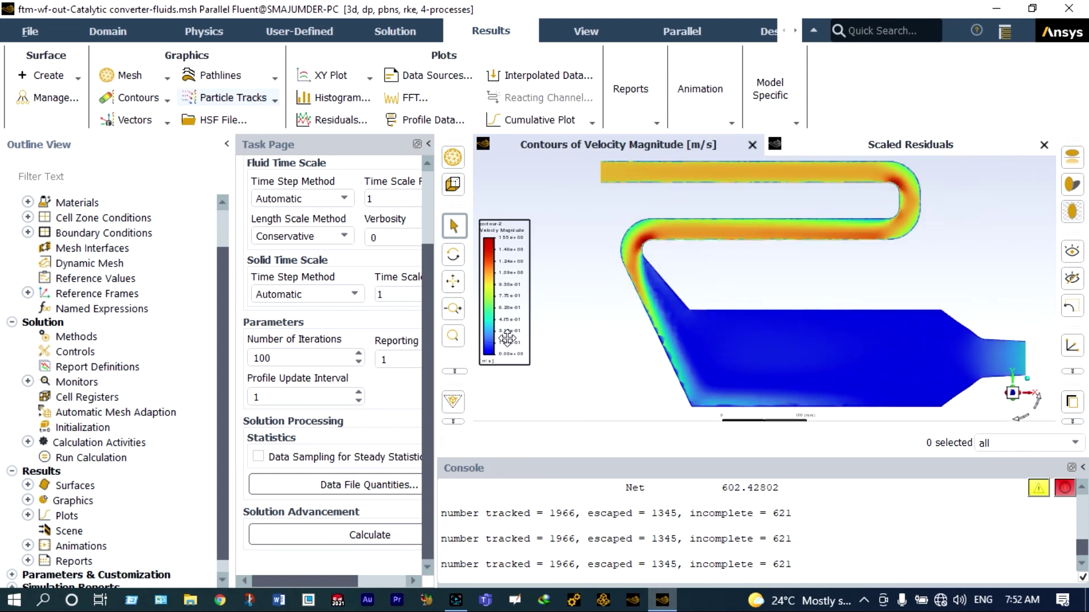
scroll(896, 244, "up", 1)
scroll(892, 247, "up", 2)
scroll(889, 248, "down", 1)
scroll(890, 249, "down", 1)
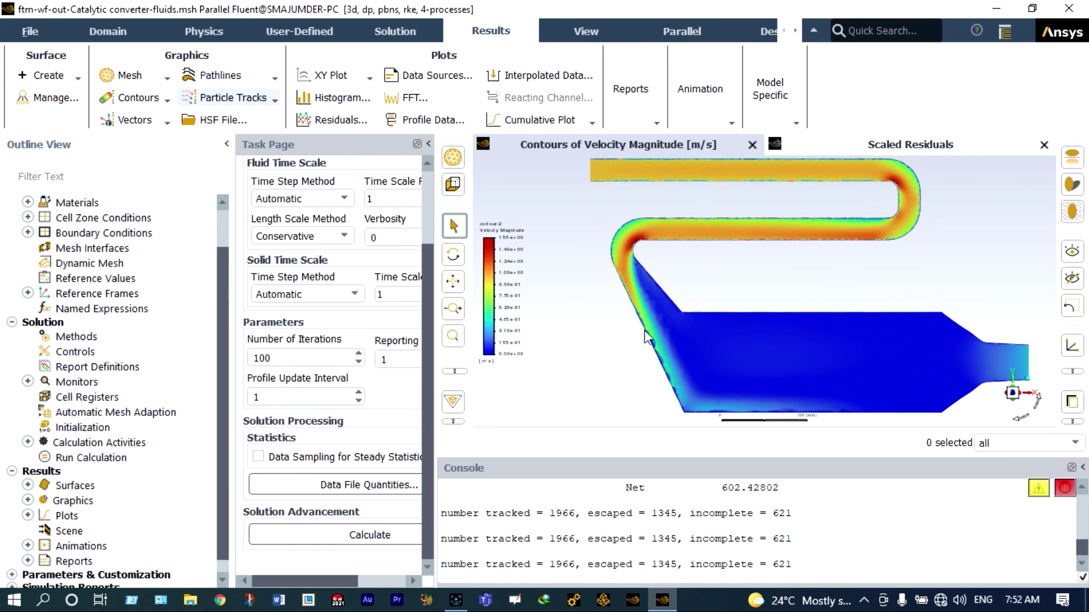
Step: Create a mesh display with nodes, edges and faces on every surface except plane-6, and close its settings
left_click(167, 77)
left_click(124, 96)
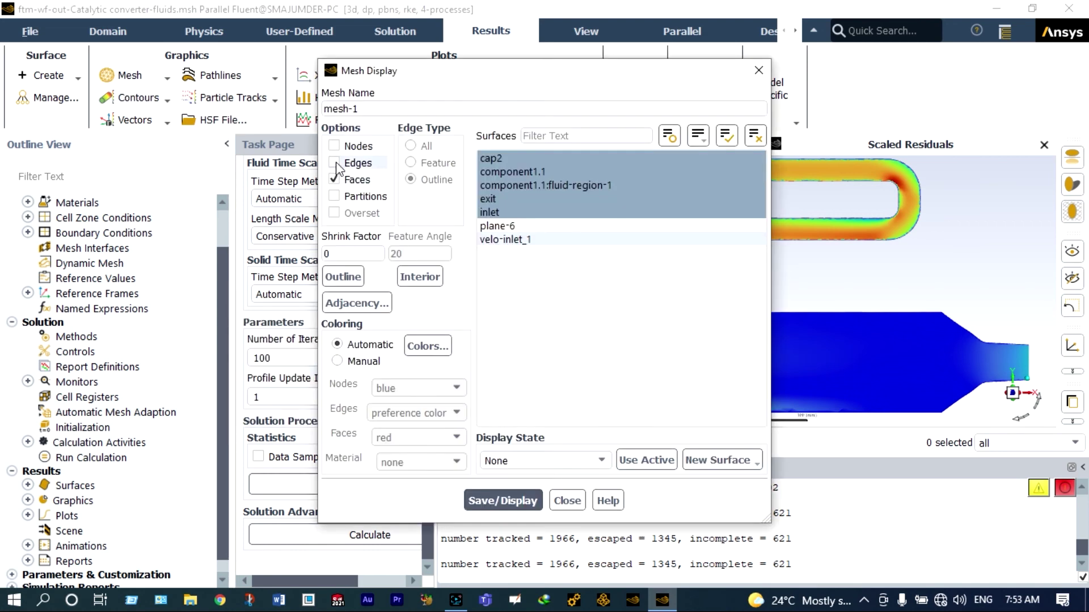
left_click(334, 163)
left_click(334, 146)
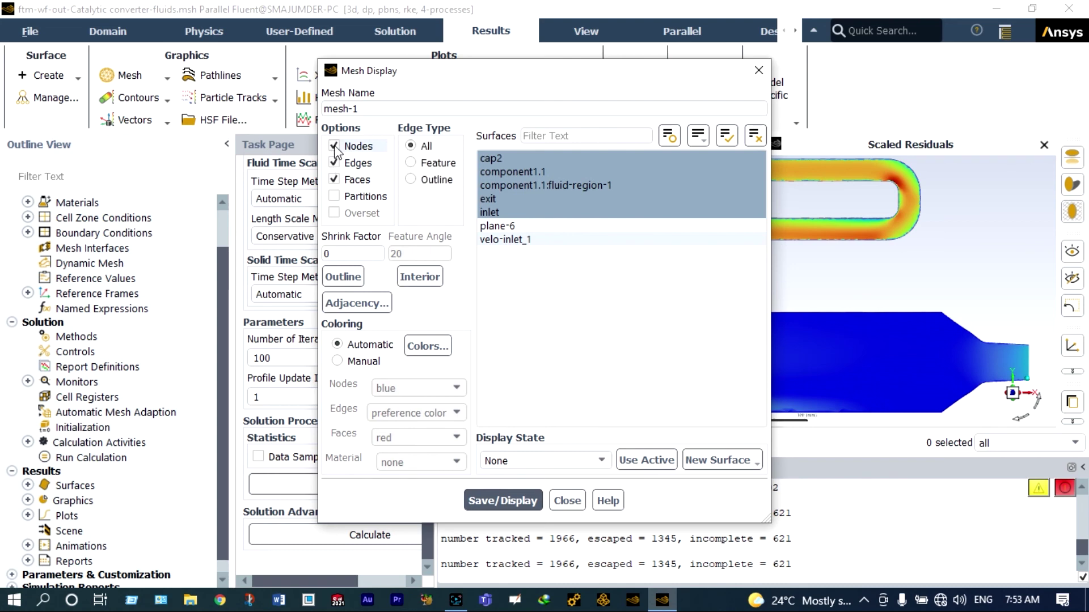
left_click(503, 500)
left_click(568, 500)
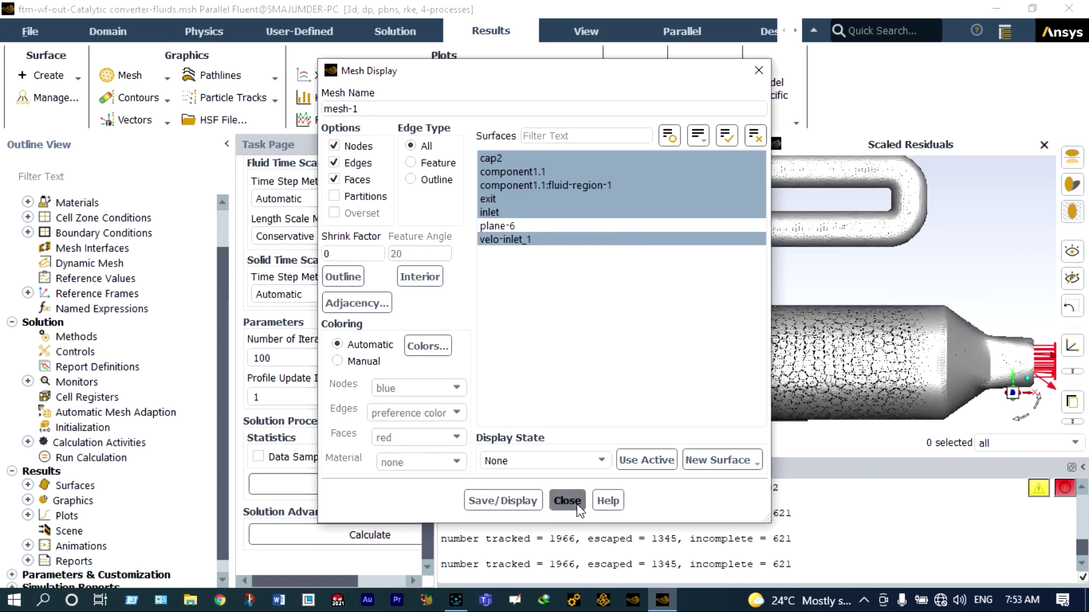
Step: Examine the surface mesh cells on the converter's cylindrical body up close and in the overall view
left_click_drag(831, 353, 940, 328)
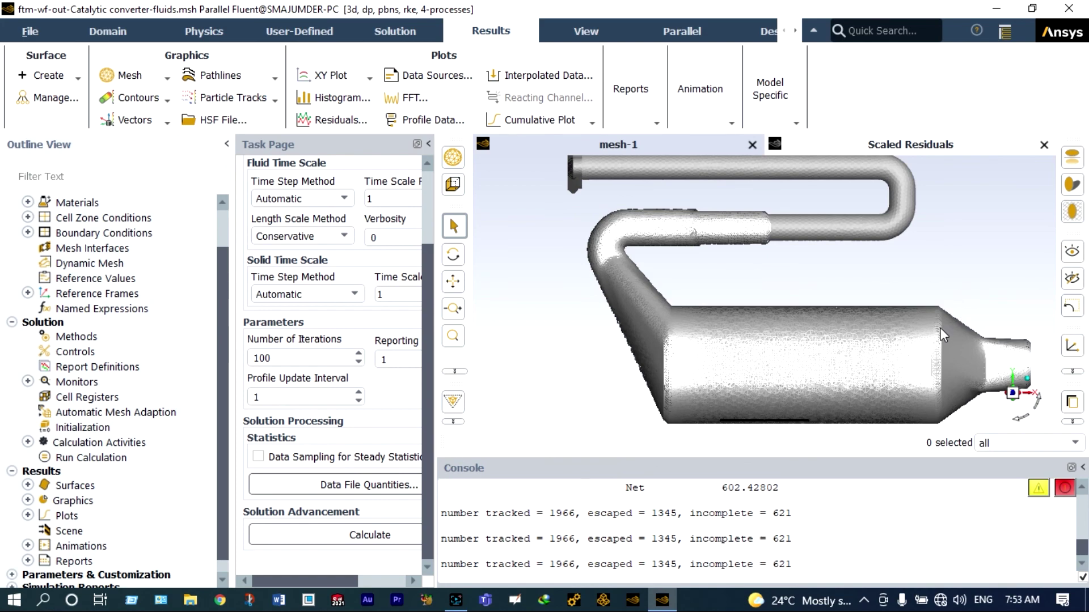
scroll(885, 379, "up", 3)
scroll(829, 377, "up", 3)
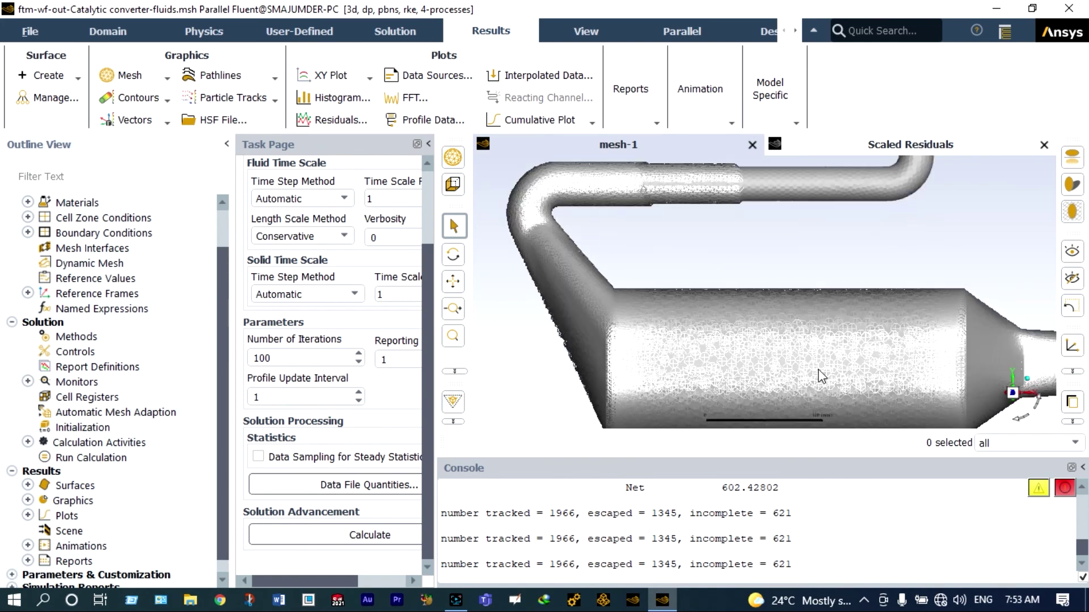
scroll(709, 357, "up", 2)
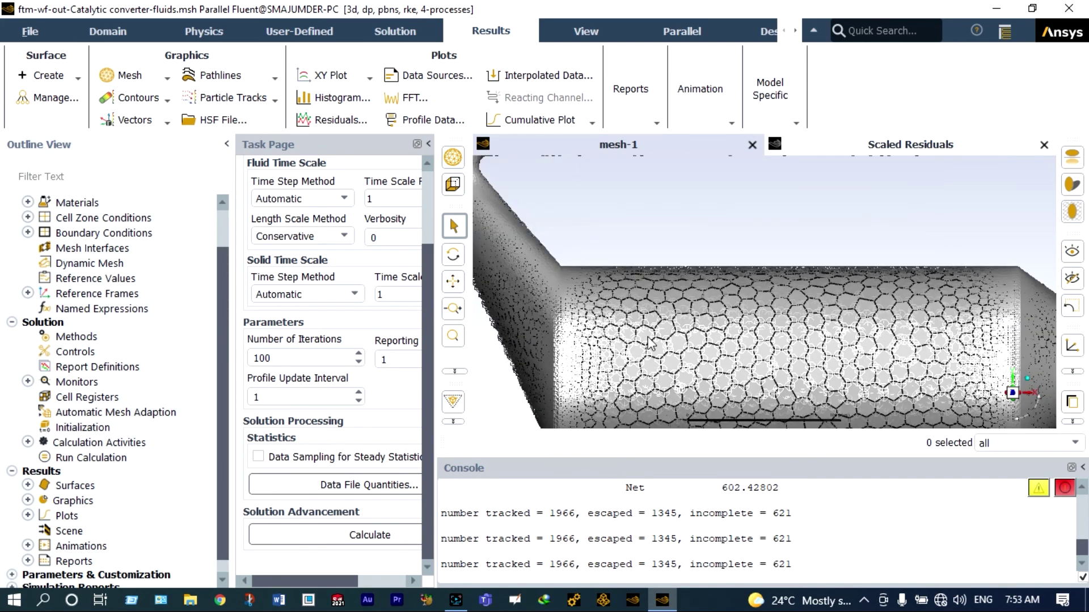
scroll(647, 343, "up", 1)
scroll(645, 340, "up", 1)
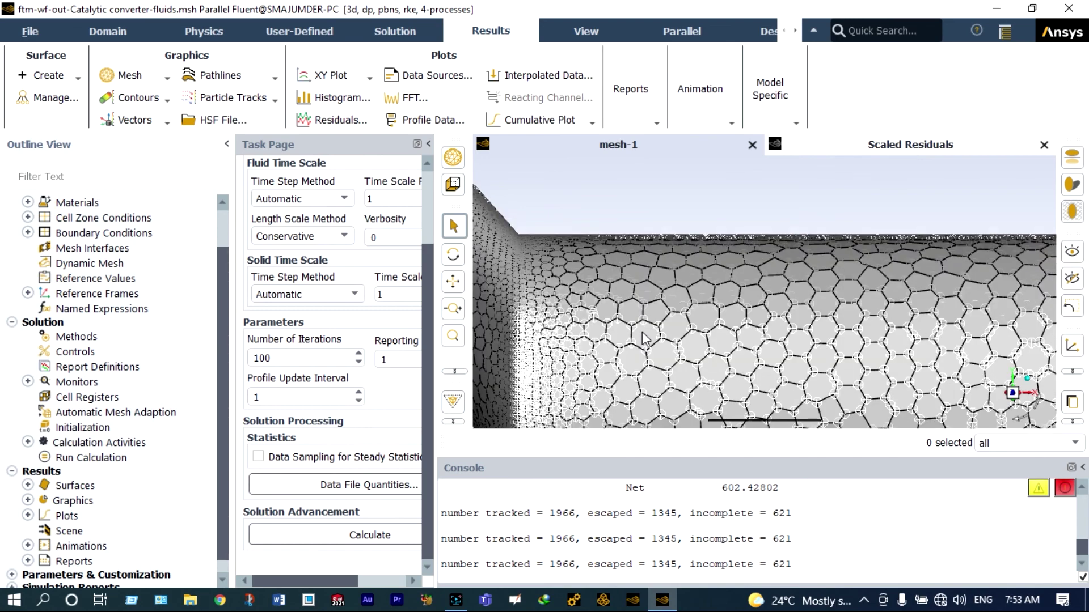
scroll(644, 339, "down", 3)
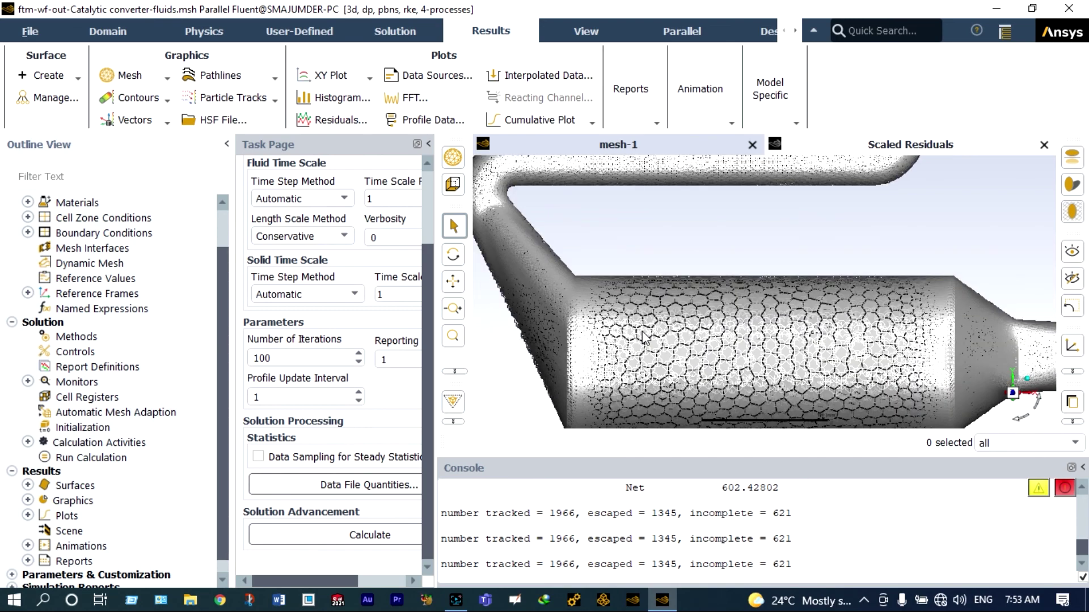
scroll(644, 335, "down", 3)
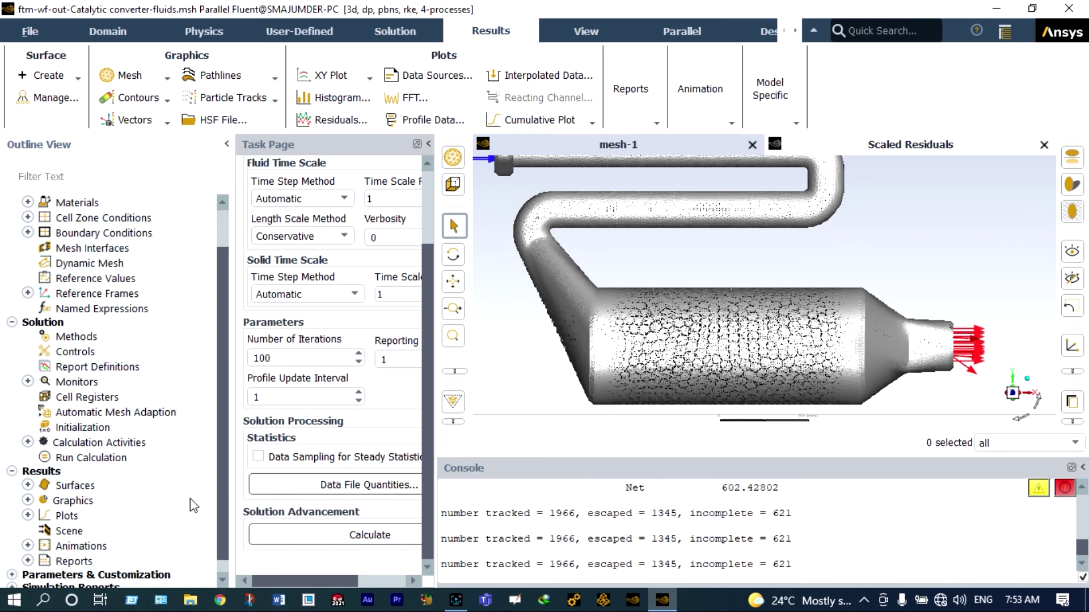
Step: Create and display a scene combining contour-2 and mesh-1, with the mesh transparency set to 100
left_click(87, 531)
double_click(86, 530)
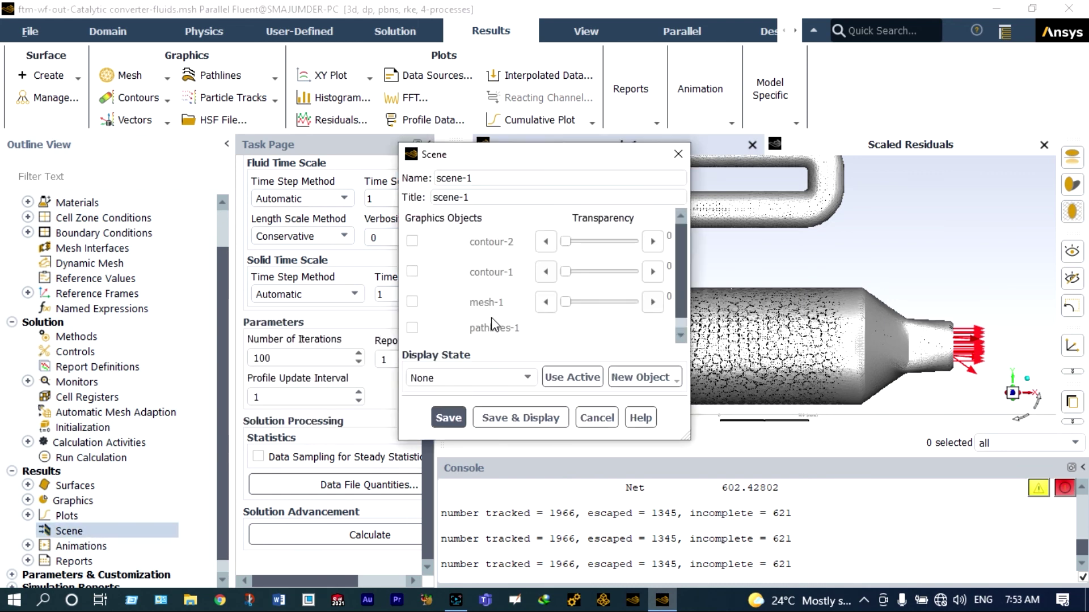
left_click(413, 303)
left_click(412, 272)
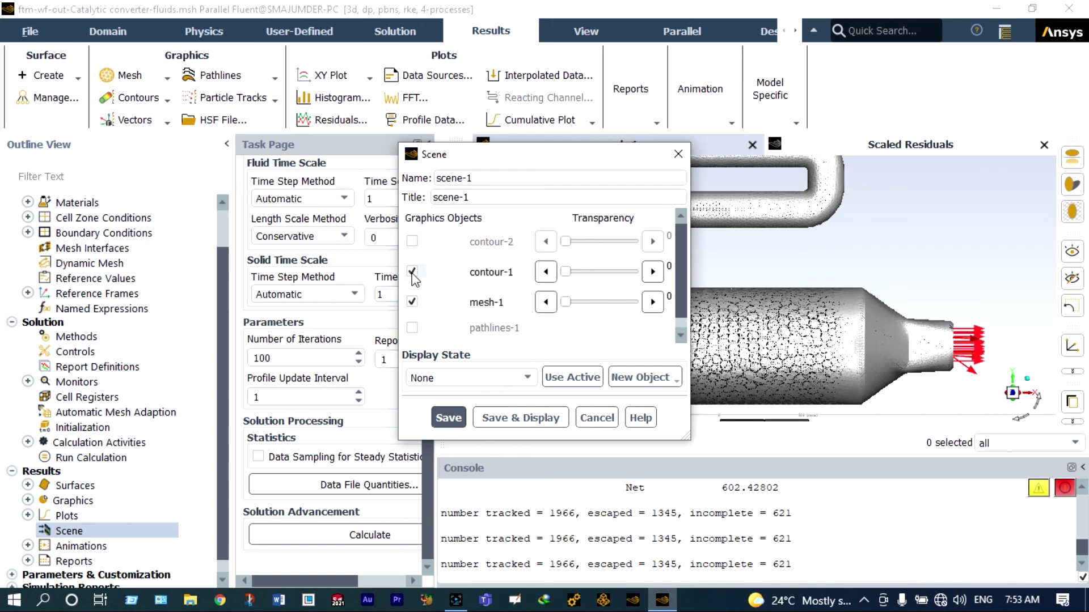
left_click(412, 241)
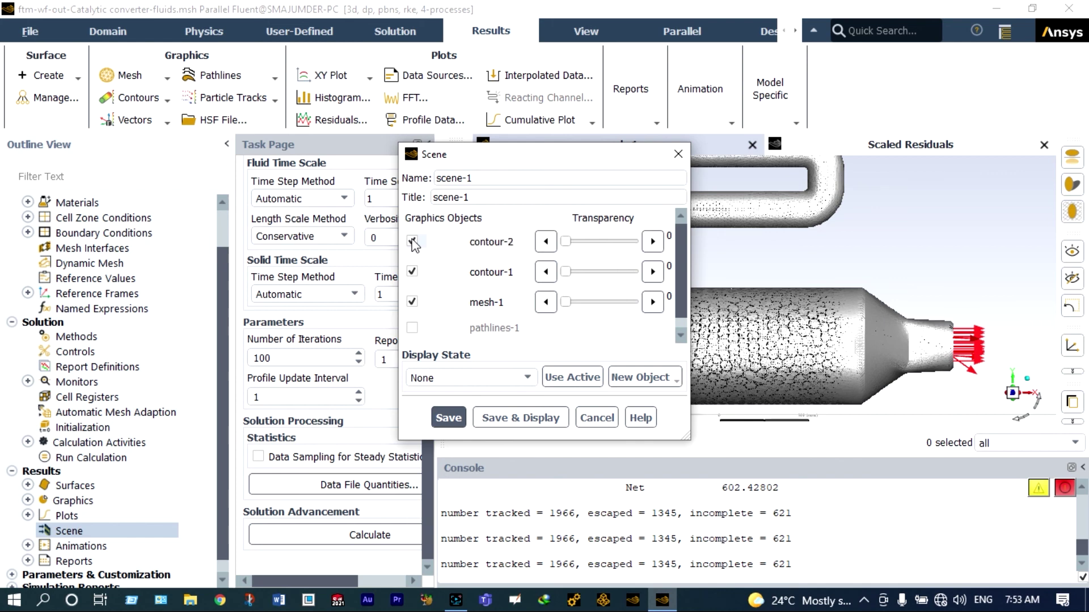
left_click(412, 272)
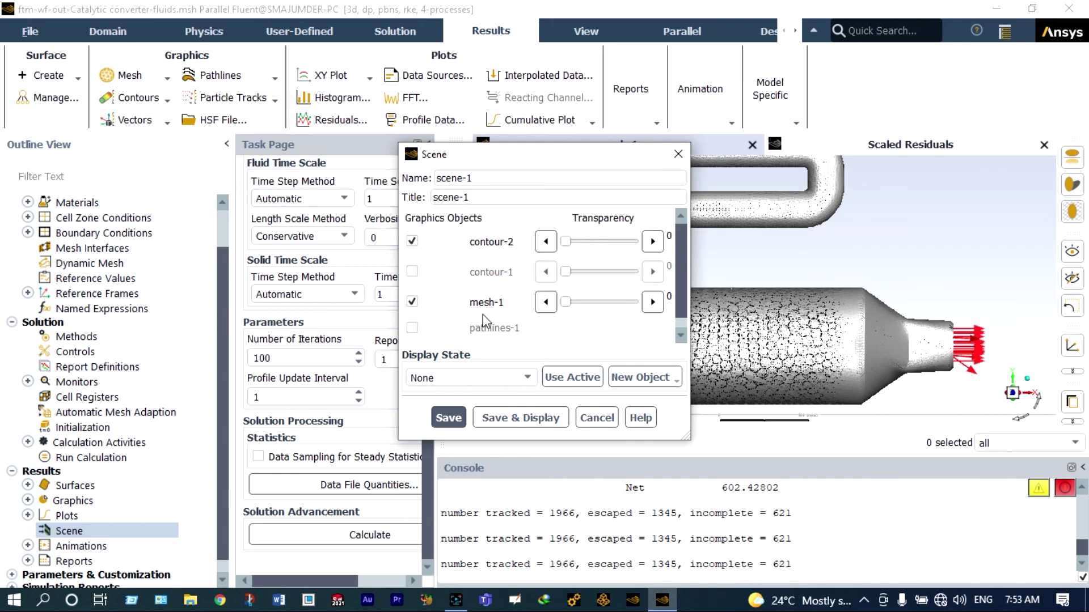
left_click_drag(566, 302, 633, 305)
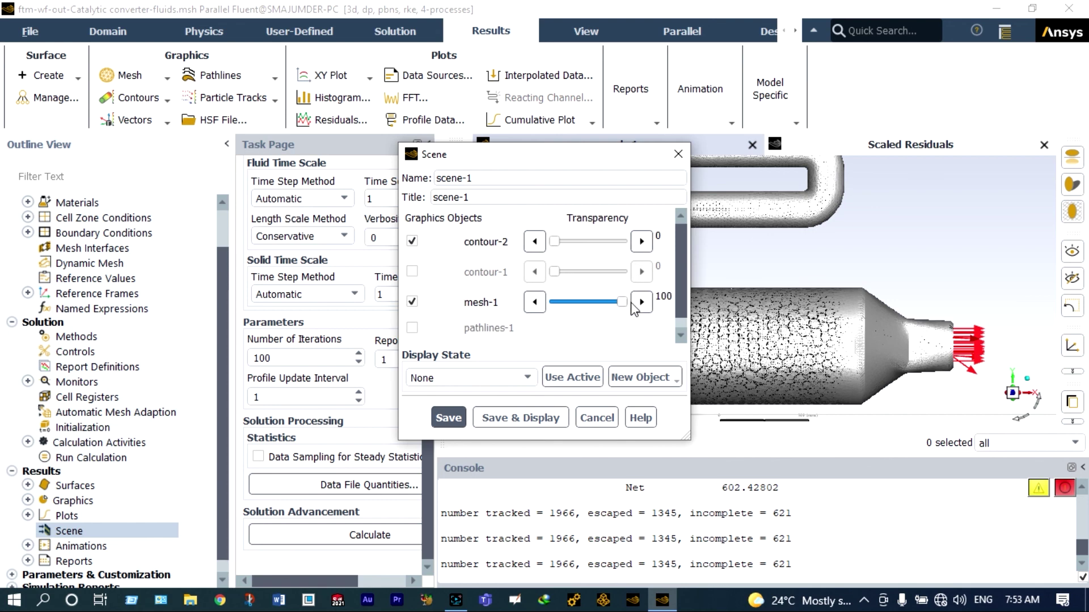
left_click(537, 422)
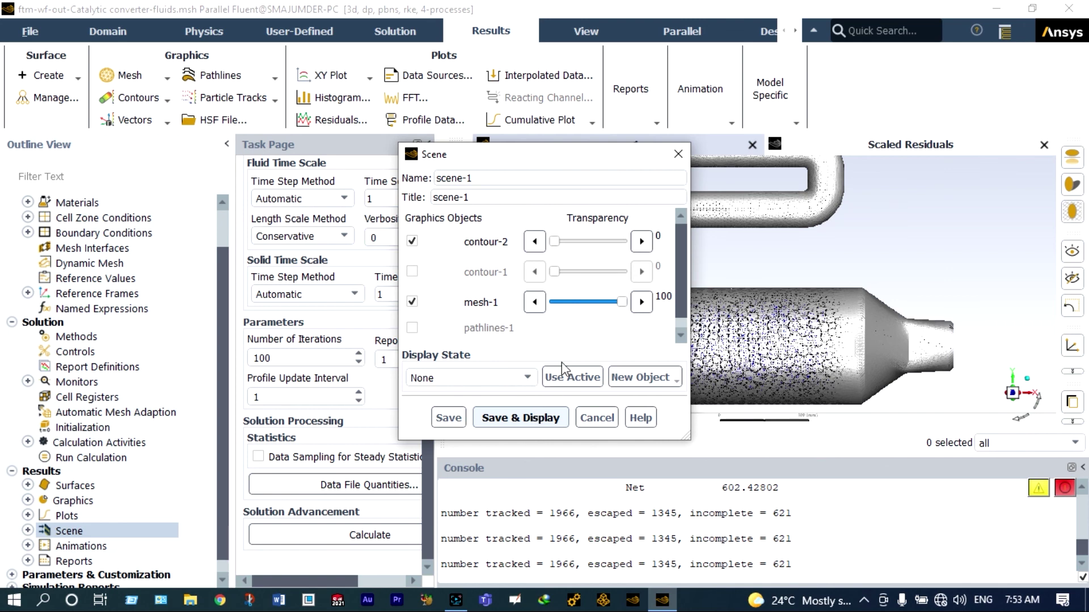
Step: Set the transparency of contour-2 in the scene to 92 and inspect the converter body up close
left_click_drag(553, 246, 617, 250)
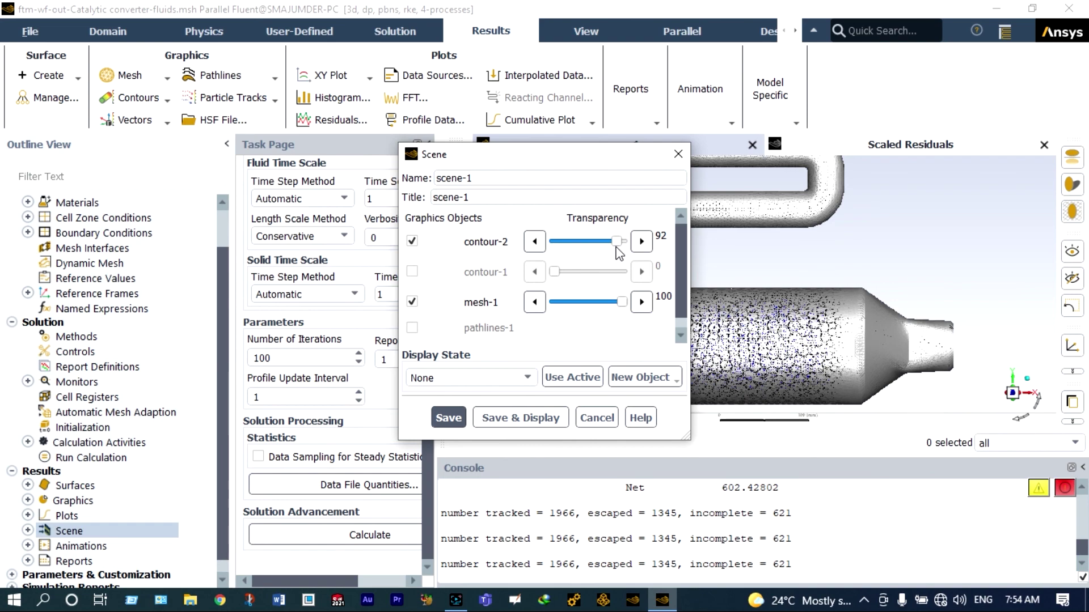
left_click_drag(591, 160, 417, 185)
scroll(614, 303, "up", 2)
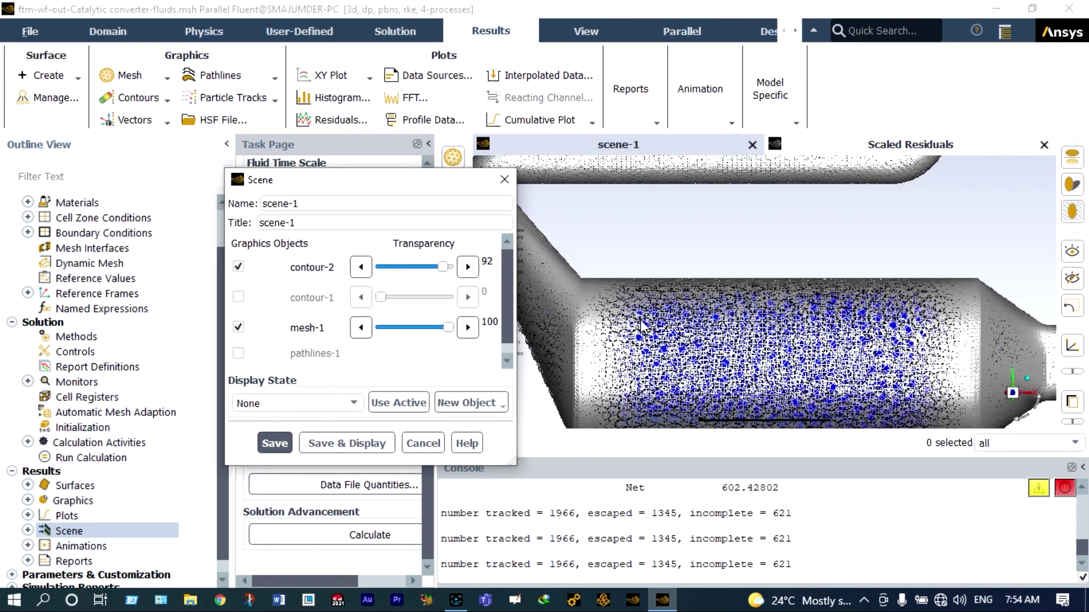
scroll(669, 332, "up", 2)
scroll(670, 336, "up", 1)
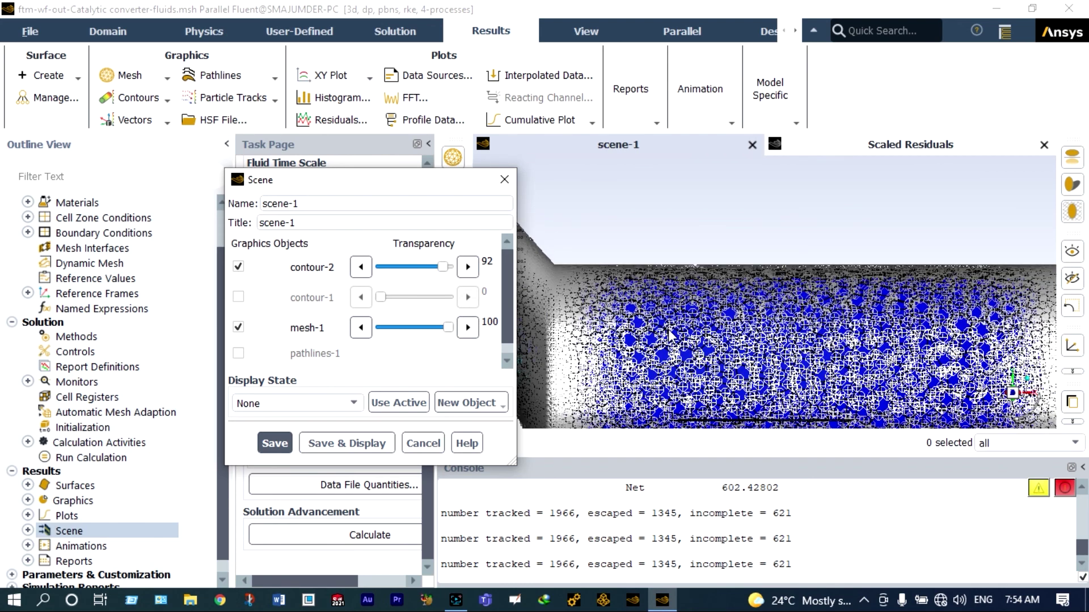
Step: Replace contour-2 with contour-1 in the scene alongside mesh-1, display it, inspect the body and pipes, and close the scene settings
left_click(238, 297)
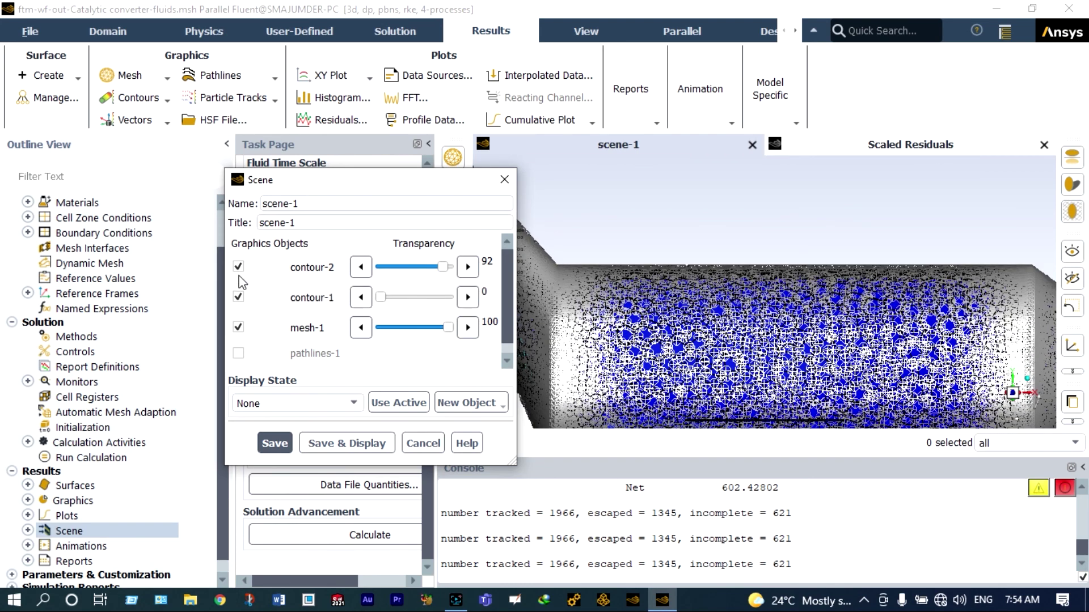
left_click(239, 267)
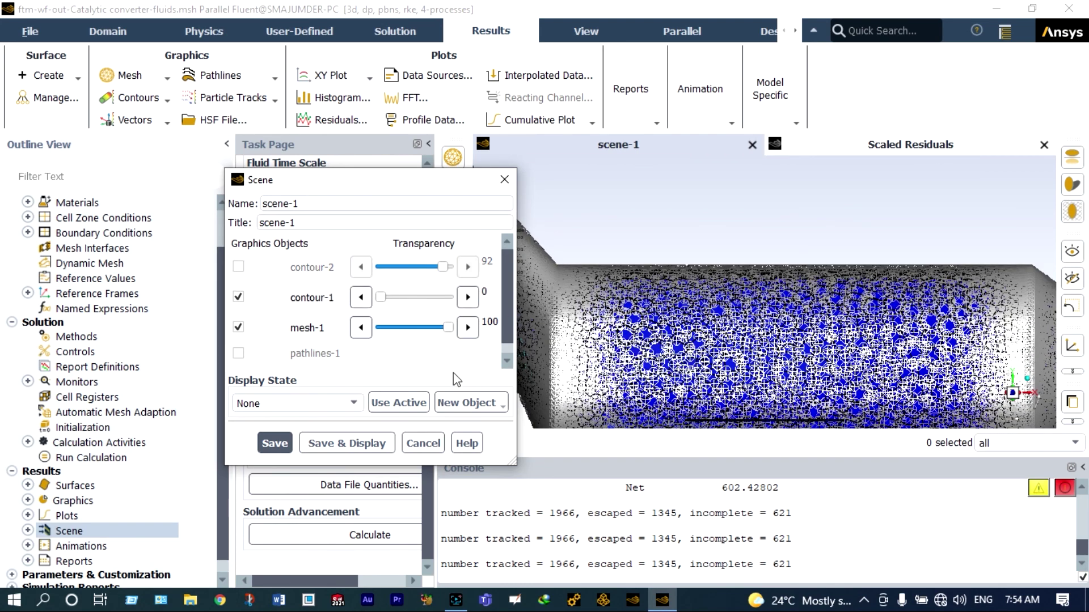
left_click(320, 444)
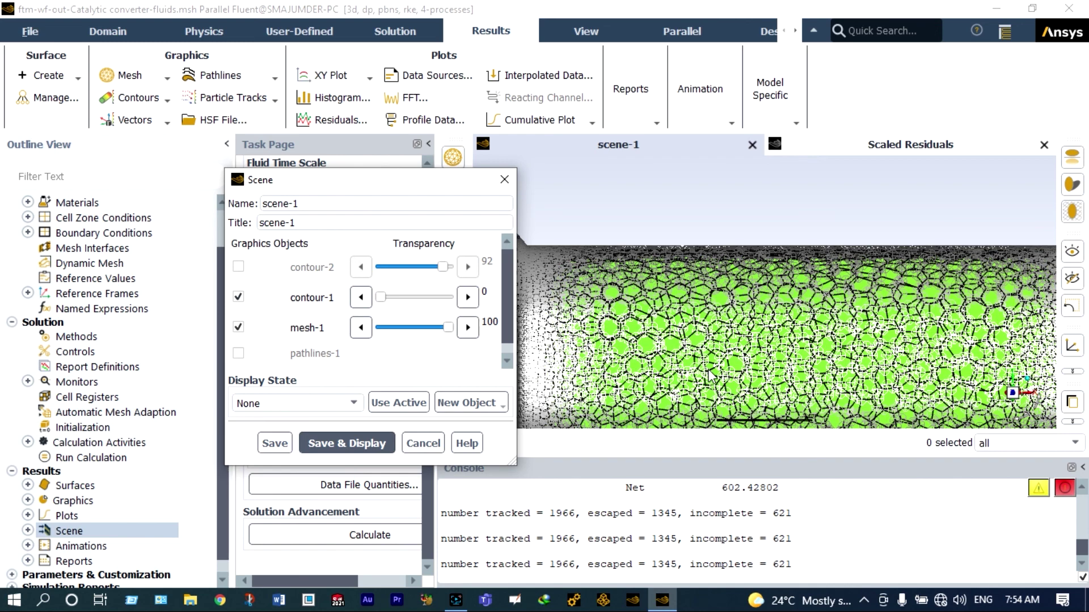
scroll(709, 372, "down", 8)
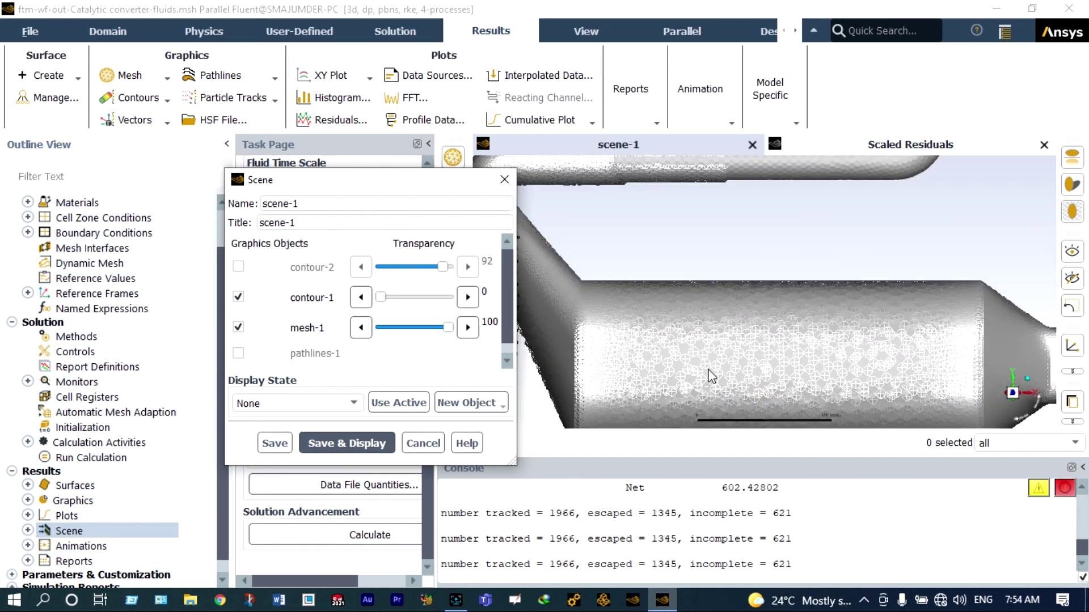
scroll(715, 266, "up", 8)
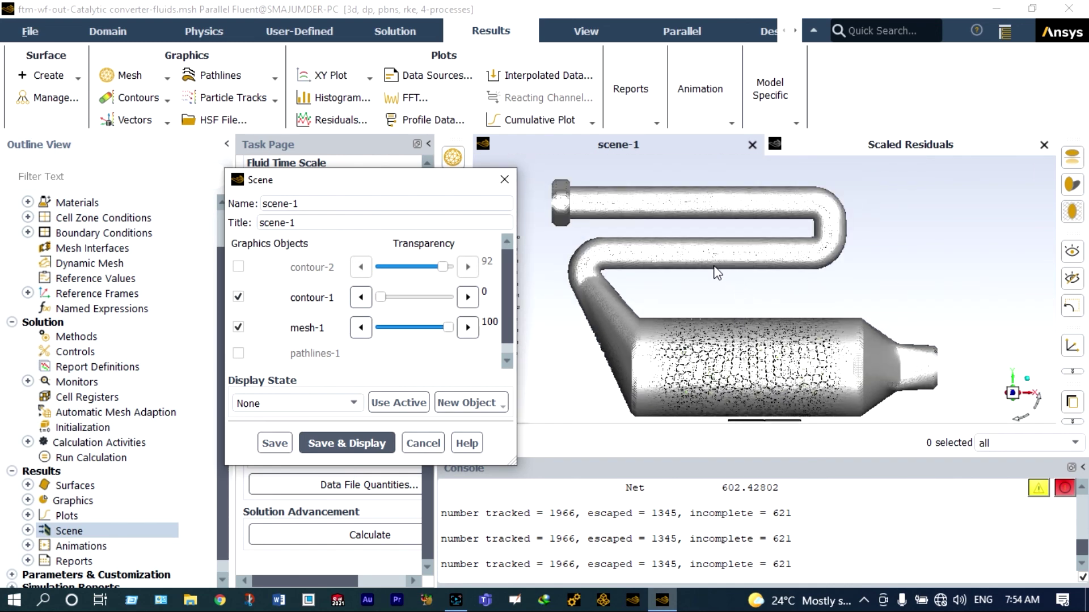
scroll(691, 262, "up", 5)
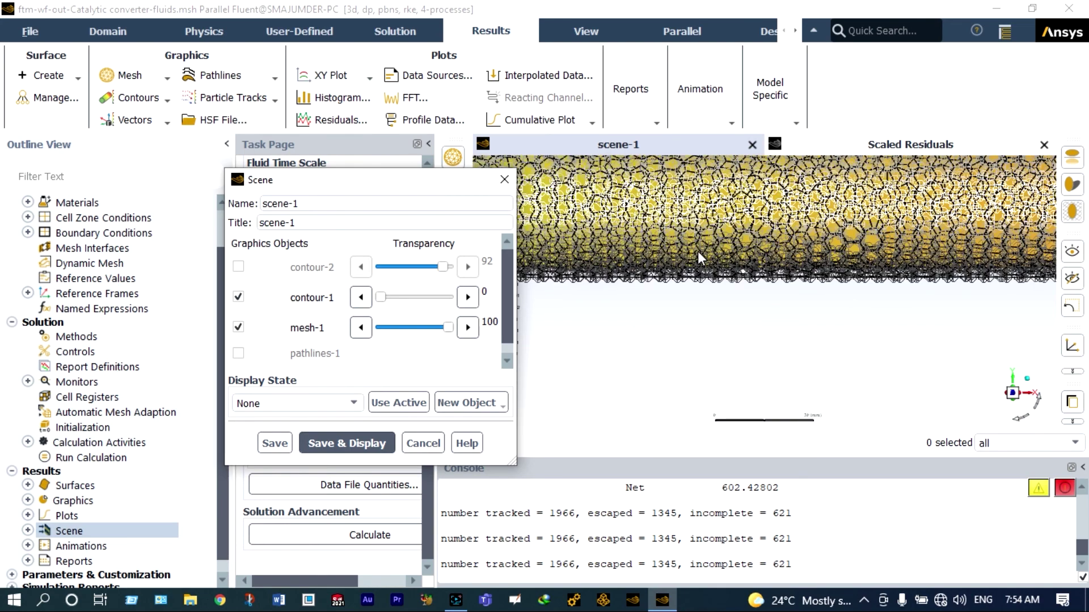
scroll(740, 250, "down", 4)
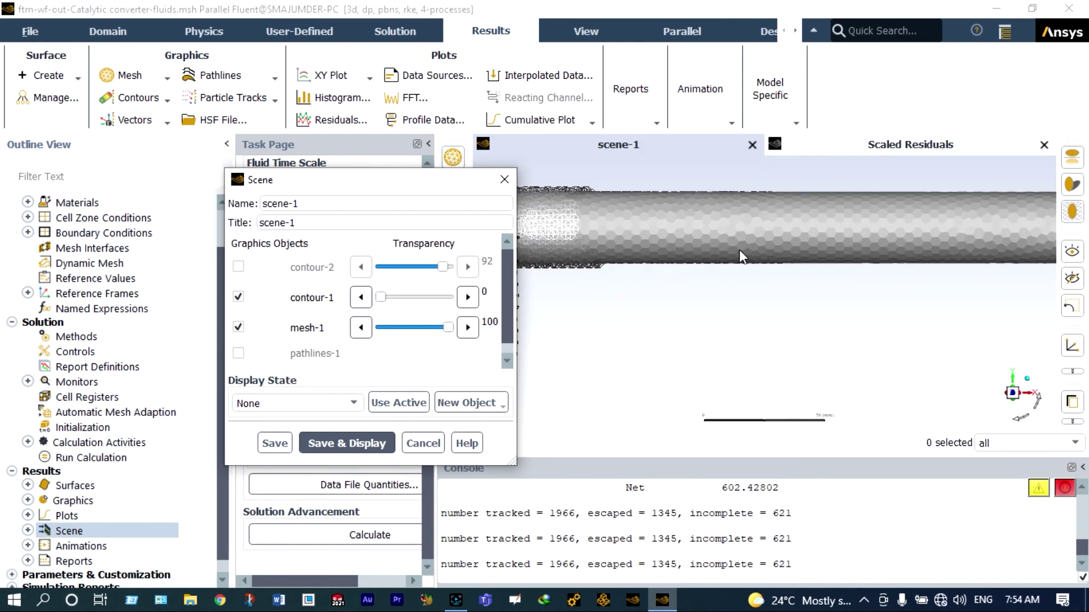
left_click(504, 179)
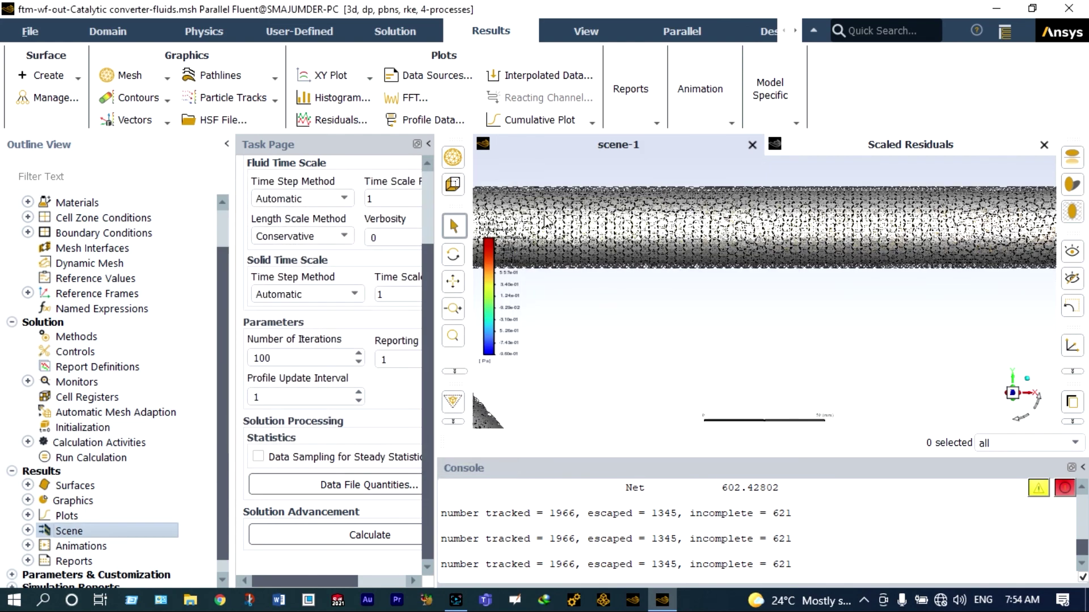
scroll(631, 270, "down", 5)
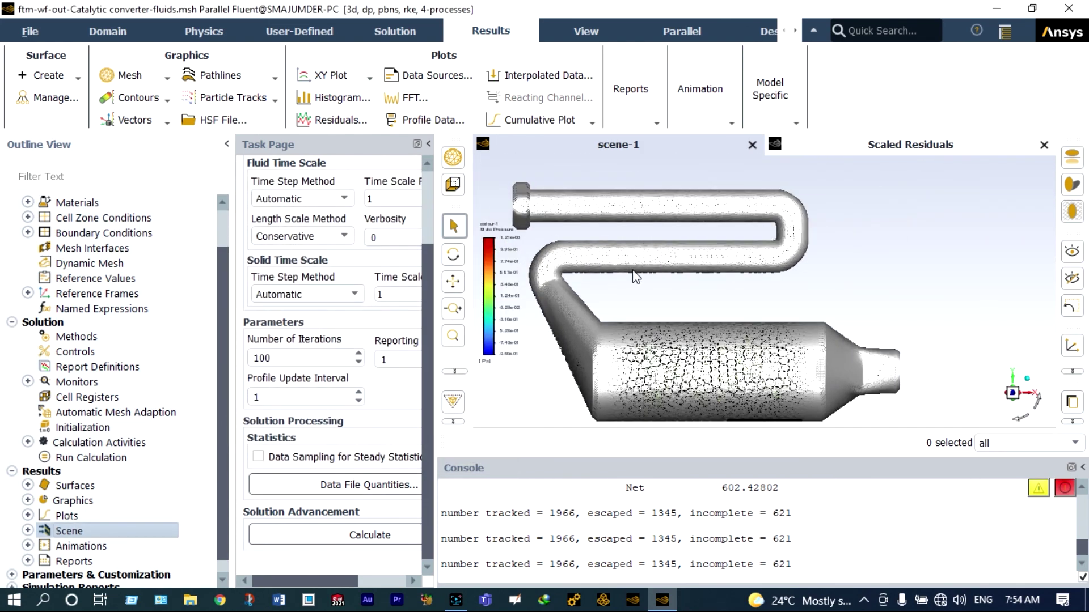